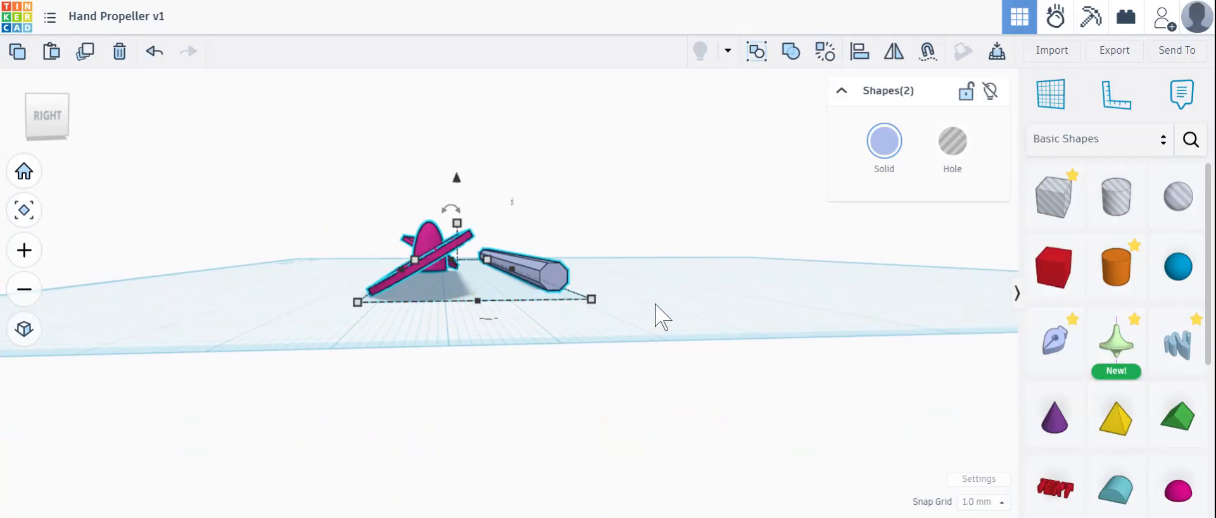
Step: Hide the selected propeller and rod to leave the workplane empty
right_click_drag(696, 296, 634, 345)
right_click_drag(719, 306, 751, 321)
key("Delete")
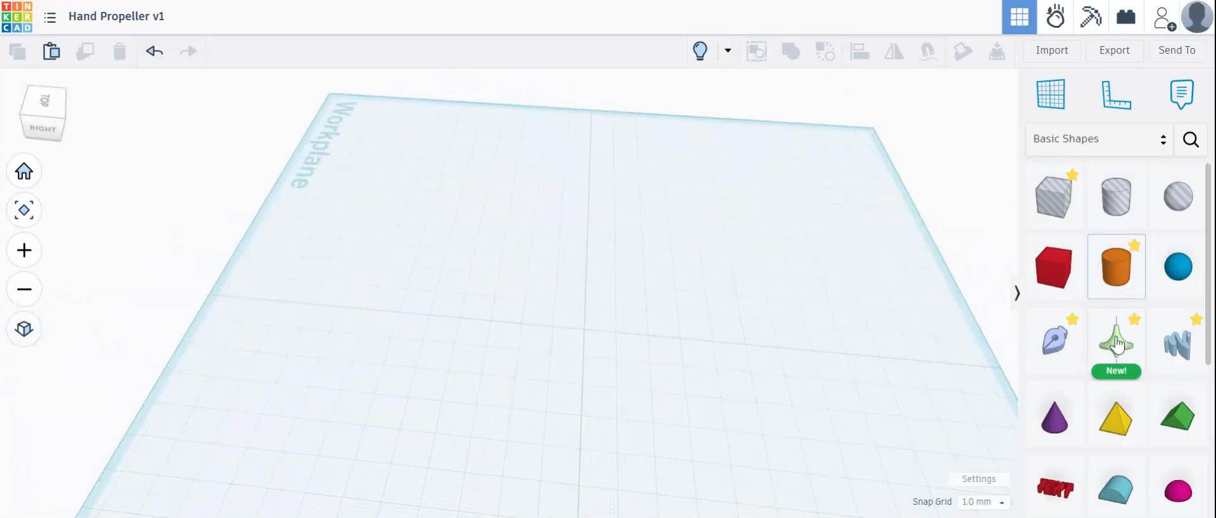
Step: Find the Half Sphere among the basic shapes and place one on the workplane
scroll(1116, 342, "down", 3)
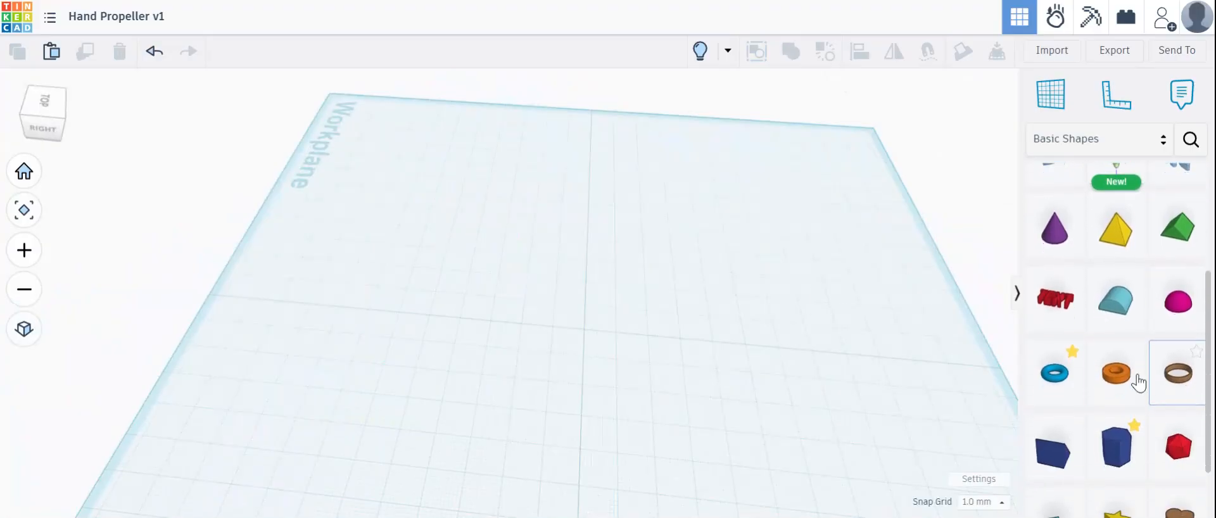
scroll(1118, 375, "up", 3)
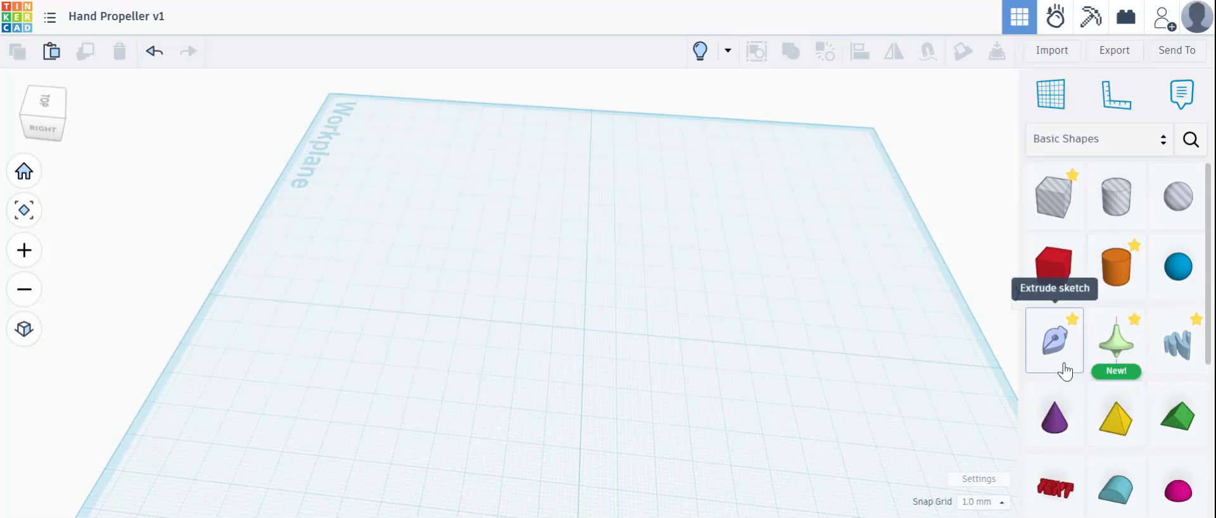
scroll(1084, 390, "down", 5)
scroll(1092, 386, "up", 6)
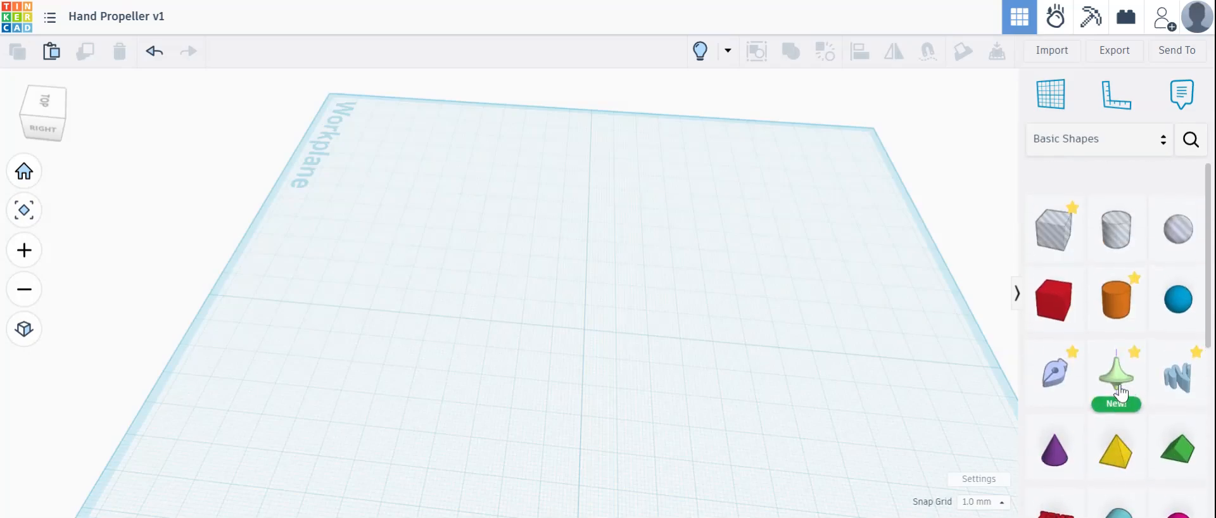
scroll(1140, 241, "down", 2)
left_click_drag(1177, 398, 544, 253)
right_click_drag(883, 266, 559, 269)
key("f")
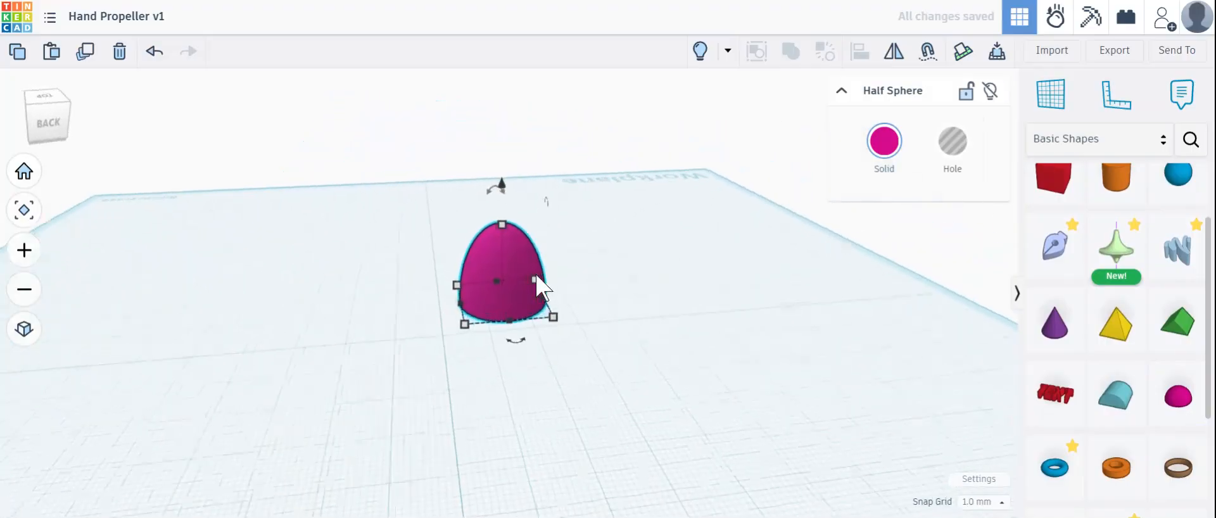
left_click_drag(489, 404, 492, 294)
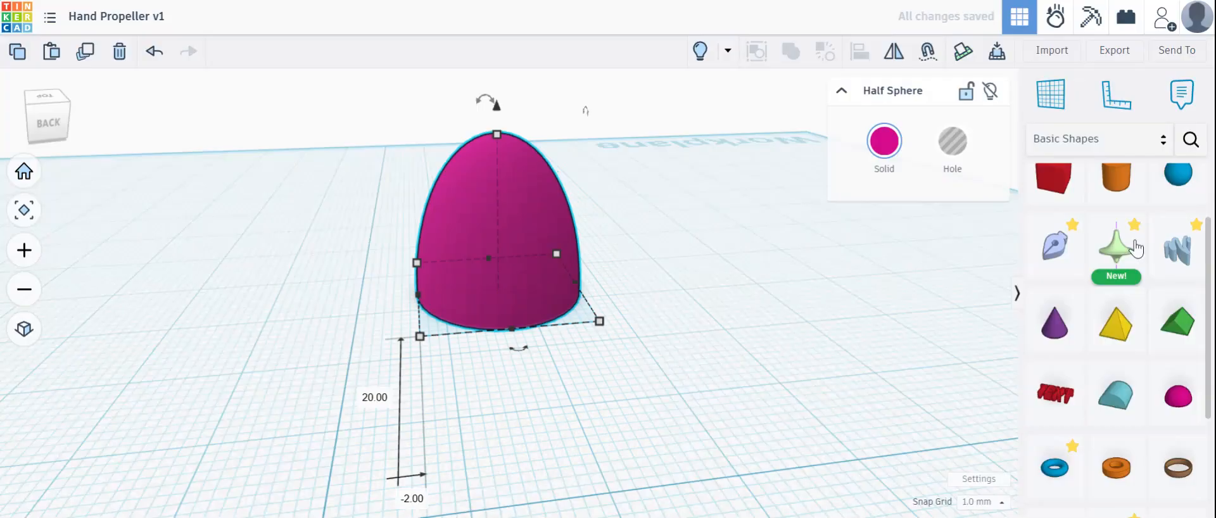
Step: Place a Paraboloid on the workplane beside the half sphere, and delete the half sphere
scroll(1133, 247, "up", 2)
left_click(1121, 157)
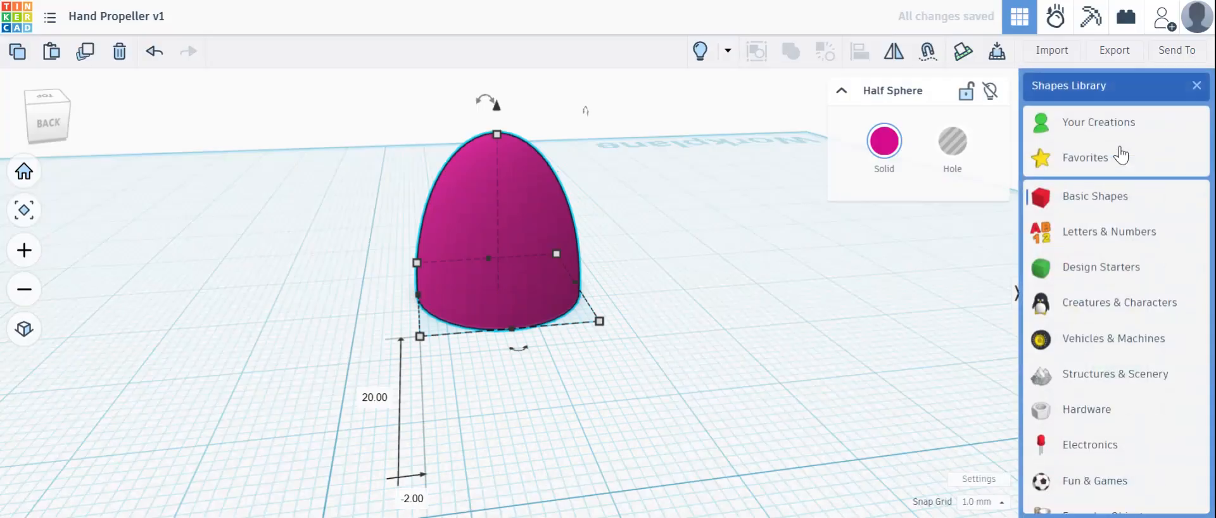
left_click(1000, 258)
scroll(1172, 304, "down", 2)
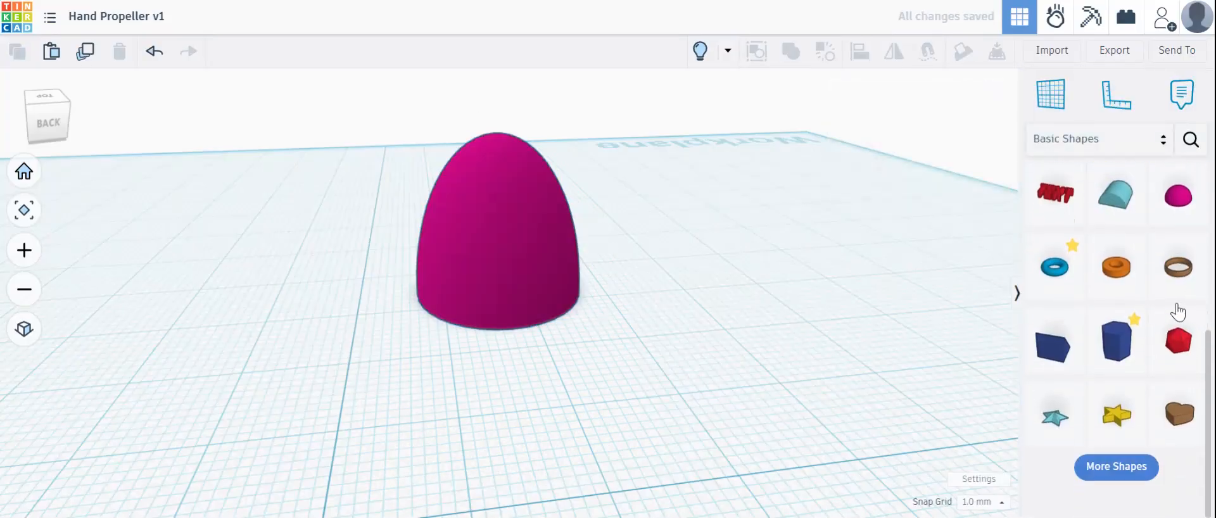
scroll(1140, 412, "down", 1)
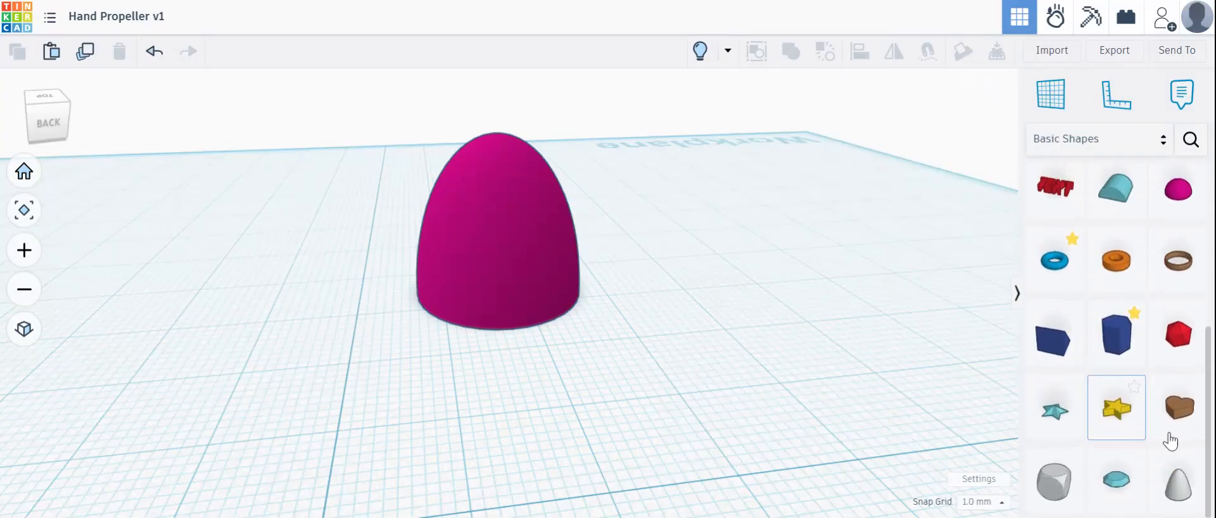
left_click_drag(1179, 494, 717, 273)
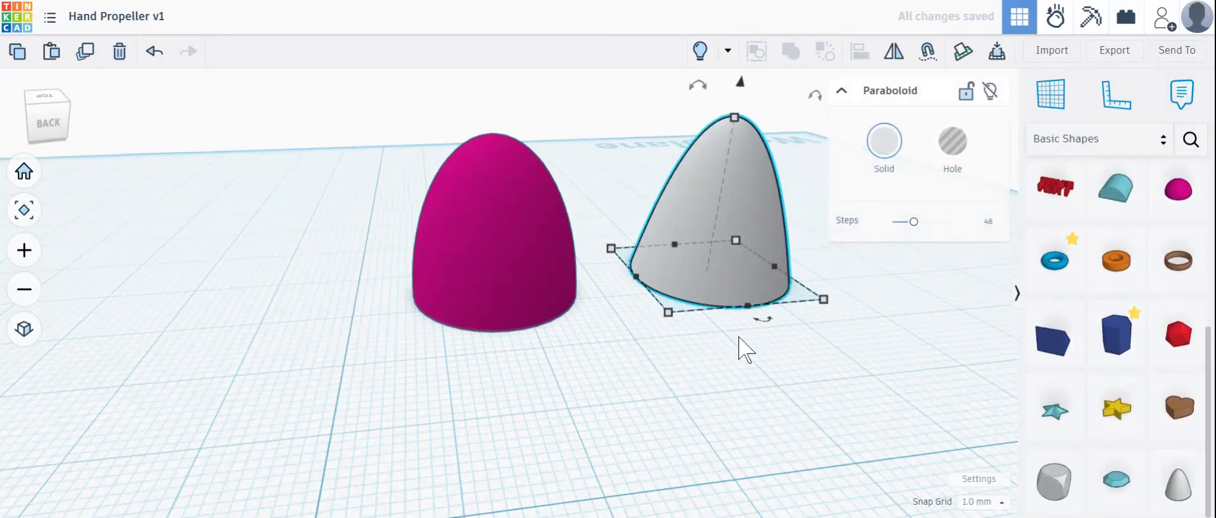
key("f")
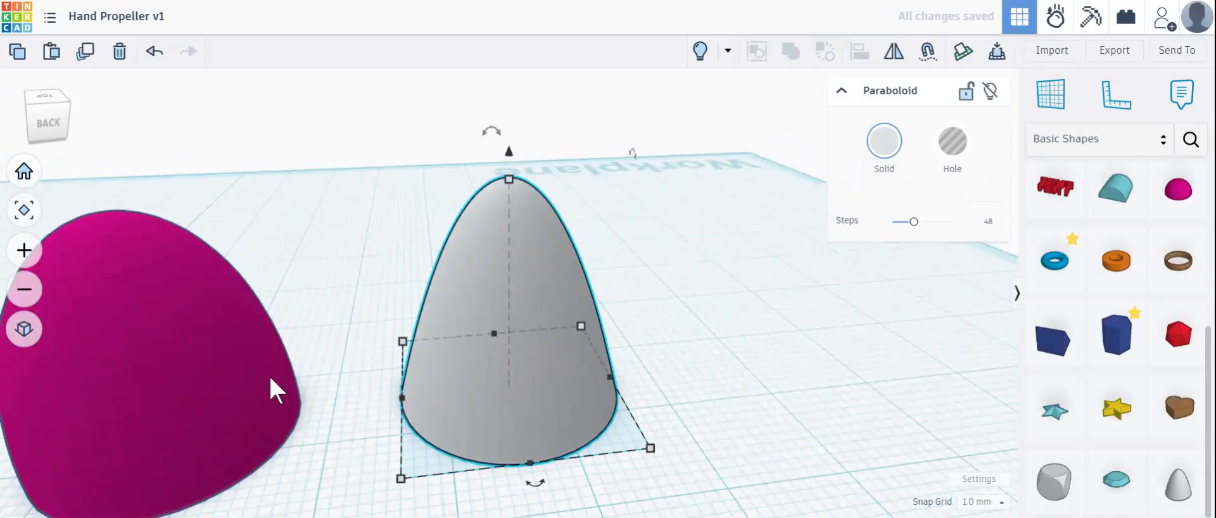
left_click(231, 383)
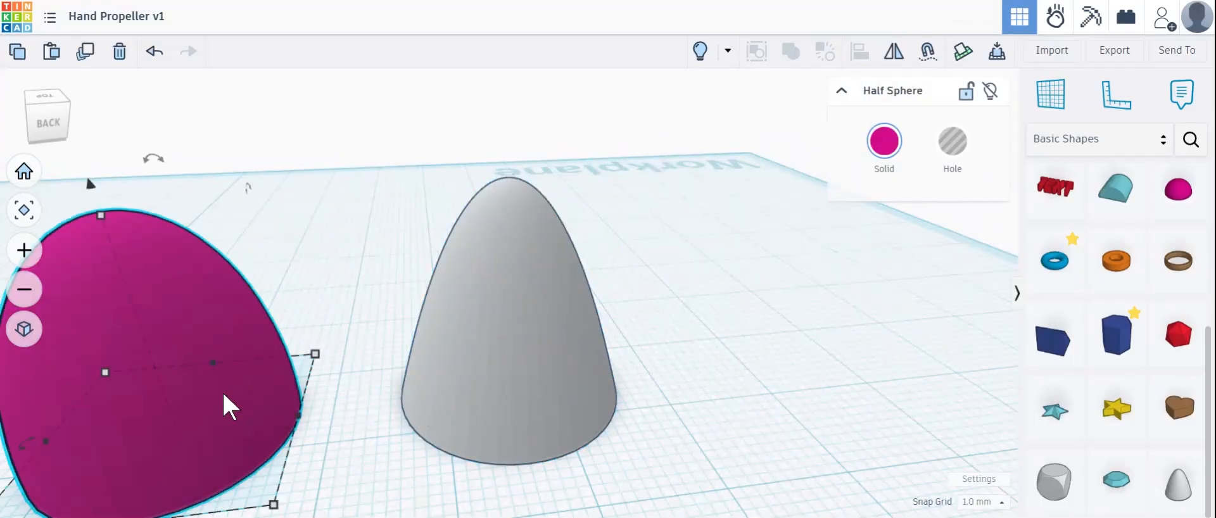
key("Delete")
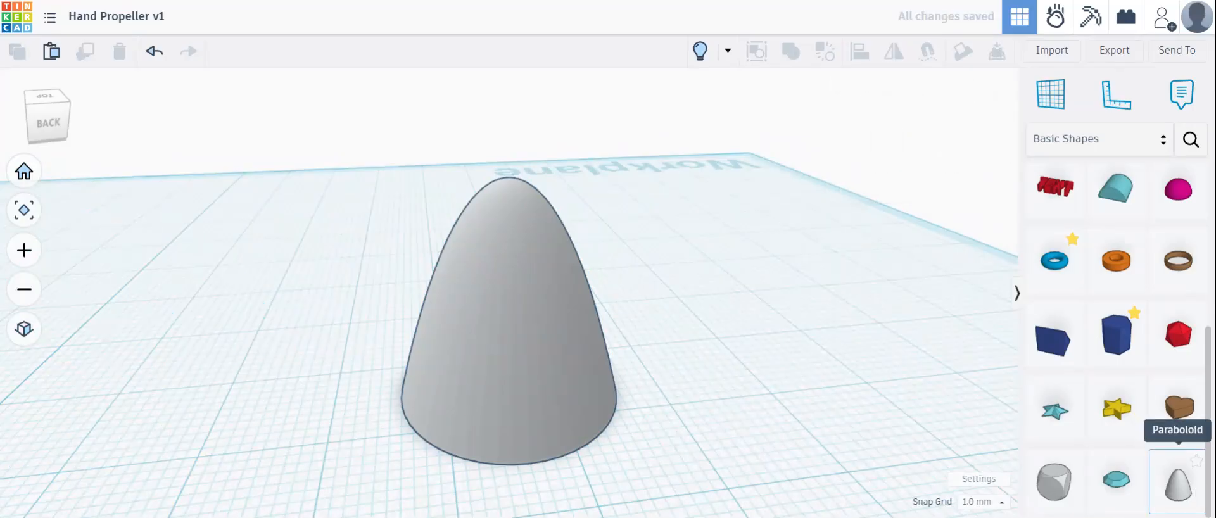
Step: Hide the paraboloid
left_click(558, 434)
right_click_drag(282, 344, 396, 288)
scroll(396, 279, "down", 5)
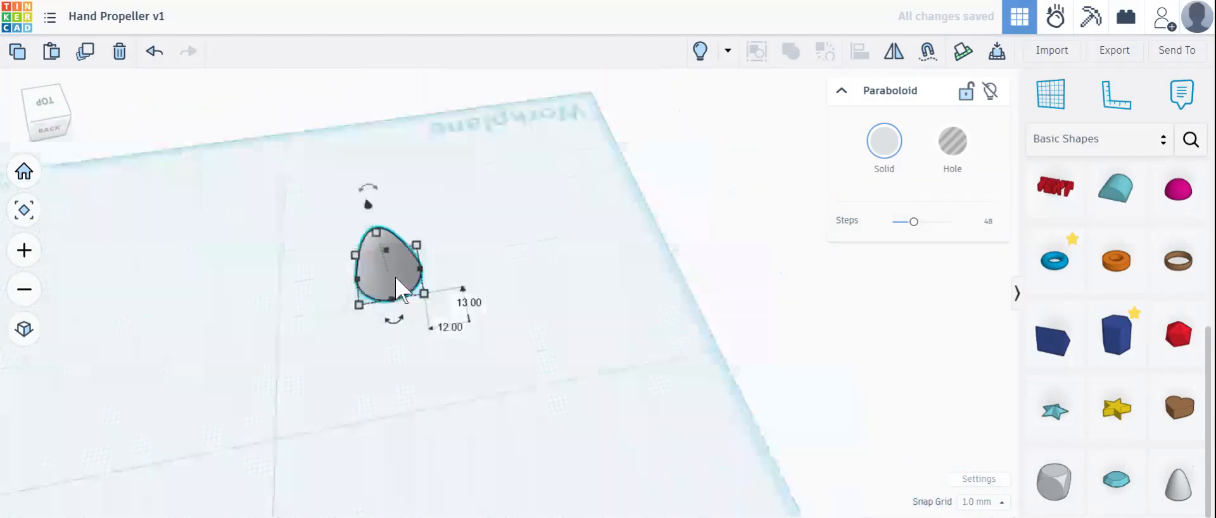
right_click_drag(310, 284, 482, 293)
key("Delete")
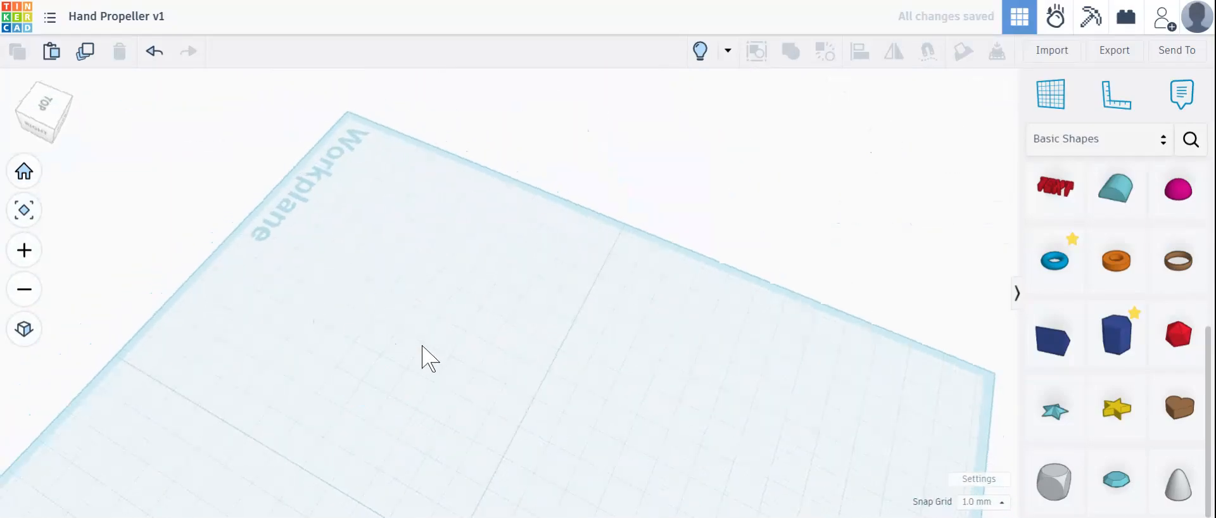
Step: Show all hidden shapes and move the paraboloid to a free area beside the rod
right_click_drag(512, 389, 336, 373)
left_click(696, 46)
left_click_drag(436, 329, 532, 418)
Step: Ungroup the propeller twice to separate its blades from the half-sphere hub
left_click(292, 326)
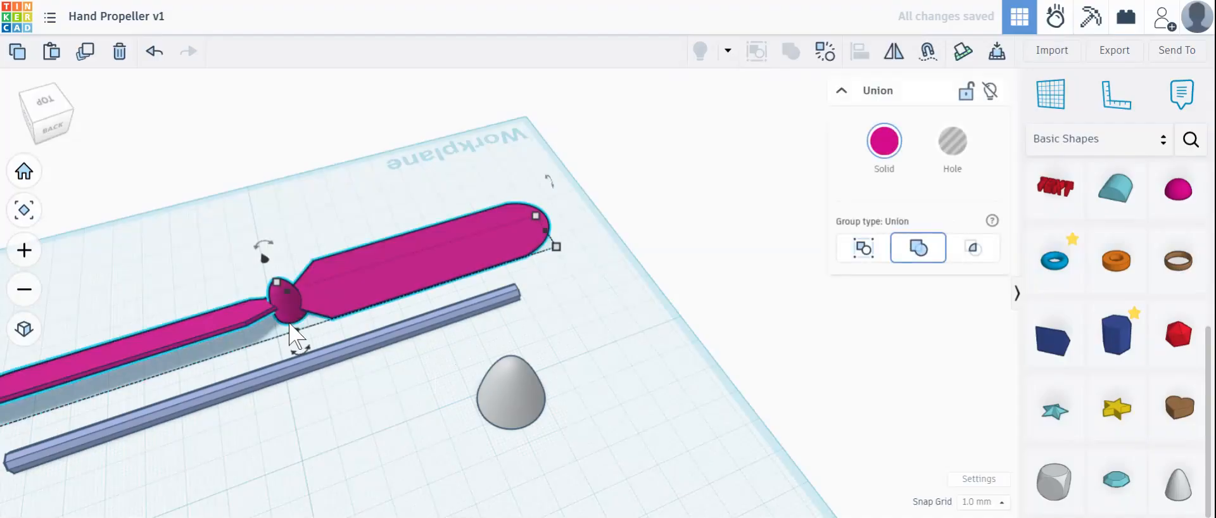
scroll(292, 326, "up", 2)
left_click(842, 57)
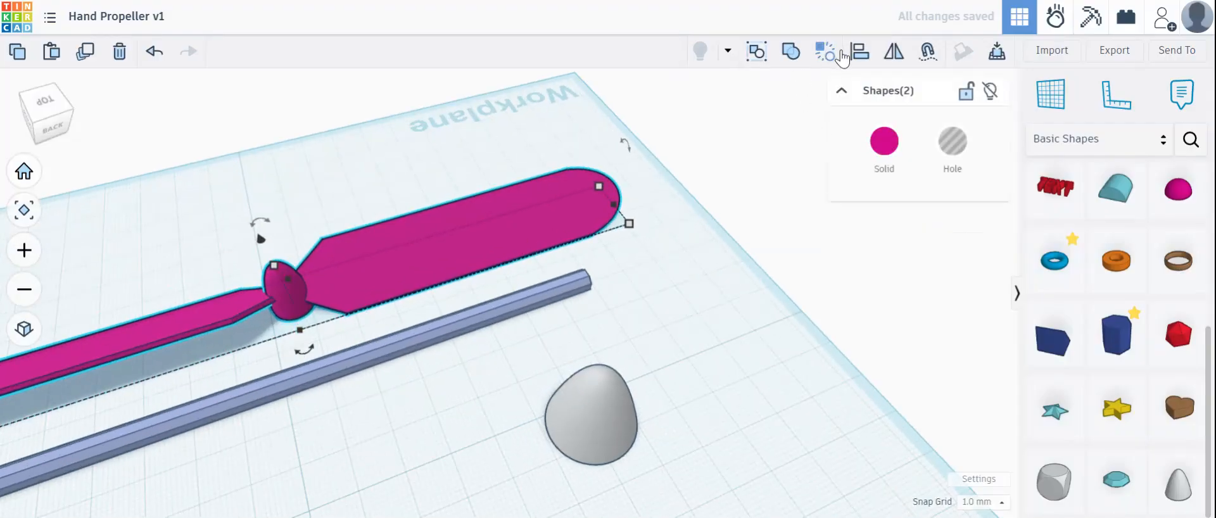
left_click(827, 58)
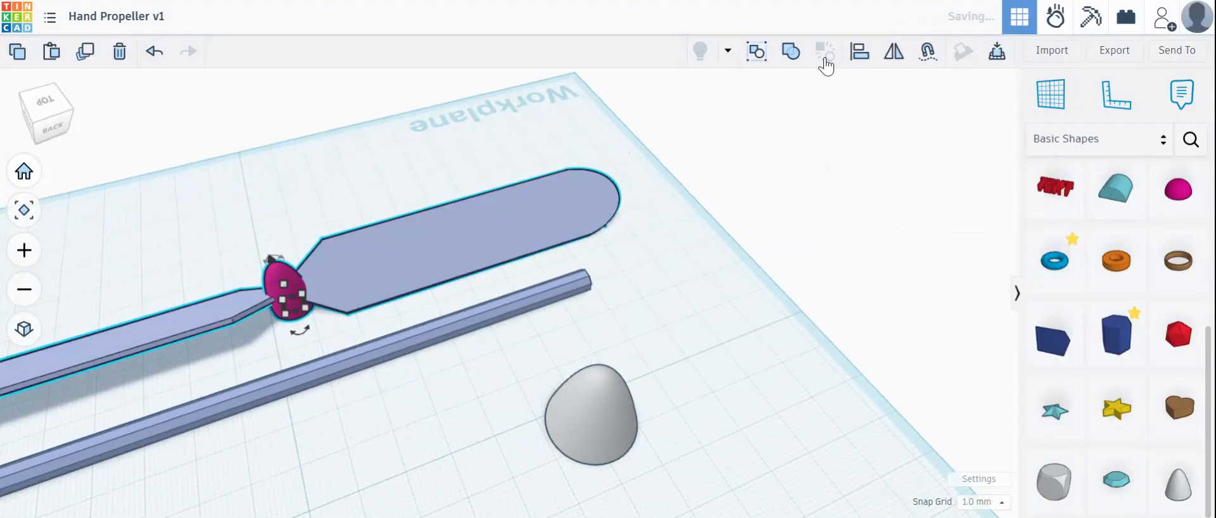
Step: Check the half-sphere hub's base size, and resize the paraboloid to 10 by 10 mm with a height of 15 mm
left_click(318, 501)
left_click(288, 316)
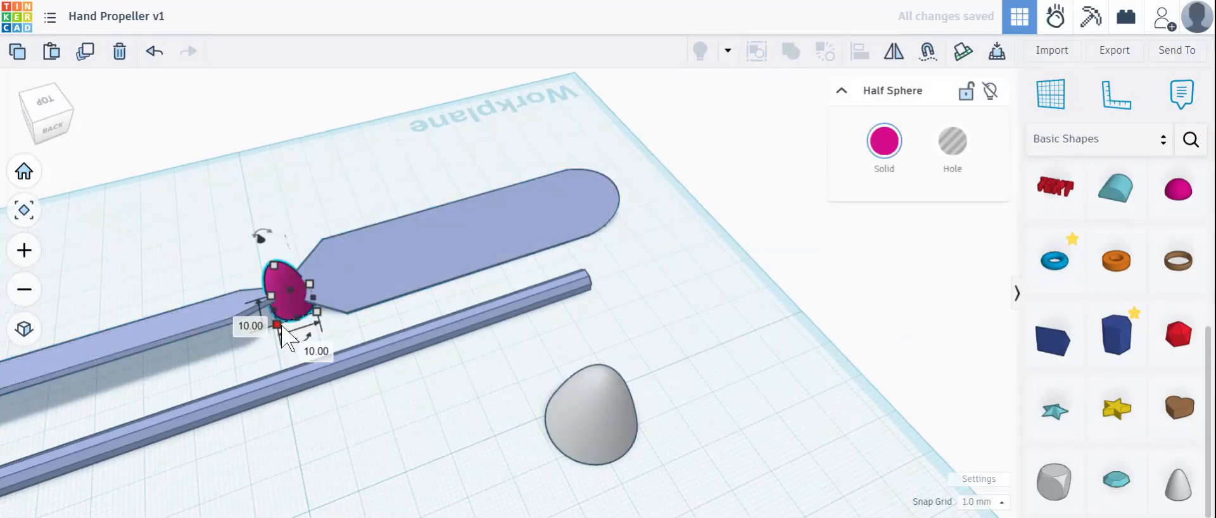
left_click(603, 451)
left_click_drag(598, 421, 626, 389)
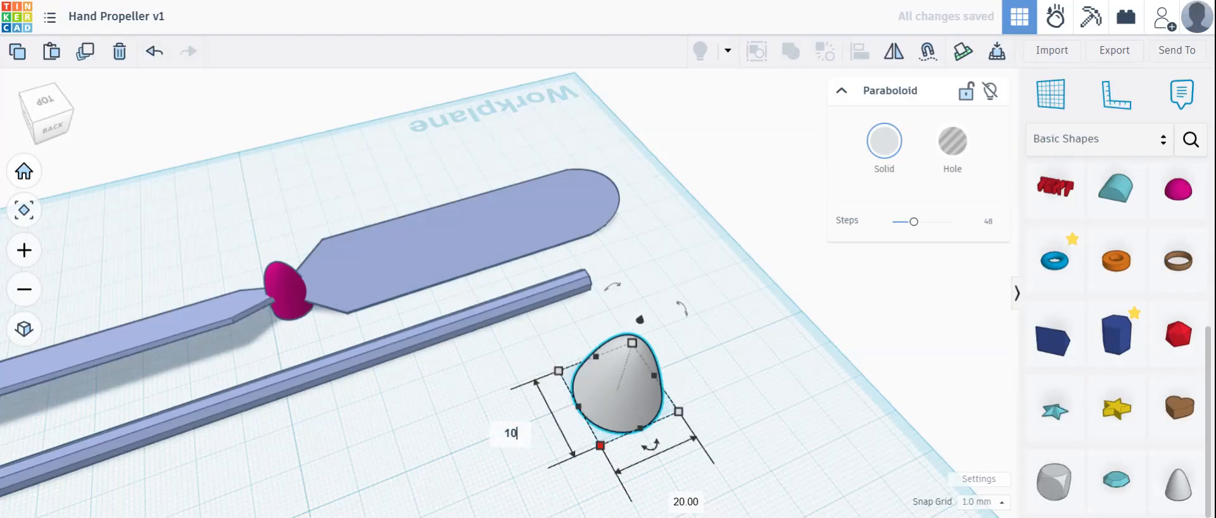
key("Tab")
type("10")
key("Return")
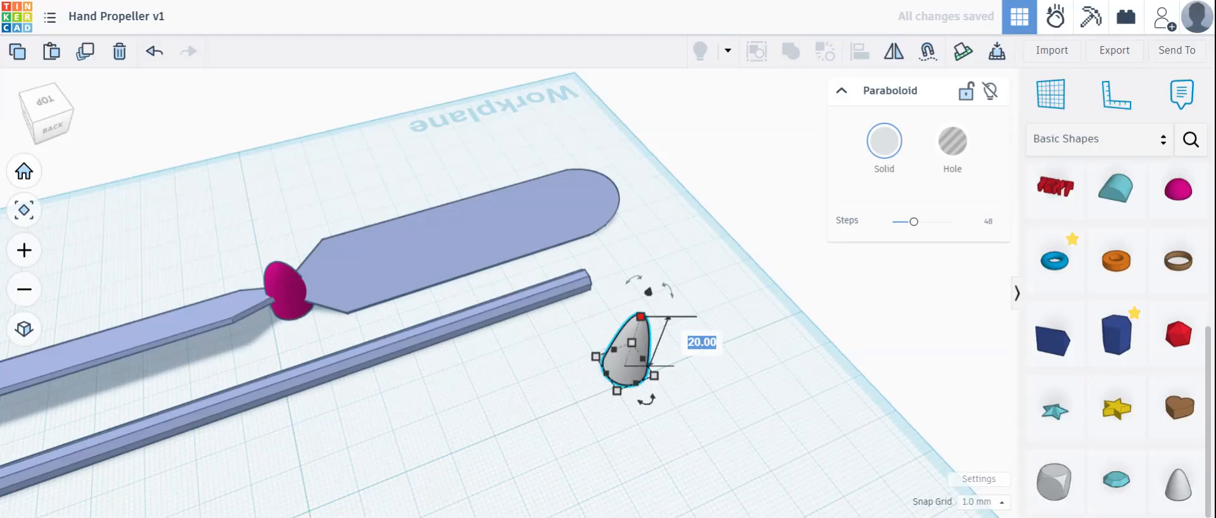
type("15")
key("Return")
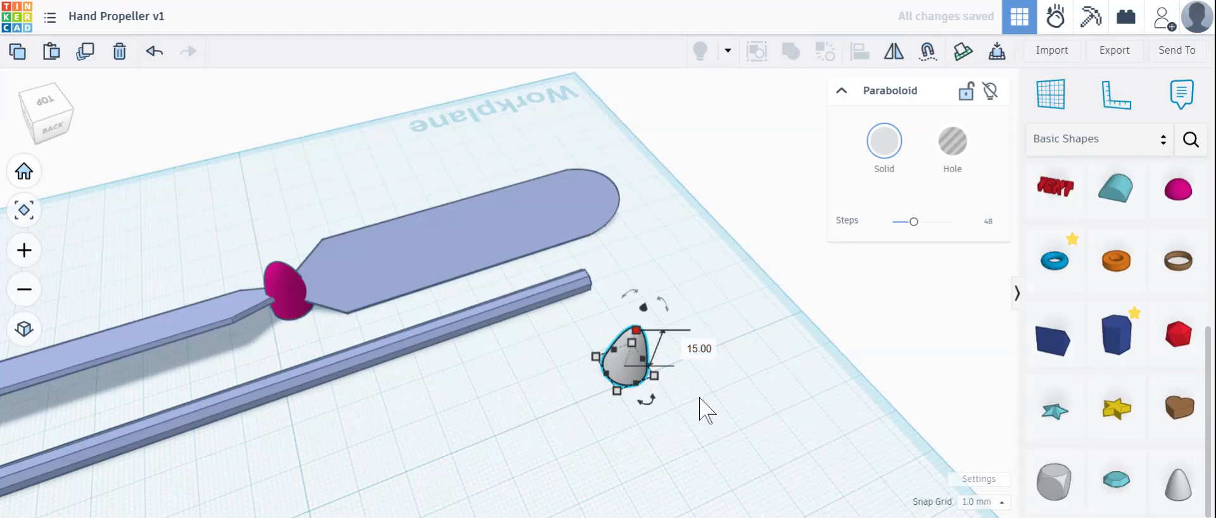
Step: Move the paraboloid farther from the rod and propeller into open space on the workplane
right_click_drag(517, 472, 463, 308)
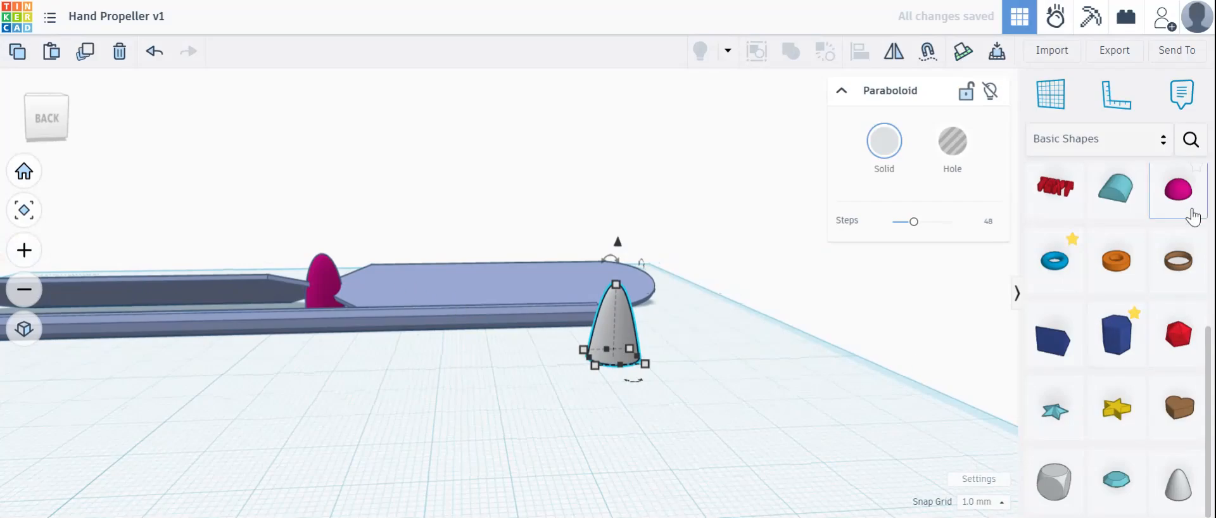
right_click_drag(338, 306, 496, 392)
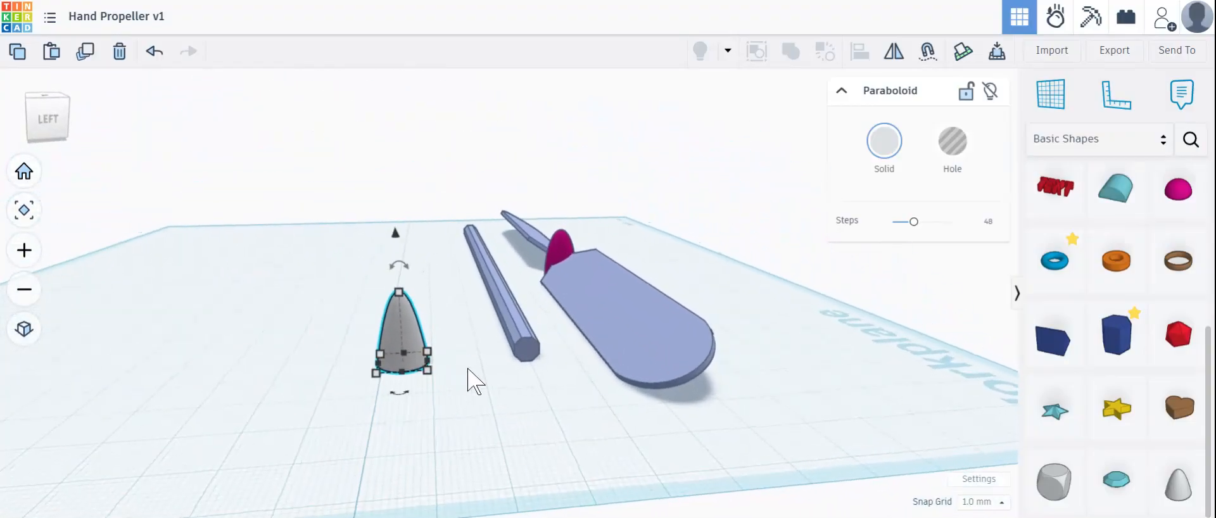
right_click_drag(364, 313, 555, 380)
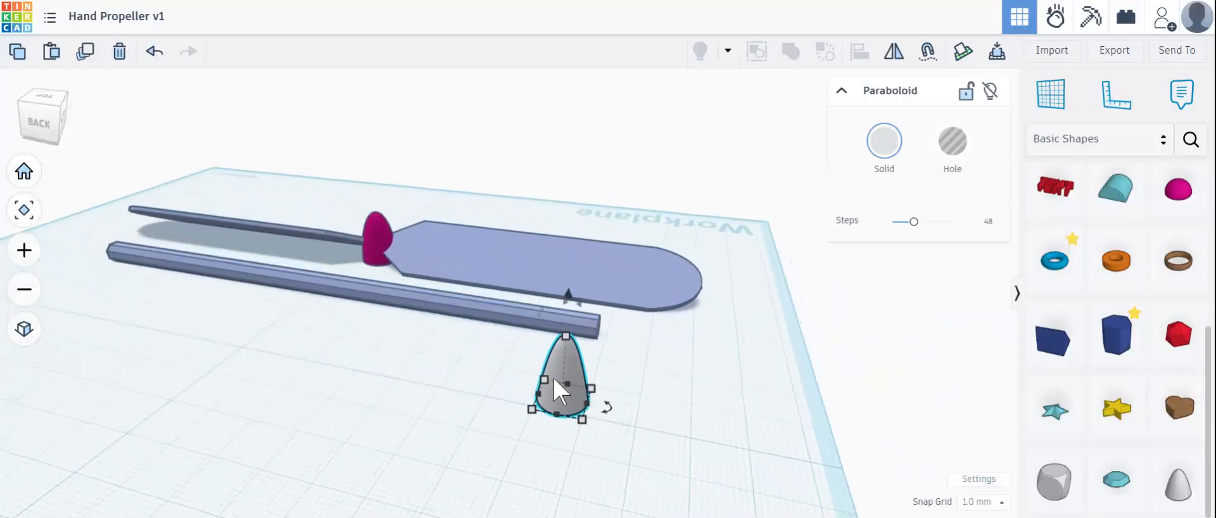
left_click_drag(564, 409, 299, 375)
Step: Inspect the propeller's two extruded blades from several sides, including their outline and tilt
right_click_drag(692, 431, 611, 328)
left_click(611, 324)
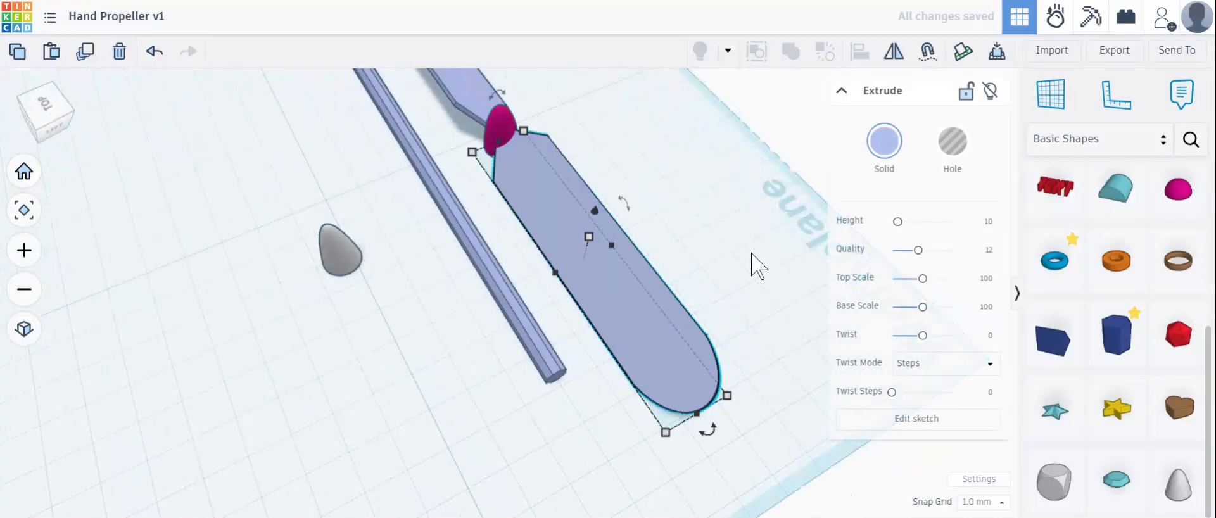
left_click(692, 272)
left_click(666, 310)
right_click_drag(728, 296, 866, 192)
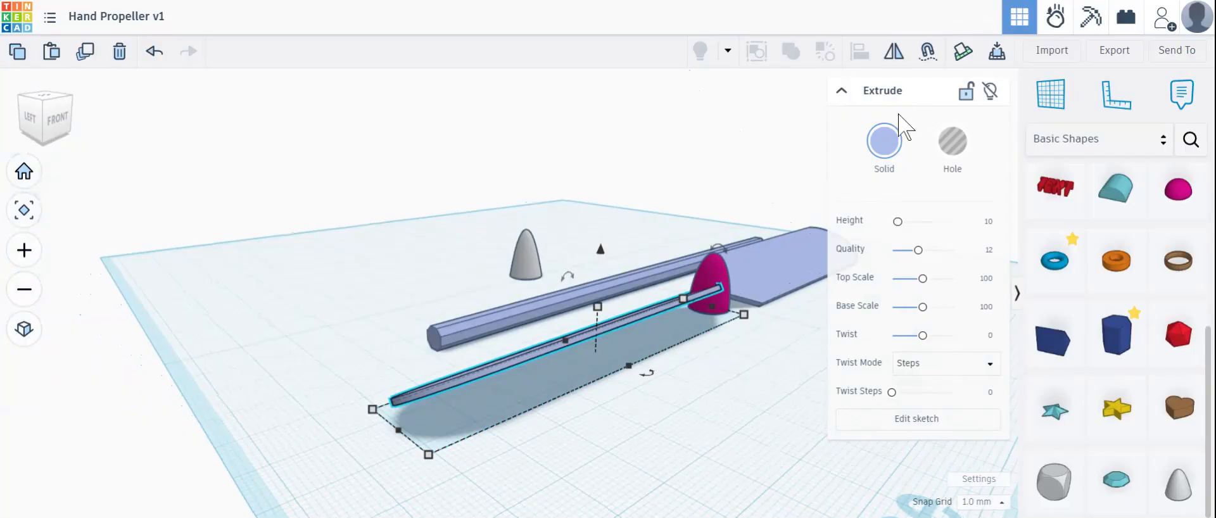
right_click_drag(424, 267, 236, 293)
left_click(358, 265)
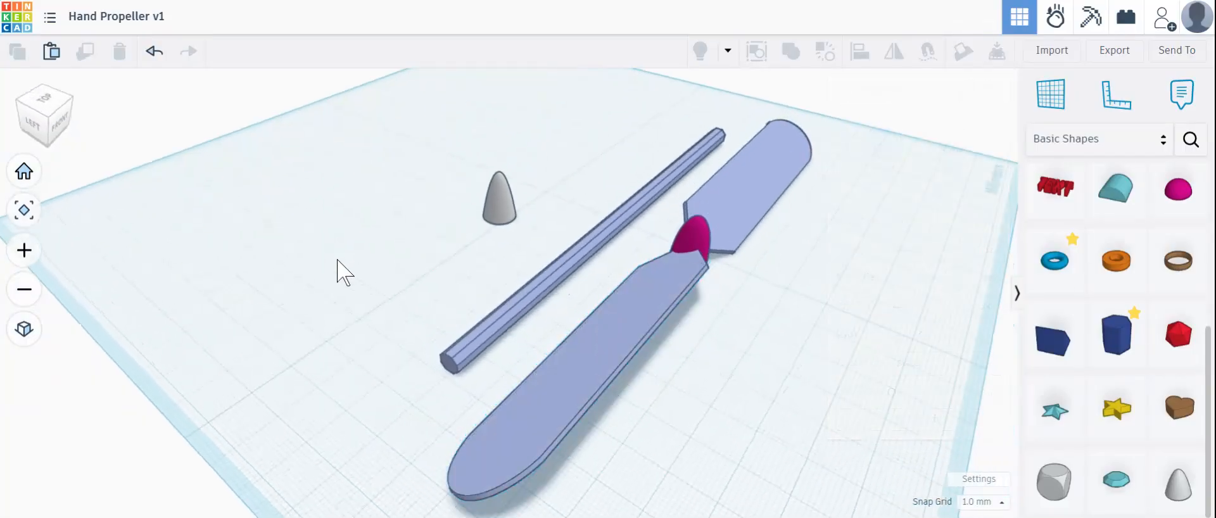
left_click(600, 358)
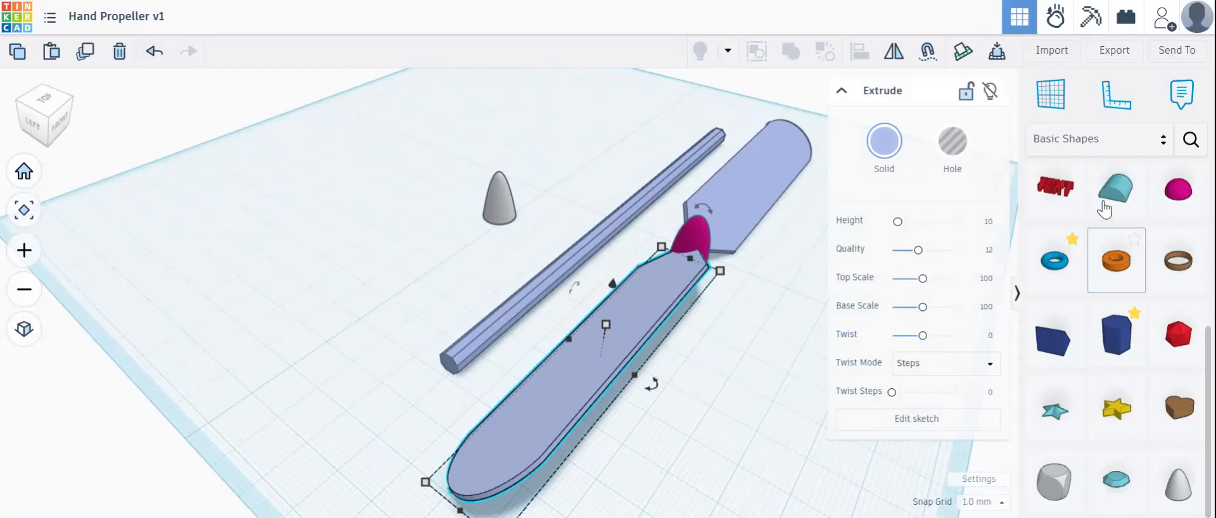
Step: Start a new extruded sketch in open workplane space and draw a V-shaped end from two 6.40 mm lines spanning 10 mm
scroll(1114, 285, "up", 5)
left_click_drag(1055, 340, 258, 226)
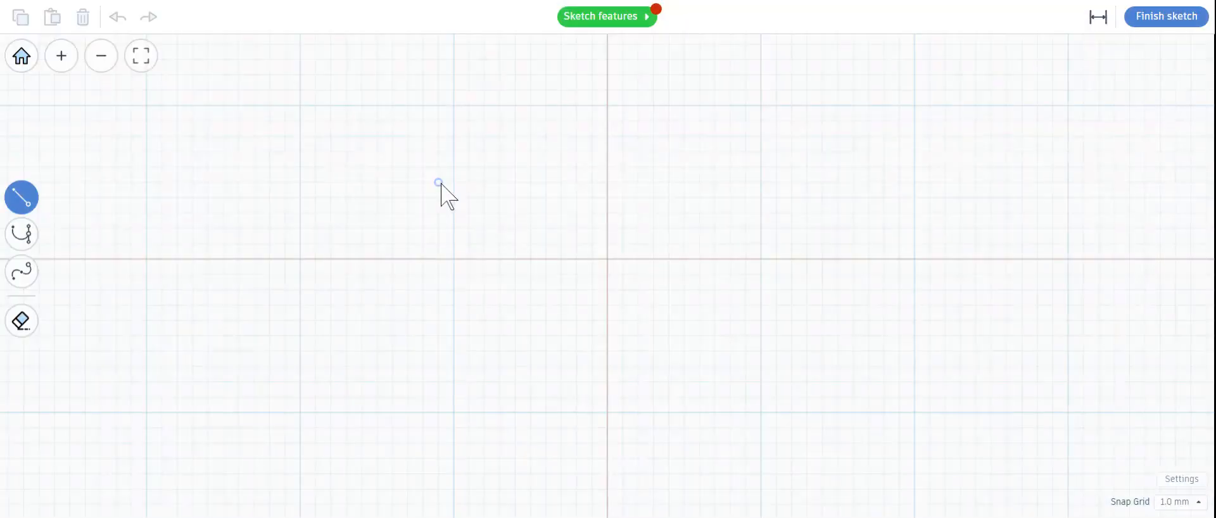
scroll(313, 107, "down", 3)
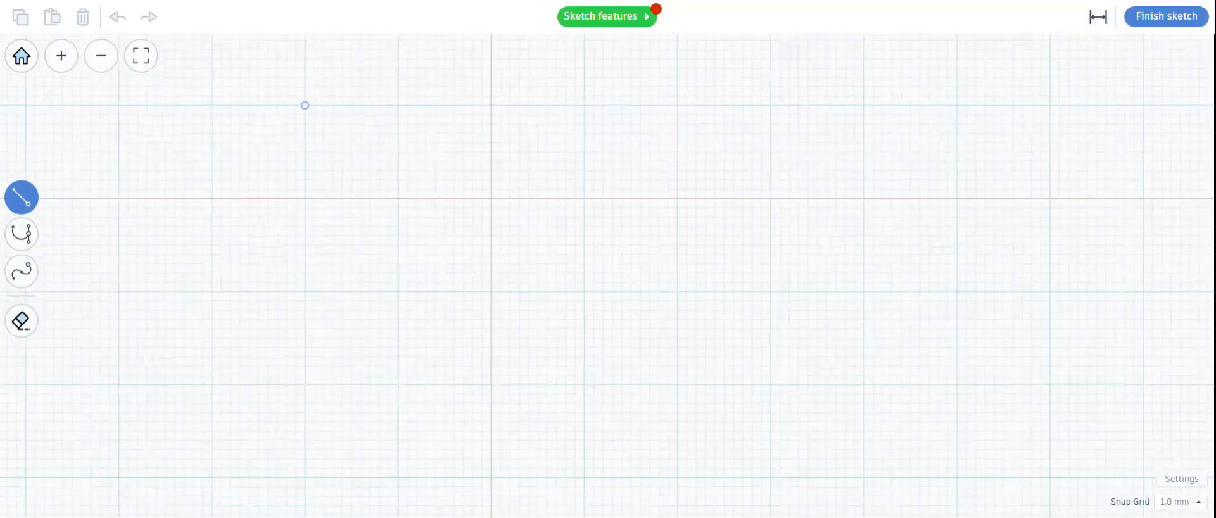
left_click(397, 105)
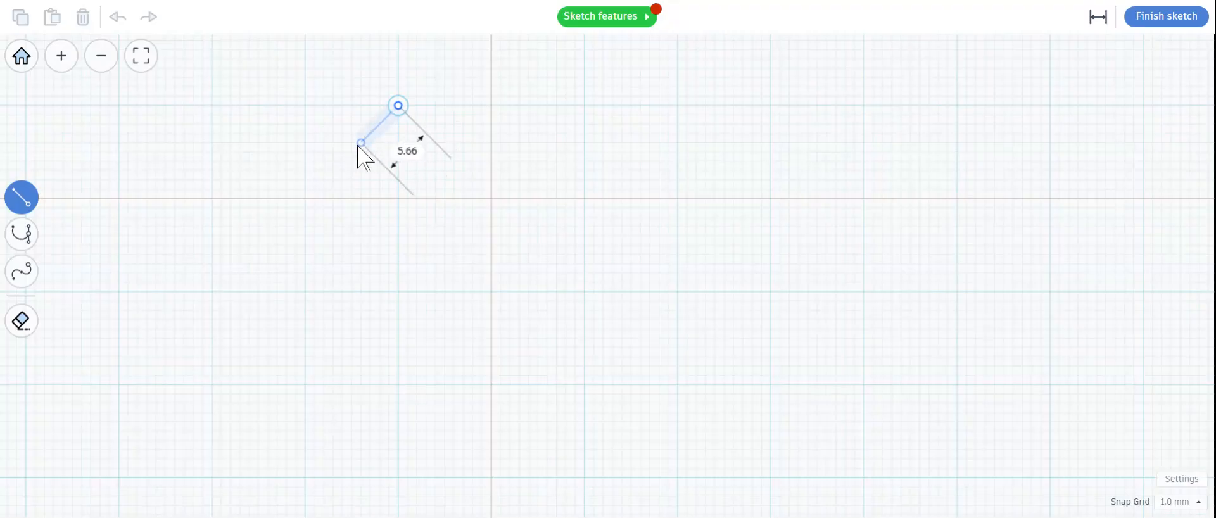
scroll(349, 152, "up", 3)
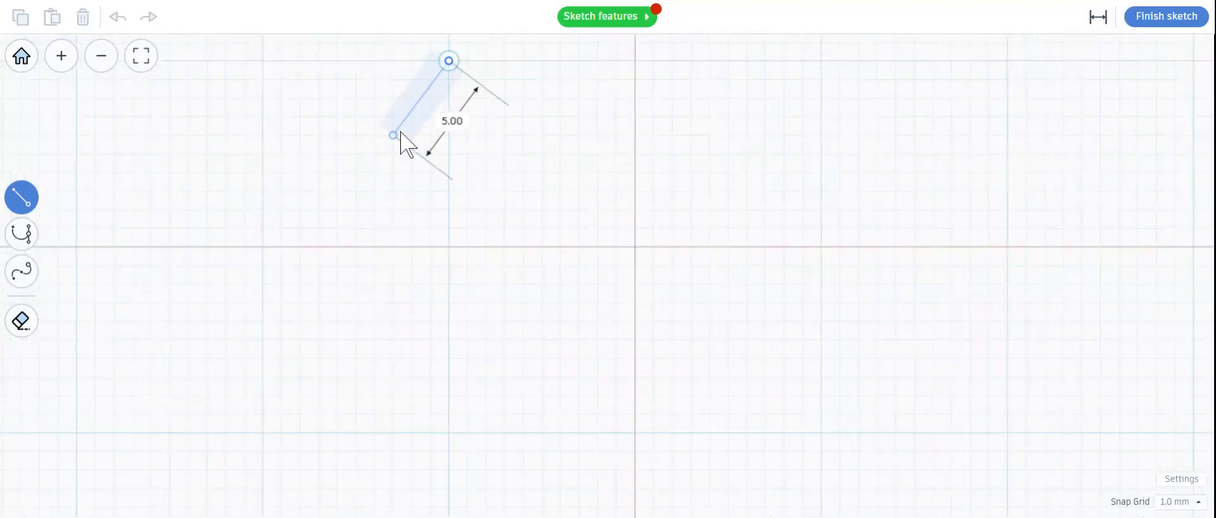
left_click(375, 154)
left_click(448, 246)
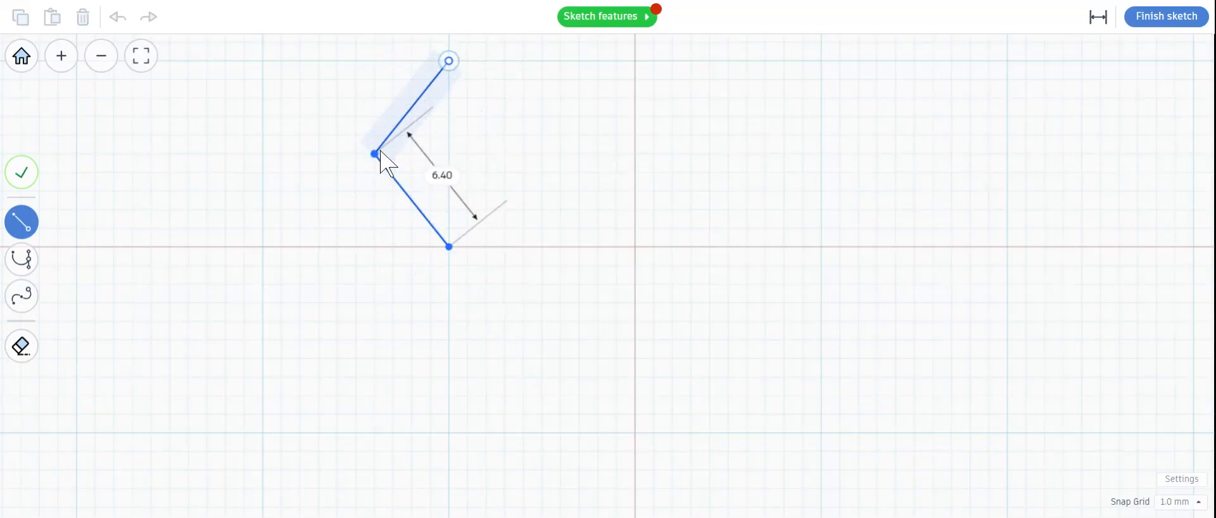
Step: Complete the blade outline with a 70 mm straight edge, a pointed end of two 11.18 mm lines, and a closing parallel edge
scroll(471, 253, "down", 5)
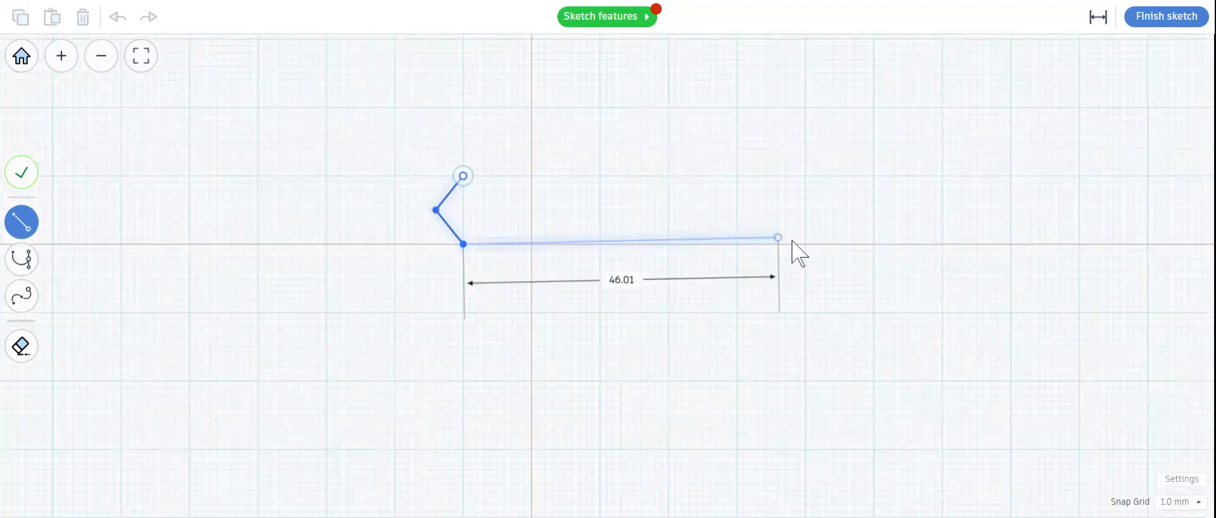
scroll(849, 253, "up", 3)
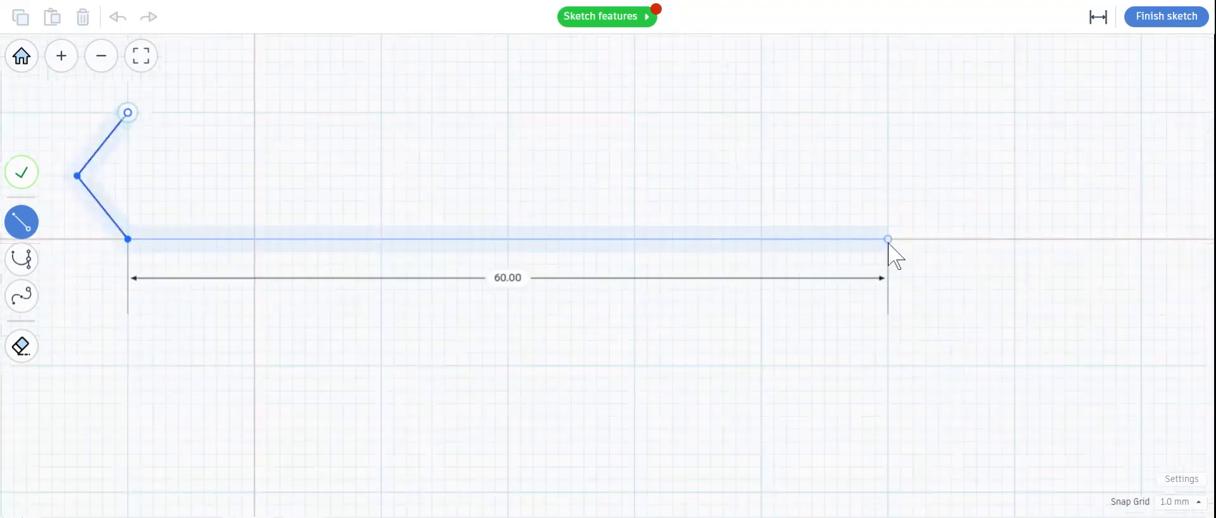
left_click(1015, 243)
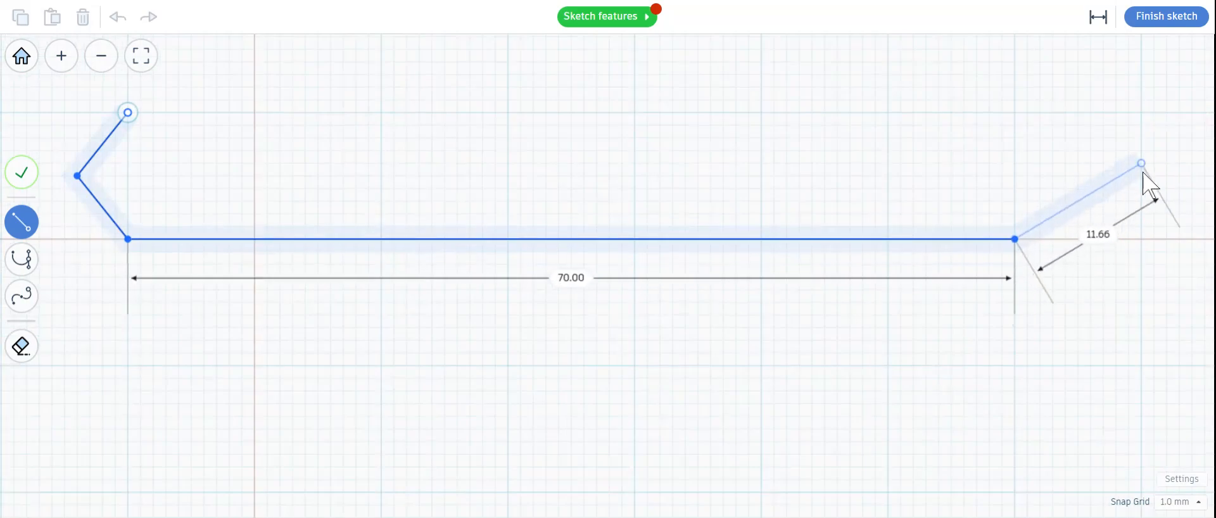
scroll(1147, 192, "up", 3)
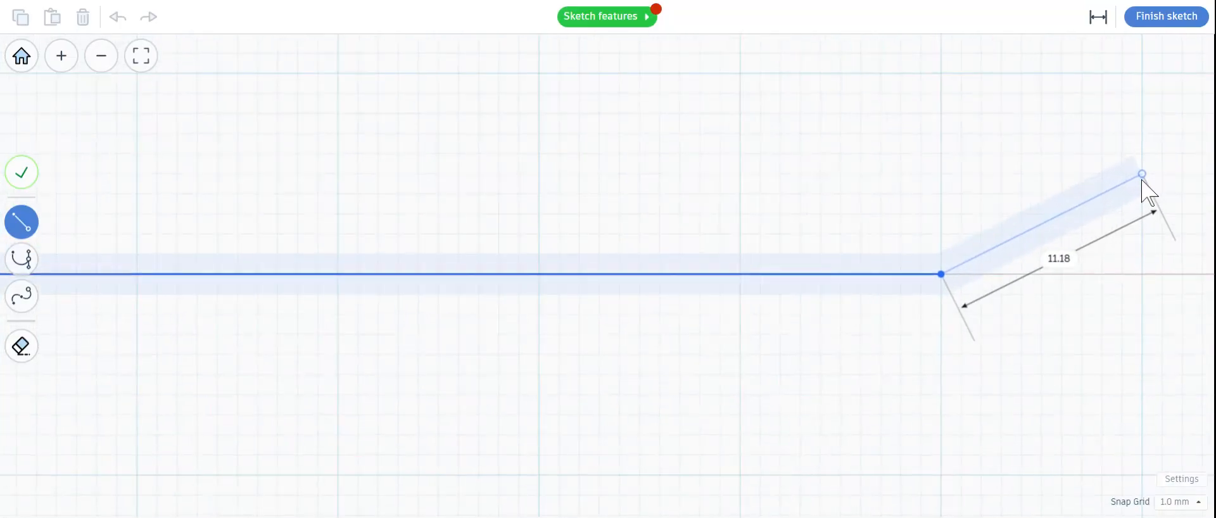
left_click(1142, 173)
left_click(941, 74)
scroll(1134, 181, "down", 3)
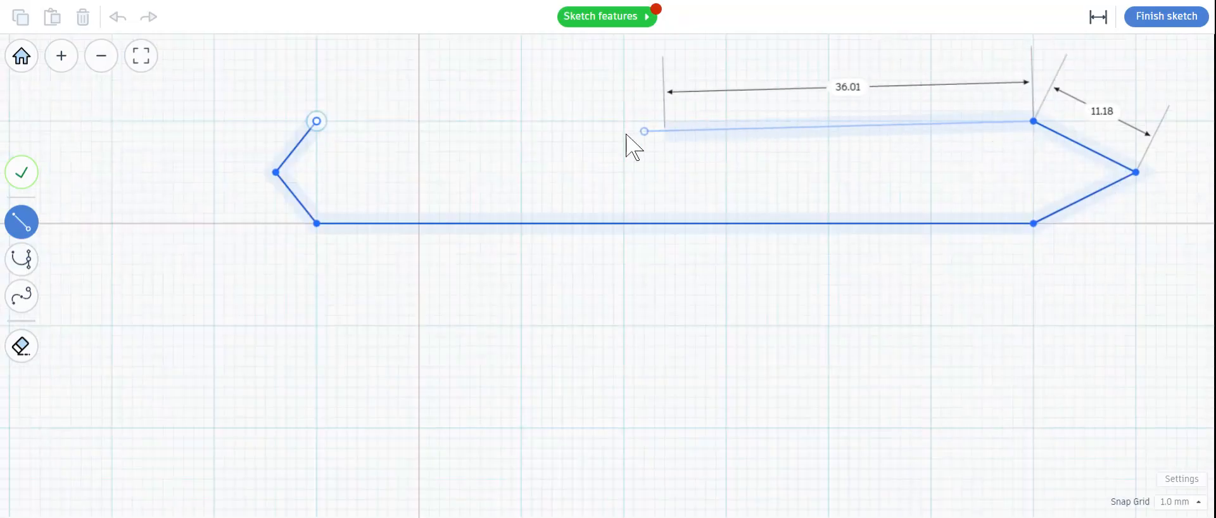
left_click(321, 123)
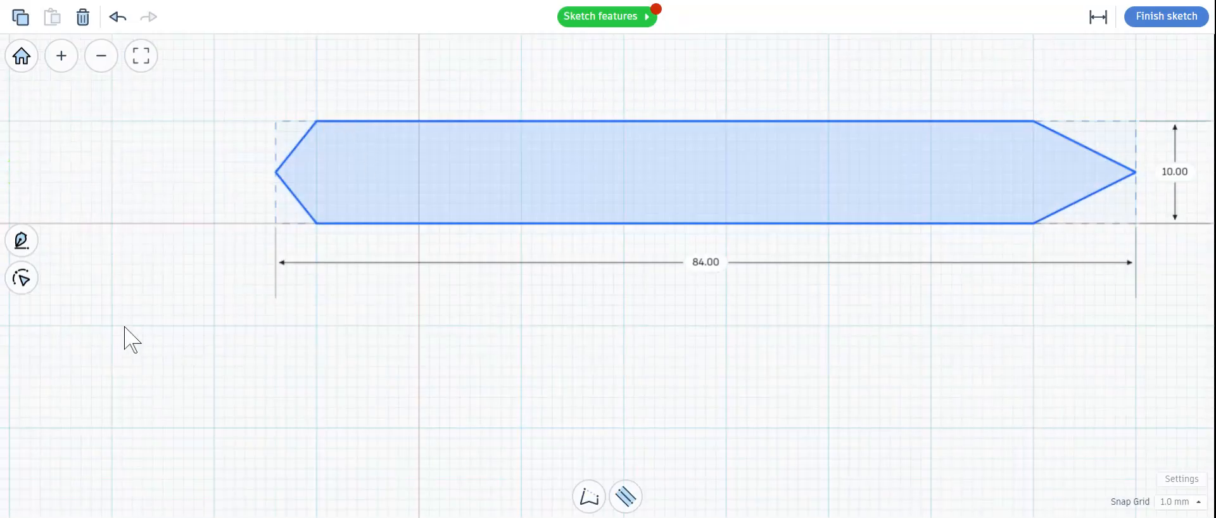
Step: Curve both short segments at the blunt end of the outline and pull the end vertex outward to round it
left_click(24, 279)
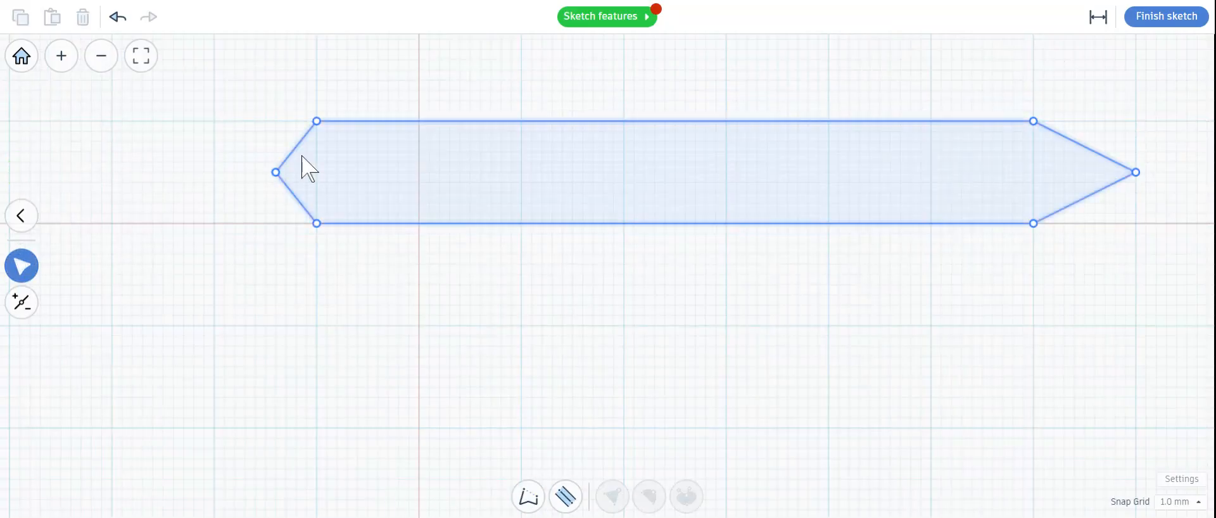
left_click(299, 209)
left_click(295, 163)
left_click(300, 207)
left_click(648, 496)
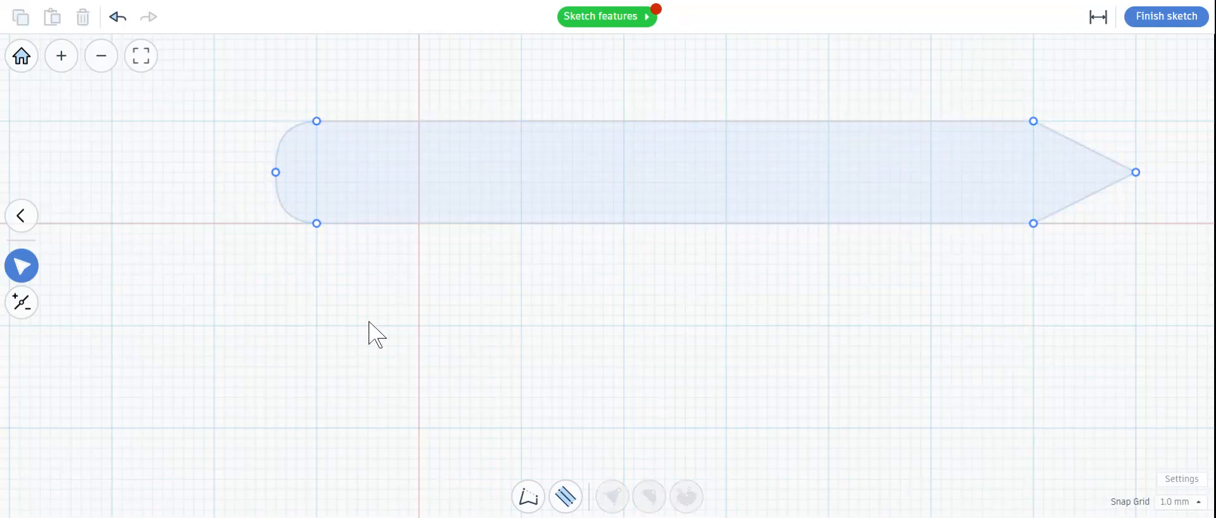
mouse_move(275, 180)
left_mouse_down()
mouse_move(217, 179)
mouse_move(266, 182)
mouse_move(254, 187)
left_mouse_up()
left_click(404, 291)
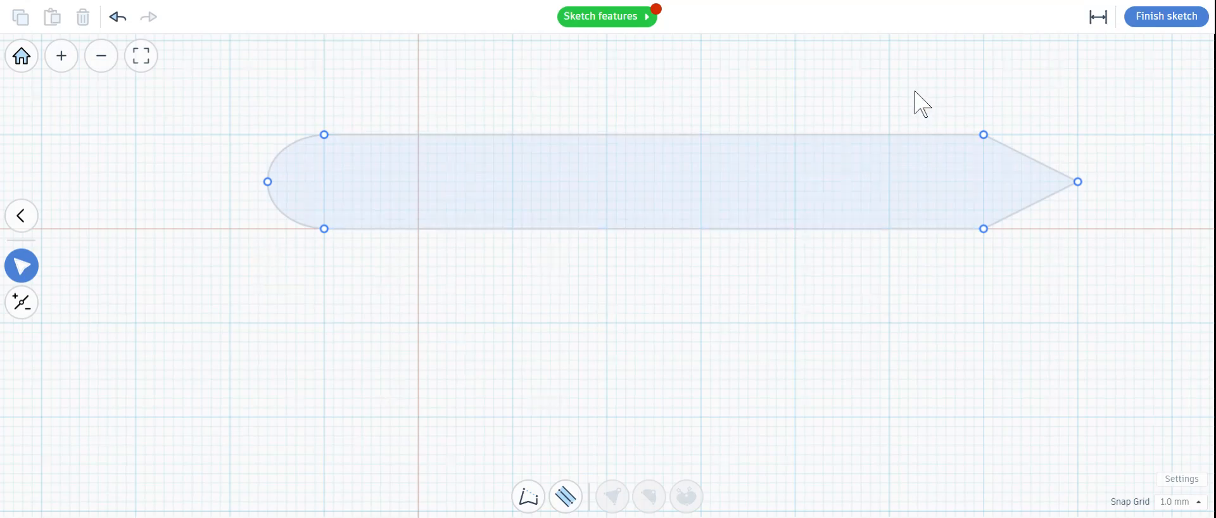
Step: Finish the sketch and set the extruded blade's height to 1 mm
left_click_drag(922, 103, 583, 389)
left_click(1153, 25)
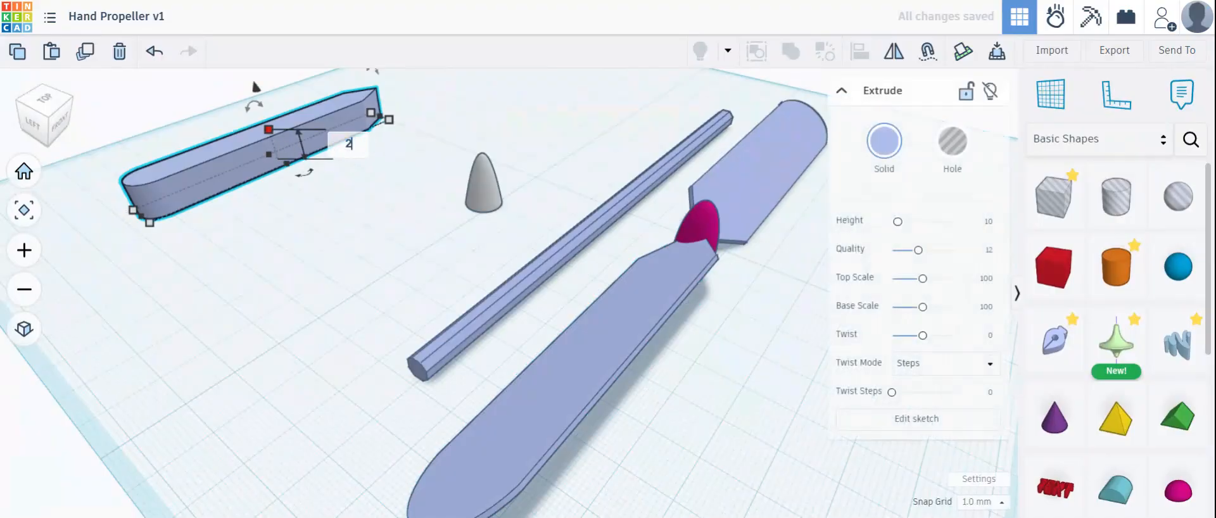
key("Return")
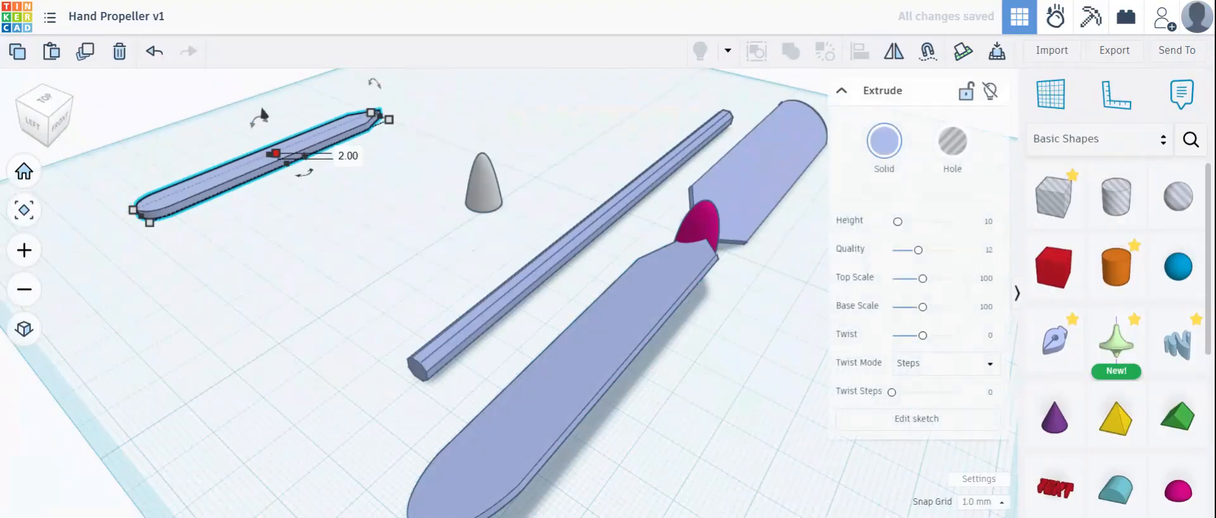
type("1")
key("Return")
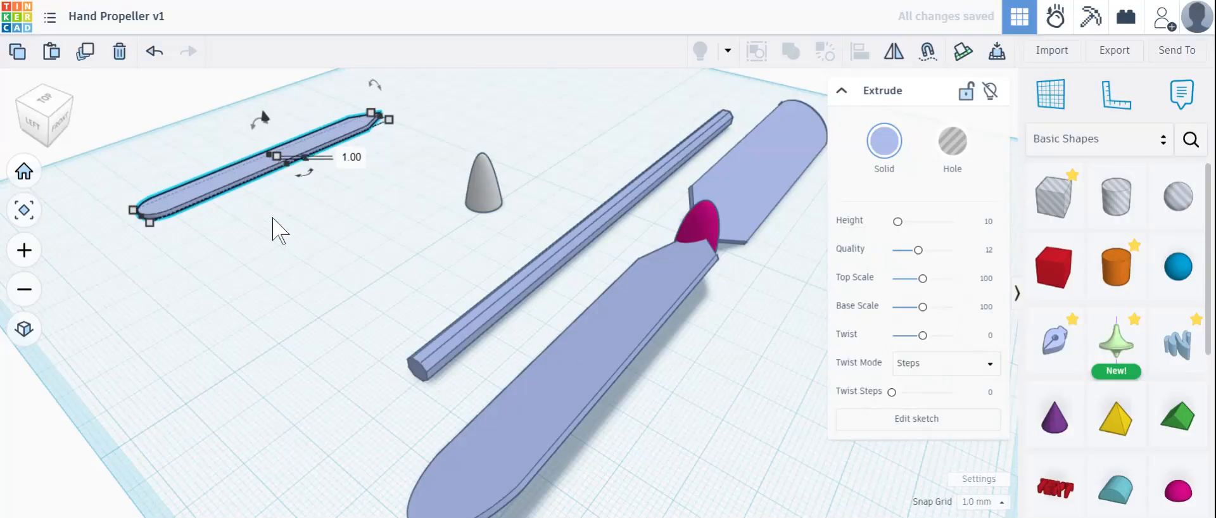
Step: Resize the new blade to 20 mm wide and 100 mm long
left_click(608, 348)
right_click_drag(652, 367, 345, 260)
left_click(162, 238)
key("f")
left_click_drag(539, 306, 569, 313)
right_click_drag(573, 310, 356, 415)
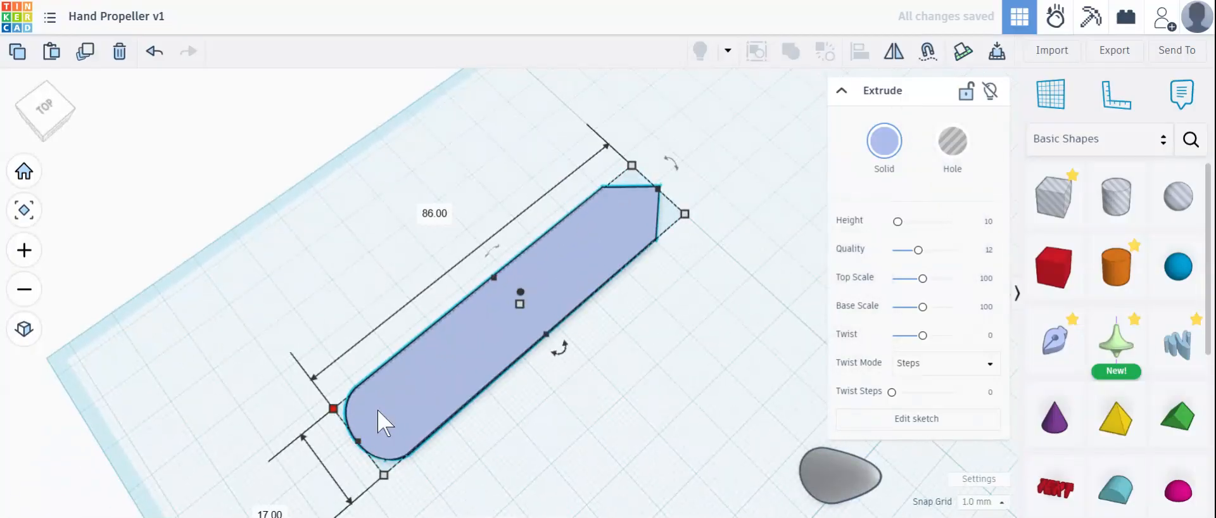
left_click_drag(380, 419, 442, 295)
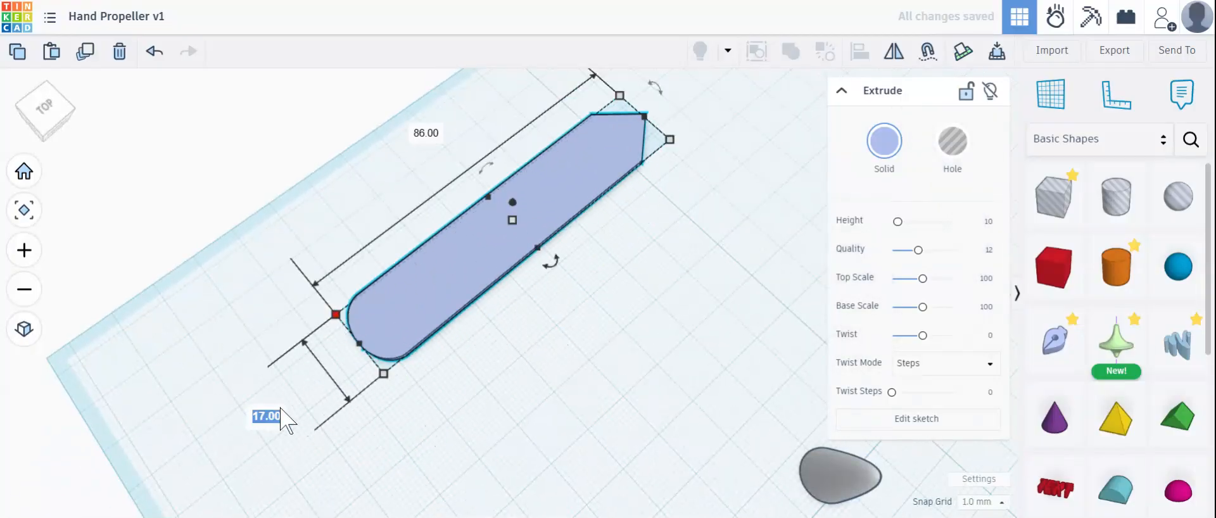
type("0")
key("Tab")
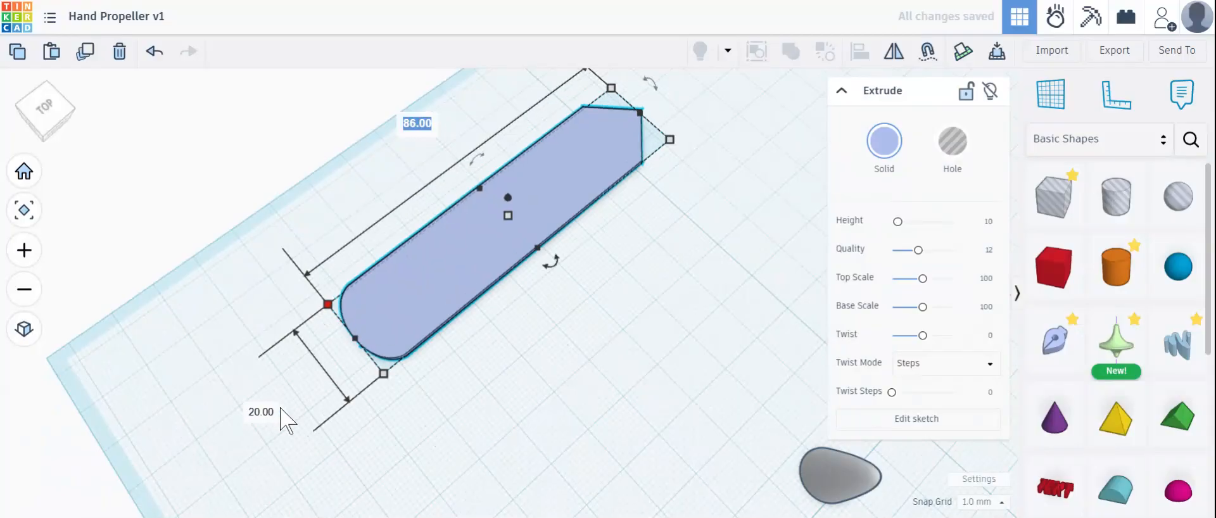
left_click_drag(586, 154, 580, 172)
mouse_move(333, 305)
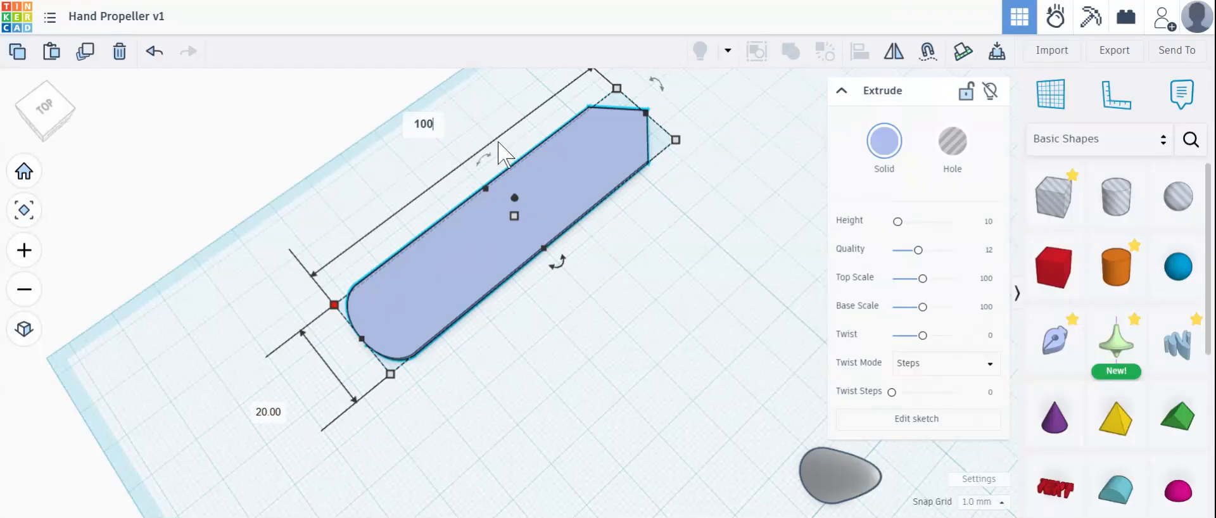
key("Return")
Step: Move the paraboloid beside the new blade's pointed end and shift the blade so its tip meets the hub
right_click_drag(559, 181, 785, 364)
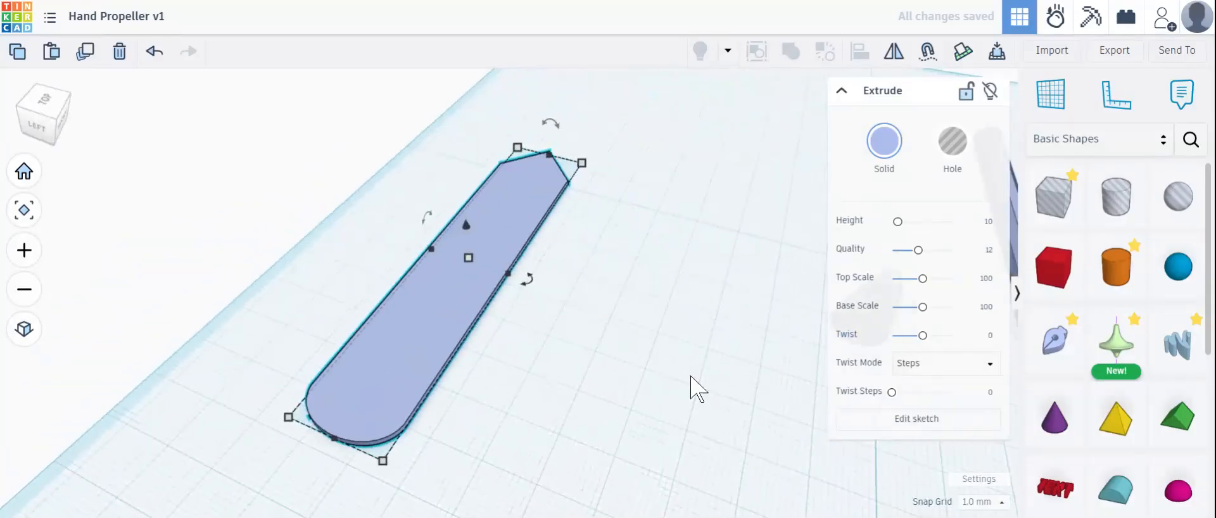
left_click(716, 355)
left_click_drag(862, 333, 654, 205)
left_click_drag(514, 235, 643, 282)
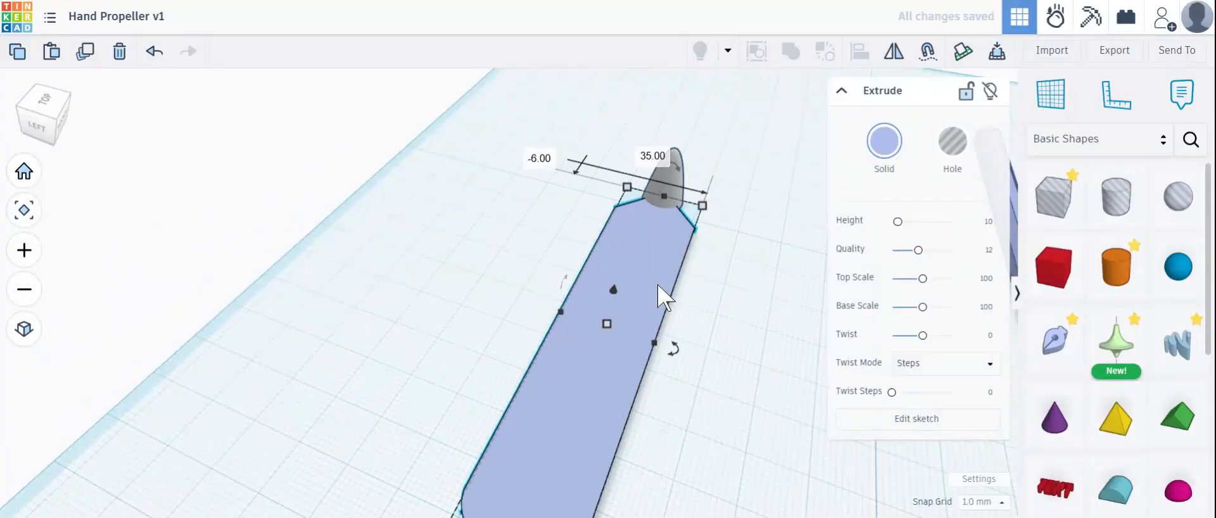
right_click_drag(730, 348, 633, 306)
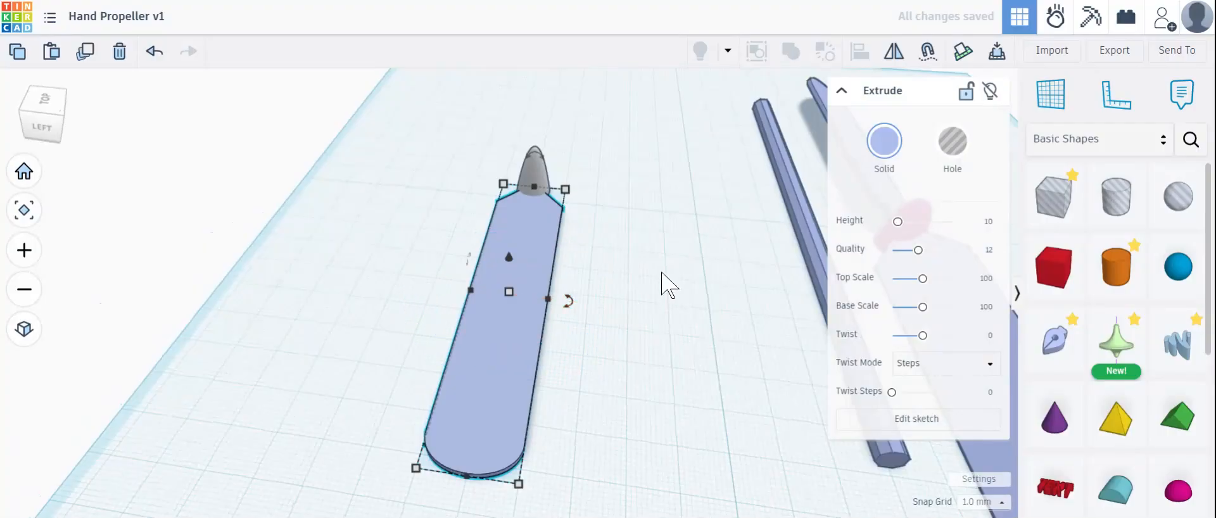
scroll(740, 380, "down", 2)
right_click_drag(785, 425, 548, 396)
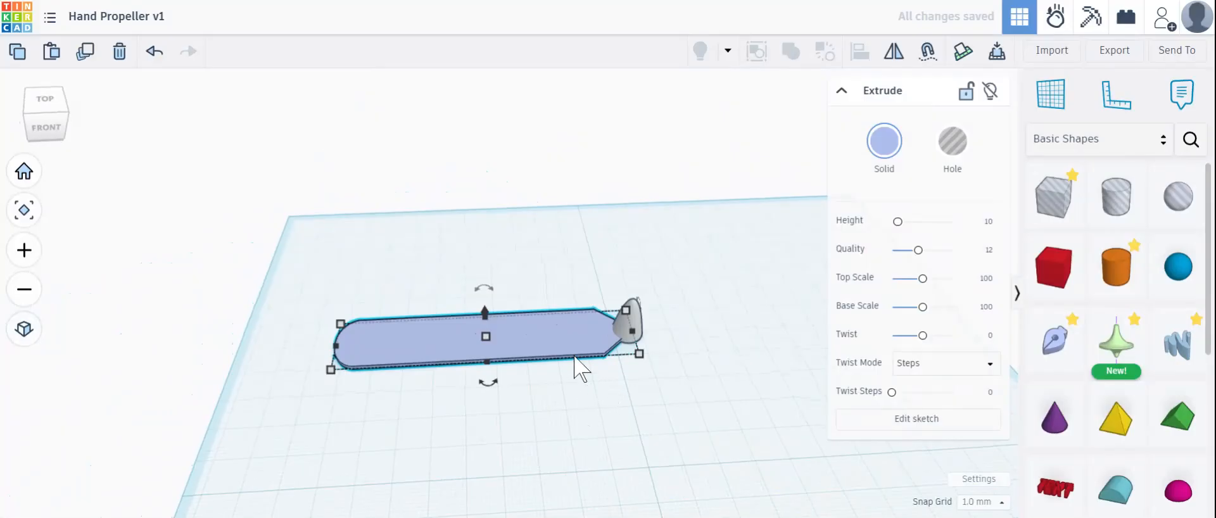
mouse_move(575, 358)
left_mouse_down()
mouse_move(660, 271)
mouse_move(516, 424)
mouse_move(560, 353)
left_mouse_up()
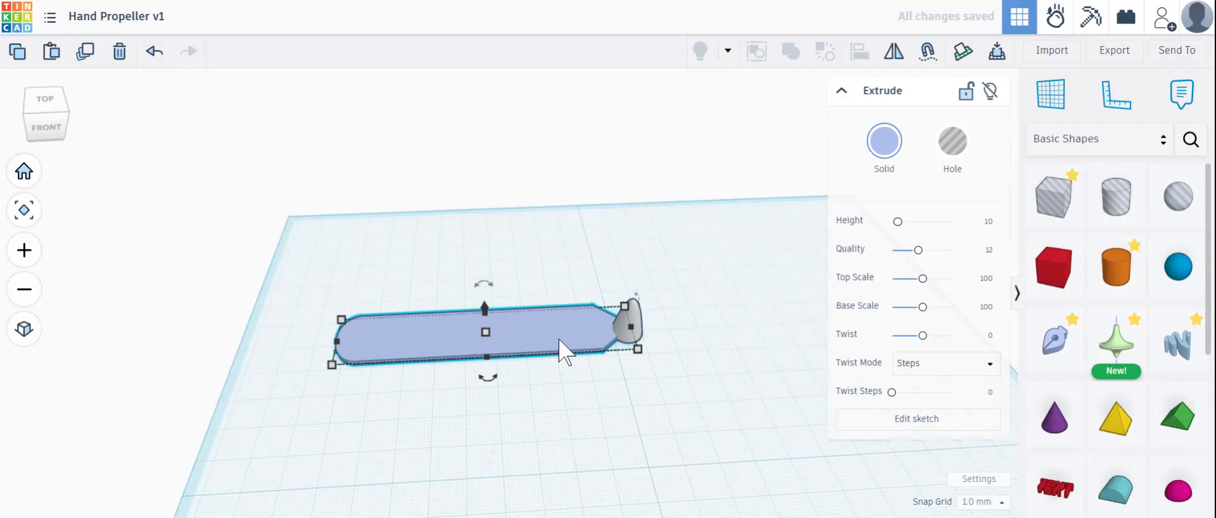
Step: Duplicate the blade and set the copy opposite it, with the two pointed tips together
left_click_drag(479, 348, 357, 379)
left_click(657, 334)
left_click_drag(484, 368, 544, 339)
scroll(652, 358, "up", 5)
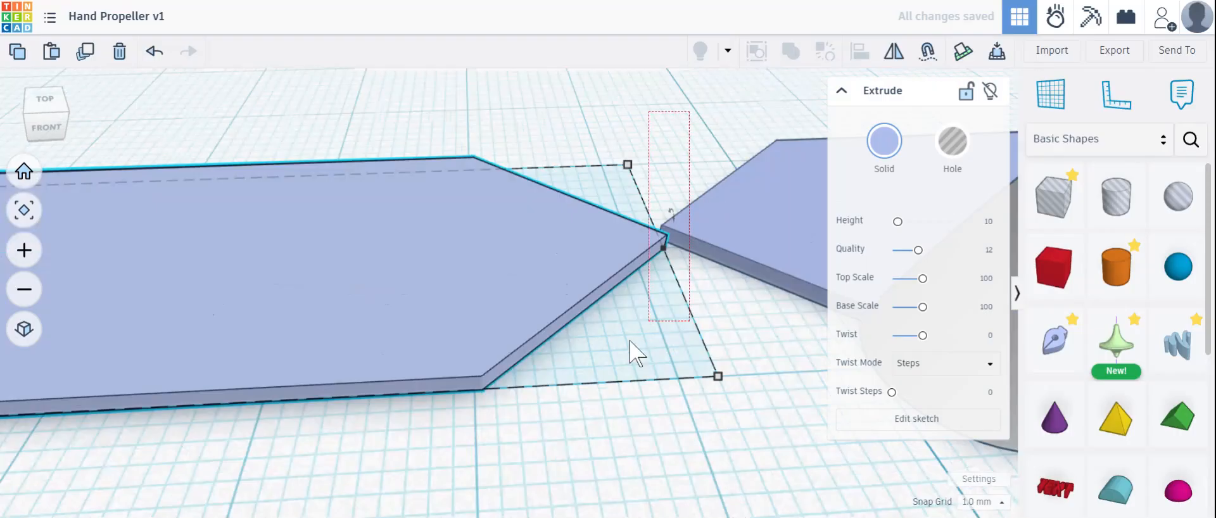
Step: Select both new blades and align them with each other
left_click_drag(630, 341, 600, 380)
scroll(564, 362, "down", 6)
right_click_drag(335, 391, 382, 392)
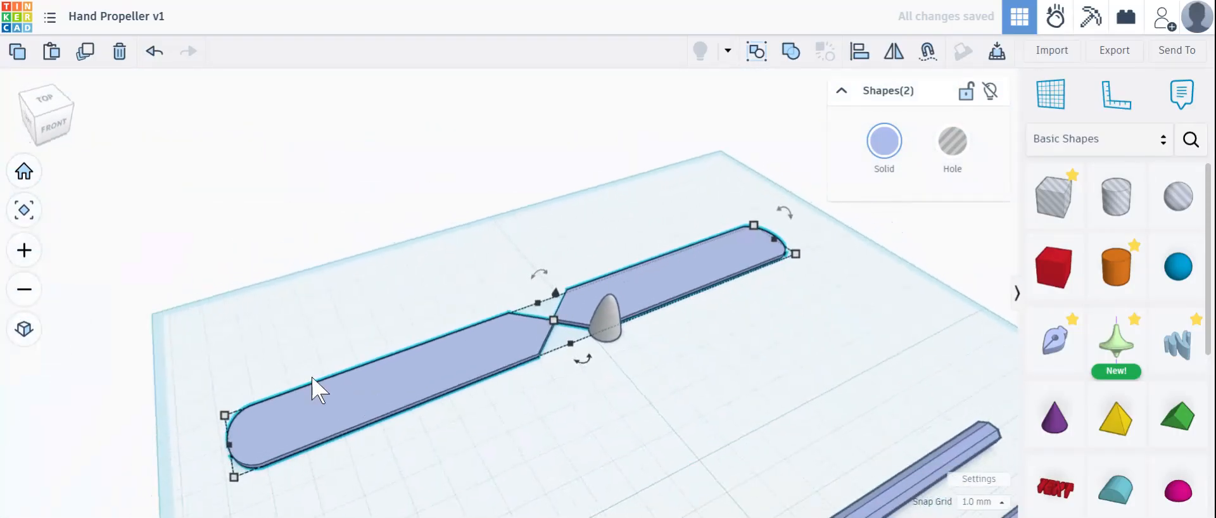
key("l")
left_click(205, 455)
left_click(563, 437)
Step: Tilt one of the new blades by 45° about its length
right_click_drag(642, 415, 586, 402)
left_click(708, 374)
right_click_drag(618, 360, 529, 343)
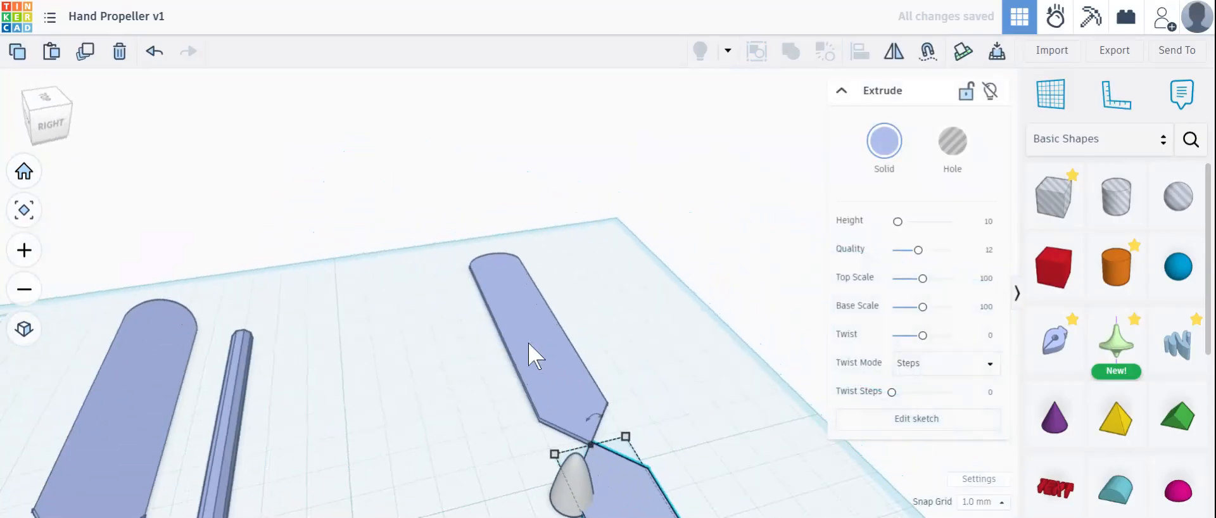
key("f")
scroll(591, 370, "up", 3)
scroll(568, 229, "up", 1)
right_click_drag(568, 229, 520, 208)
right_click_drag(342, 181, 624, 239)
left_click_drag(574, 243, 551, 251)
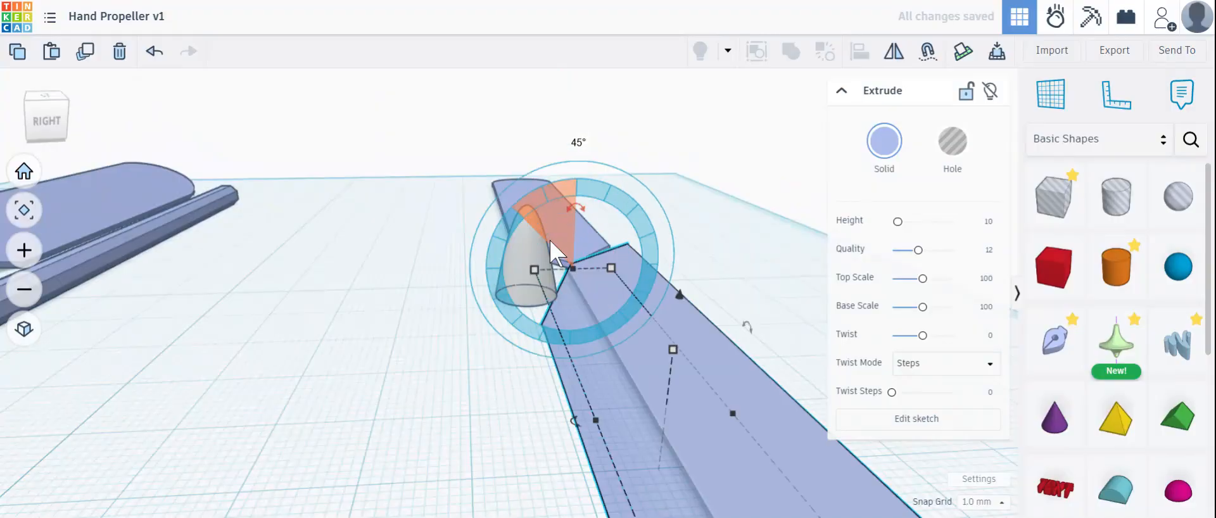
Step: Rotate the tilted blade 45° back to flat and tilt it again about its length at a shallower angle
scroll(574, 253, "down", 4)
right_click_drag(682, 325, 549, 351)
scroll(671, 281, "up", 5)
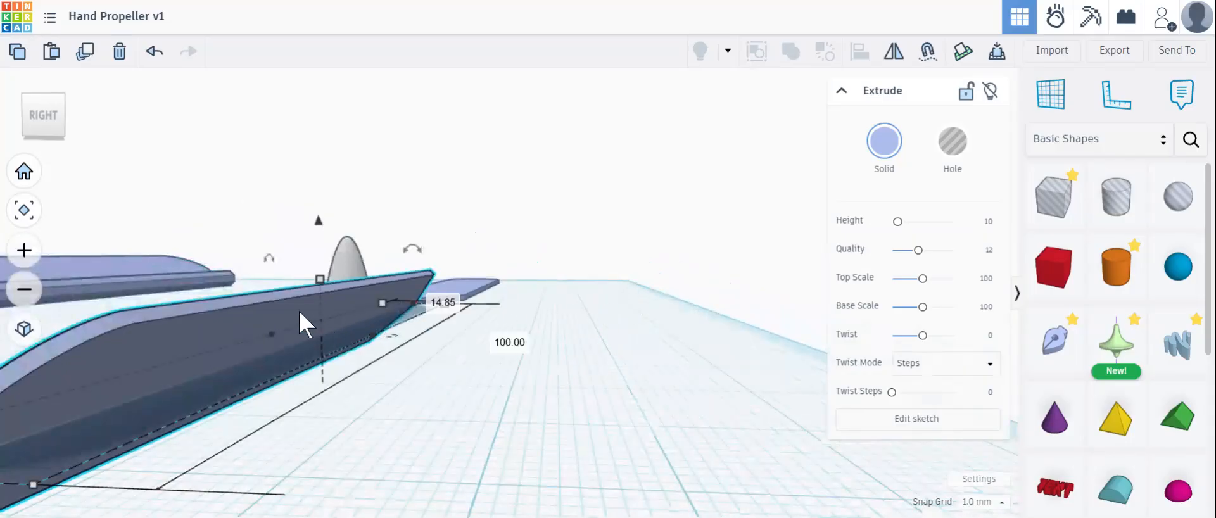
scroll(306, 420, "down", 5)
right_click_drag(464, 298, 624, 307)
right_click_drag(689, 292, 675, 310)
left_click_drag(562, 240, 635, 248)
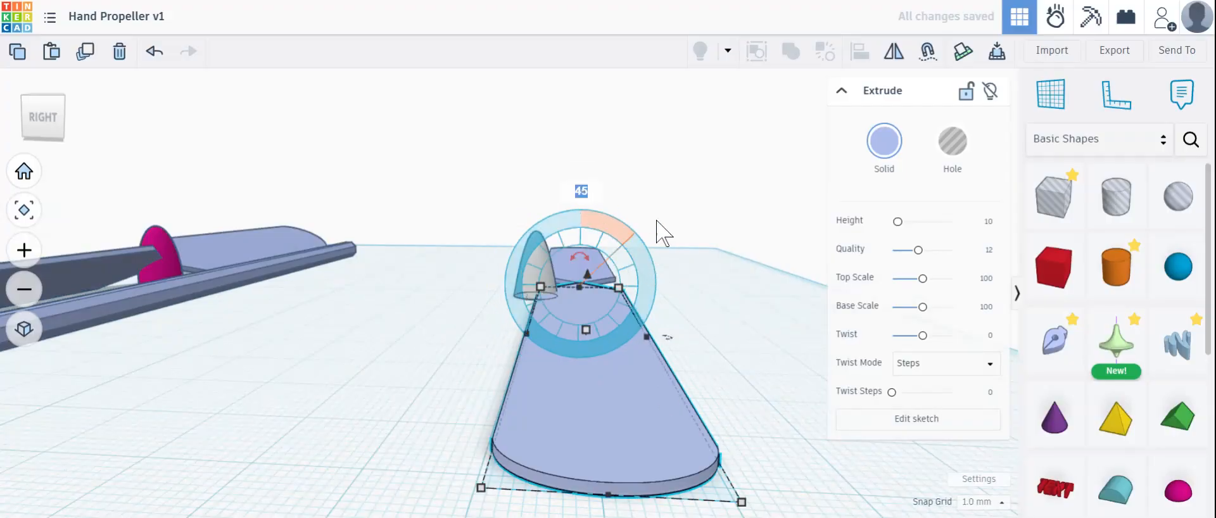
left_click_drag(584, 247, 544, 221)
left_click(391, 219)
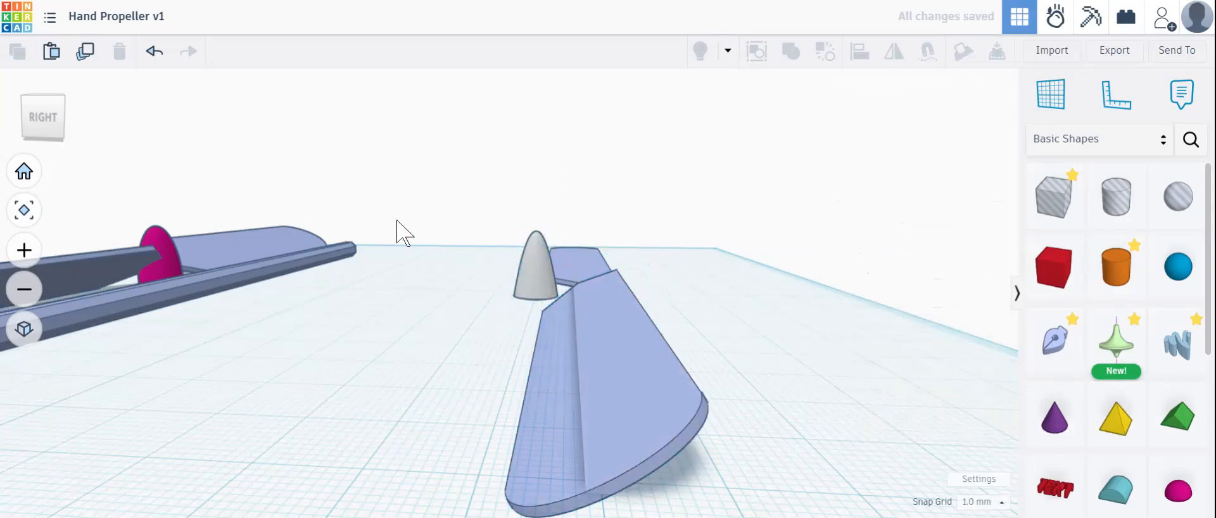
Step: Tilt the blade that is still flat by 31° about its length, opposite to the first tilted blade
left_click(629, 366)
right_click_drag(278, 294, 398, 266)
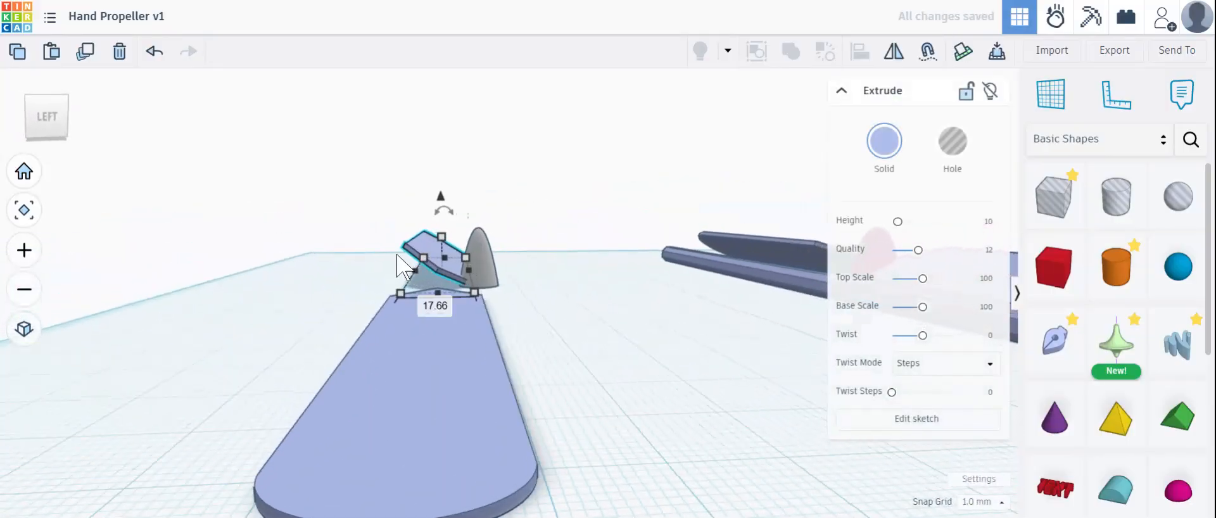
left_click(480, 369)
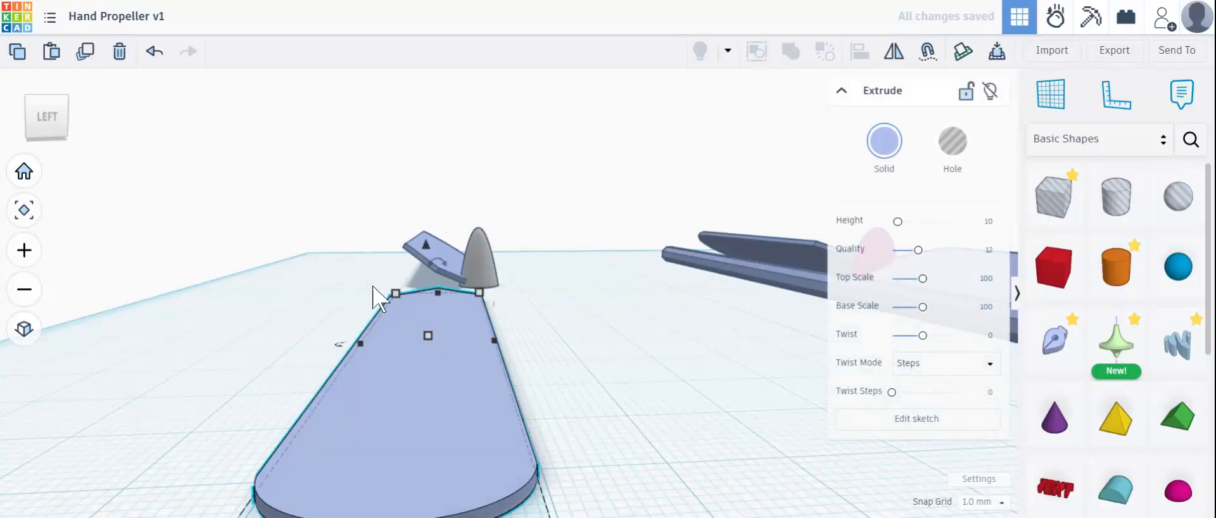
right_click_drag(352, 263, 418, 261)
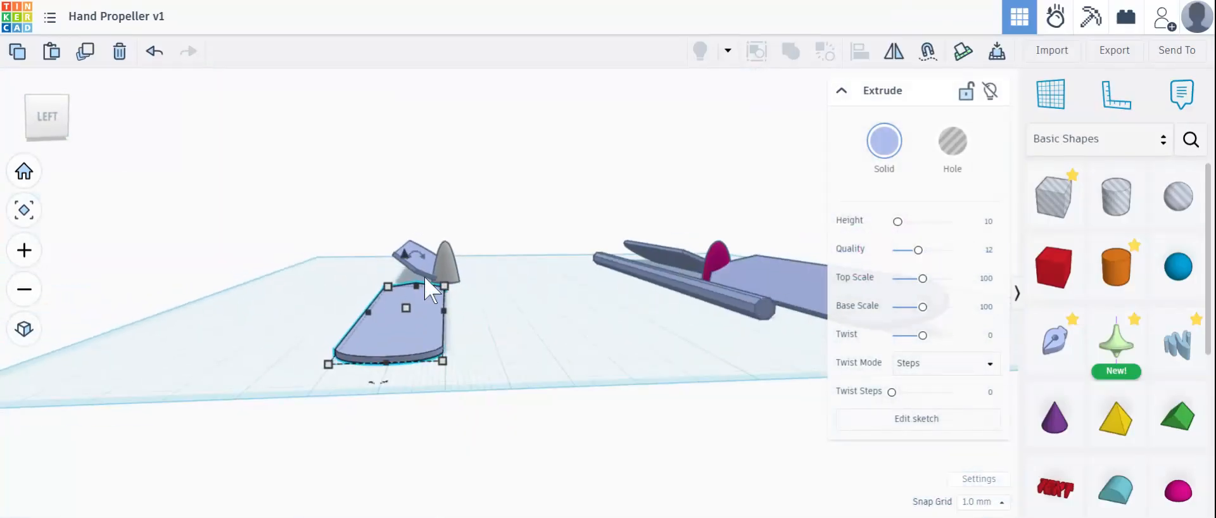
left_click_drag(418, 261, 382, 214)
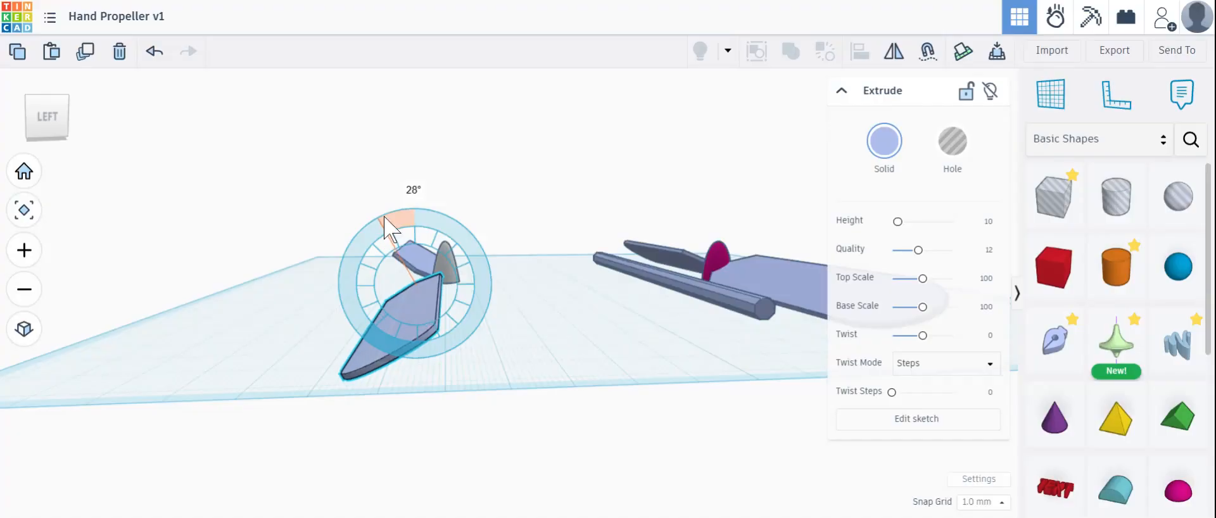
left_click_drag(379, 219, 391, 235)
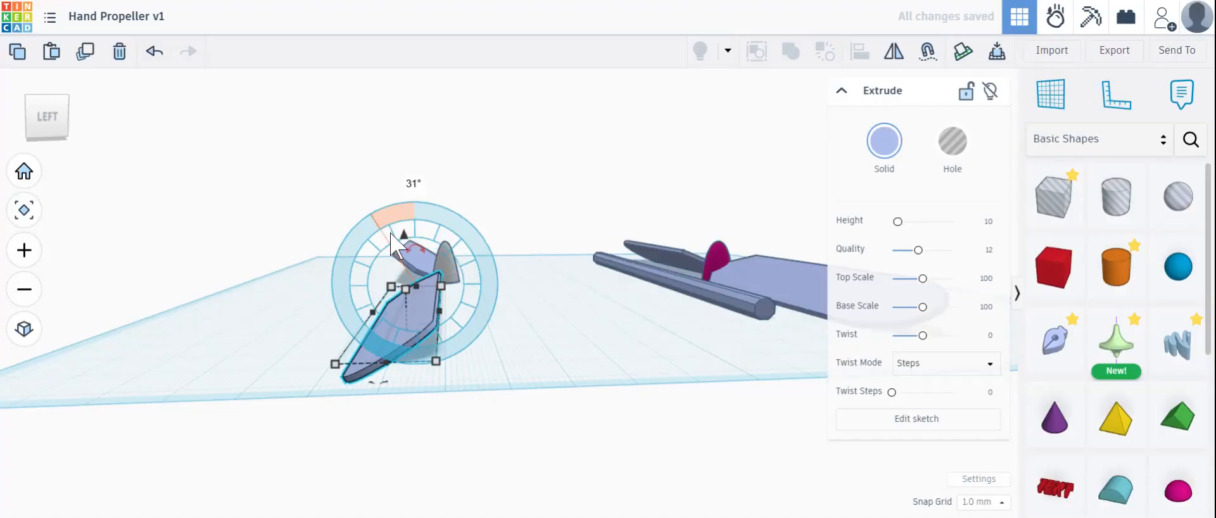
Step: Move the grey paraboloid hub about 25 mm away from the blades so it stands clear of their tips
right_click_drag(611, 198, 266, 317)
scroll(491, 328, "up", 3)
left_click(490, 328)
right_click_drag(475, 329, 467, 388)
left_click_drag(467, 389, 537, 353)
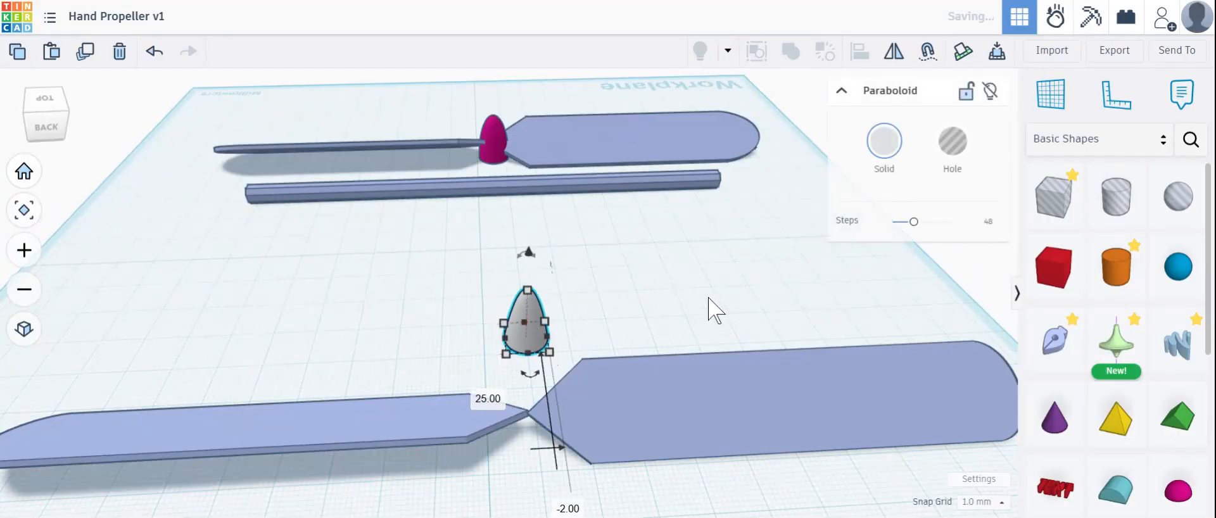
Step: Group the two new tilted blades into a union and colour it white
left_click(553, 507)
left_click_drag(624, 472, 475, 412)
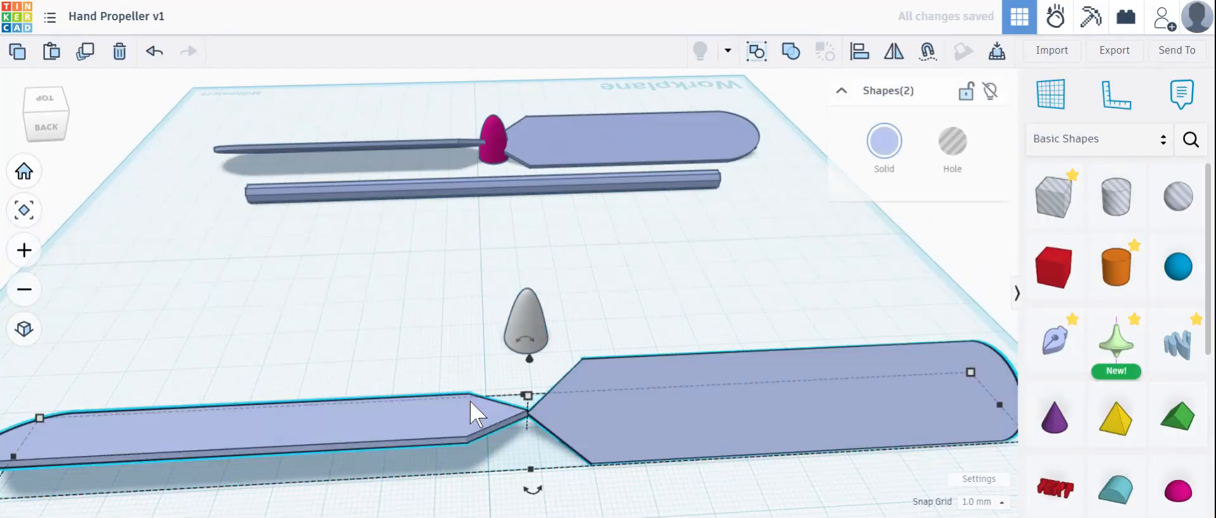
left_click(792, 59)
right_click_drag(698, 304, 412, 342)
left_click(884, 141)
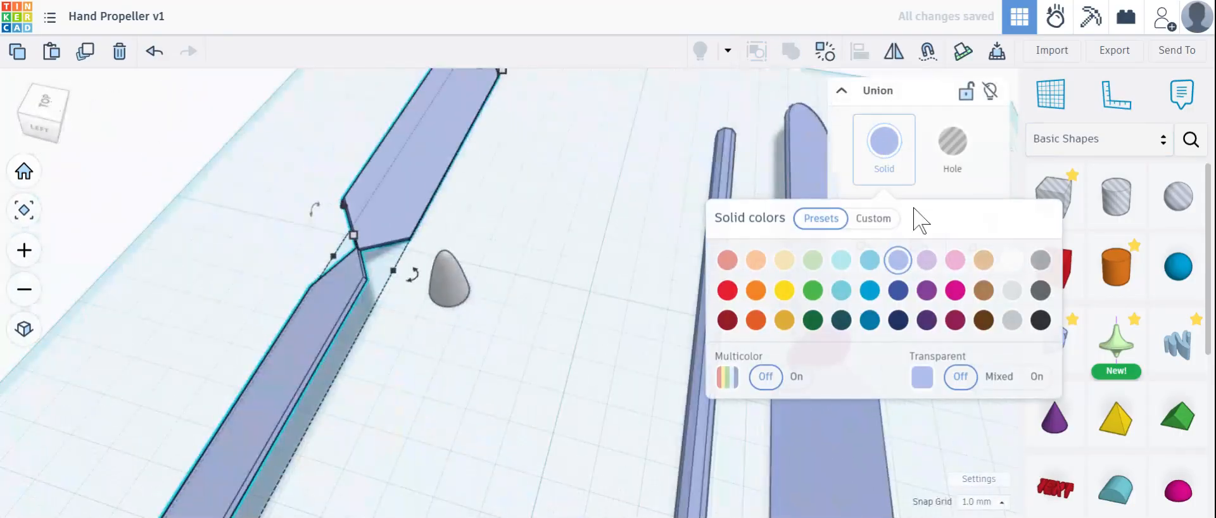
left_click(1011, 265)
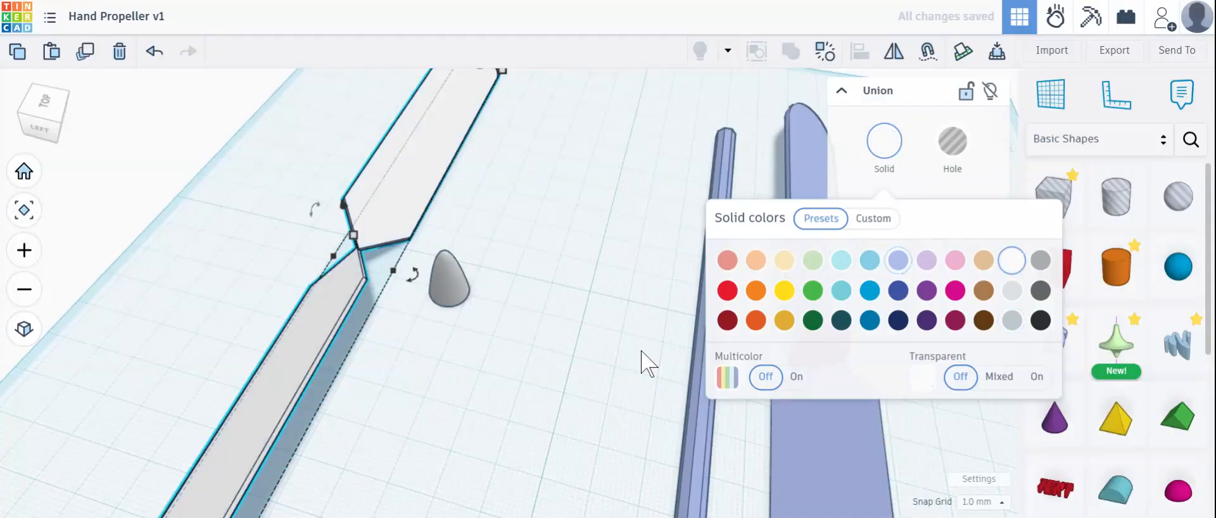
left_click(647, 360)
Step: Colour the grey paraboloid hub white
right_click_drag(581, 347, 477, 303)
left_click(466, 271)
left_click(893, 143)
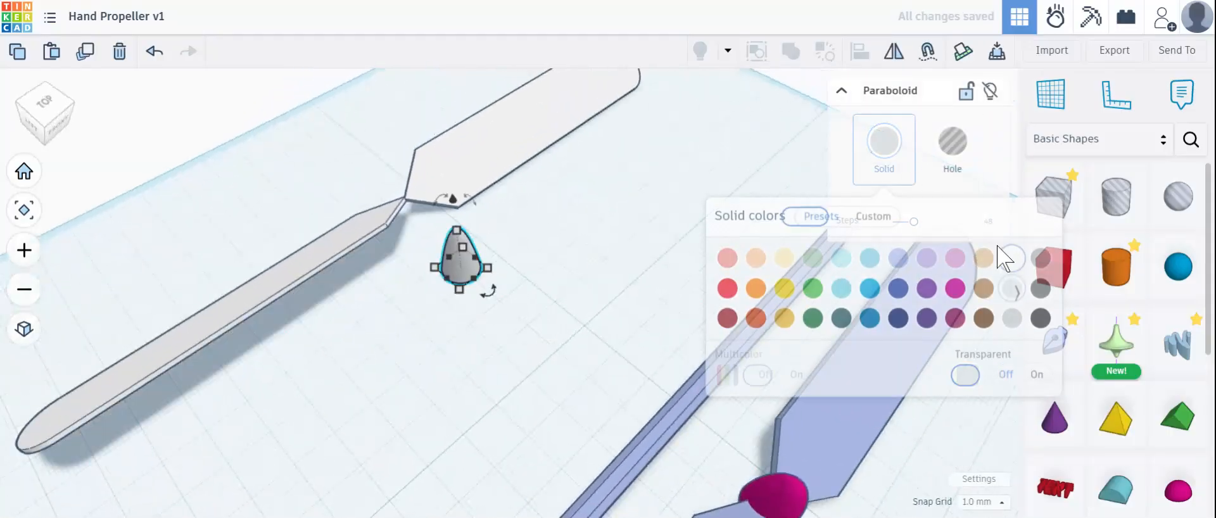
left_click(1011, 266)
left_click(618, 289)
right_click_drag(616, 282, 551, 241)
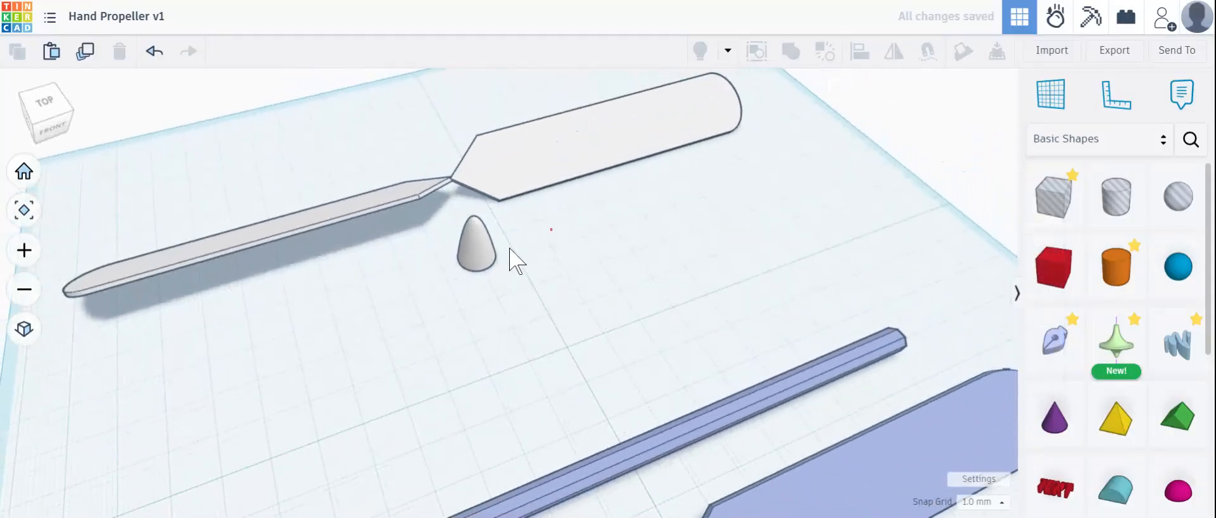
Step: Select the white hub and the blade union and align the hub with the middle of the blades
left_click(474, 247)
left_click_drag(539, 110, 378, 366)
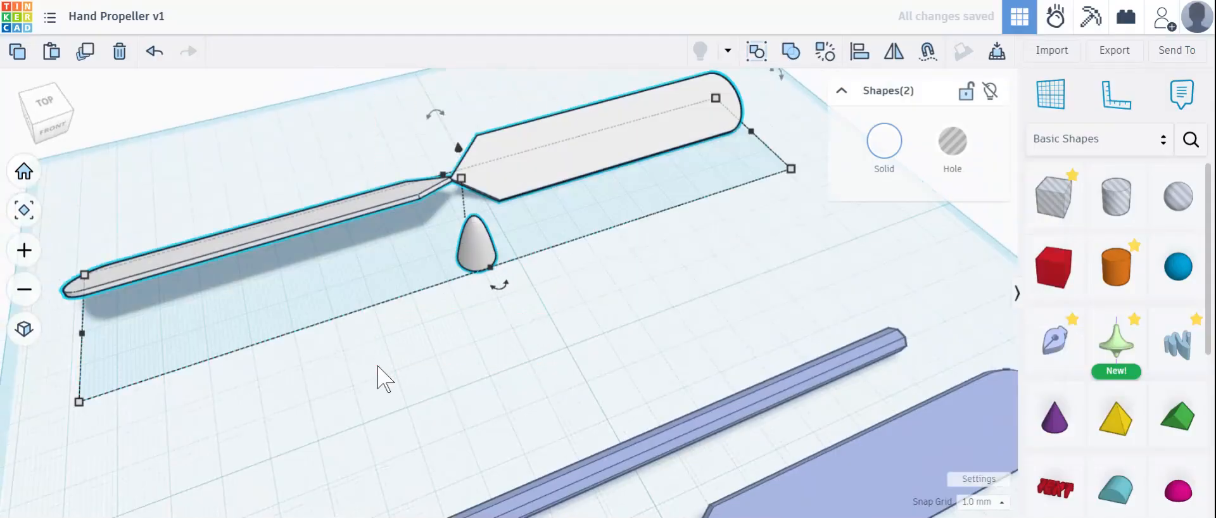
key("l")
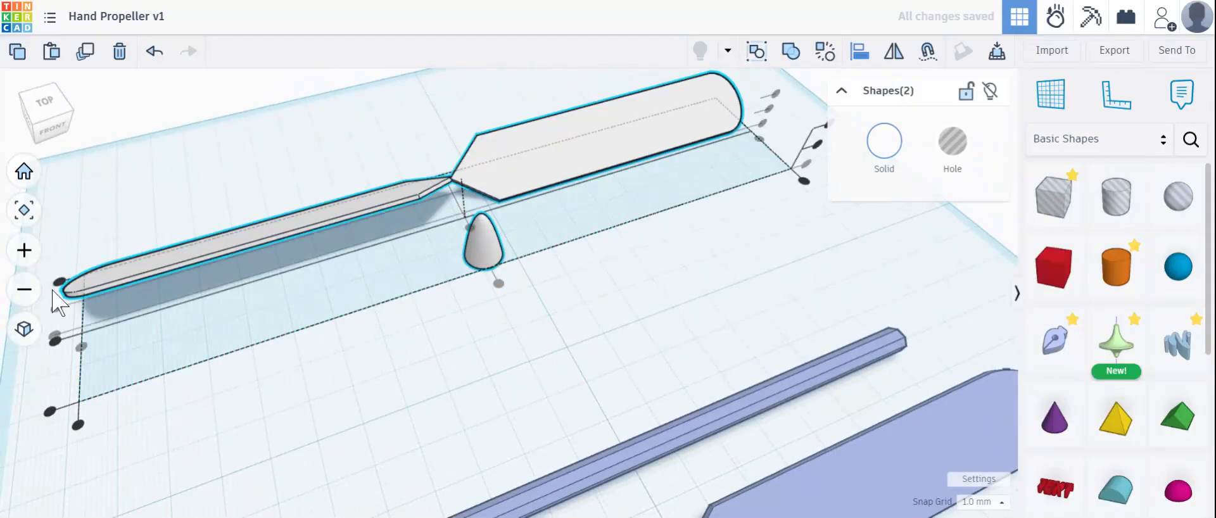
left_click(56, 342)
left_click(524, 348)
Step: Set the base of the white paraboloid hub to 15 mm by 15 mm
right_click_drag(524, 348, 467, 264)
left_click(485, 253)
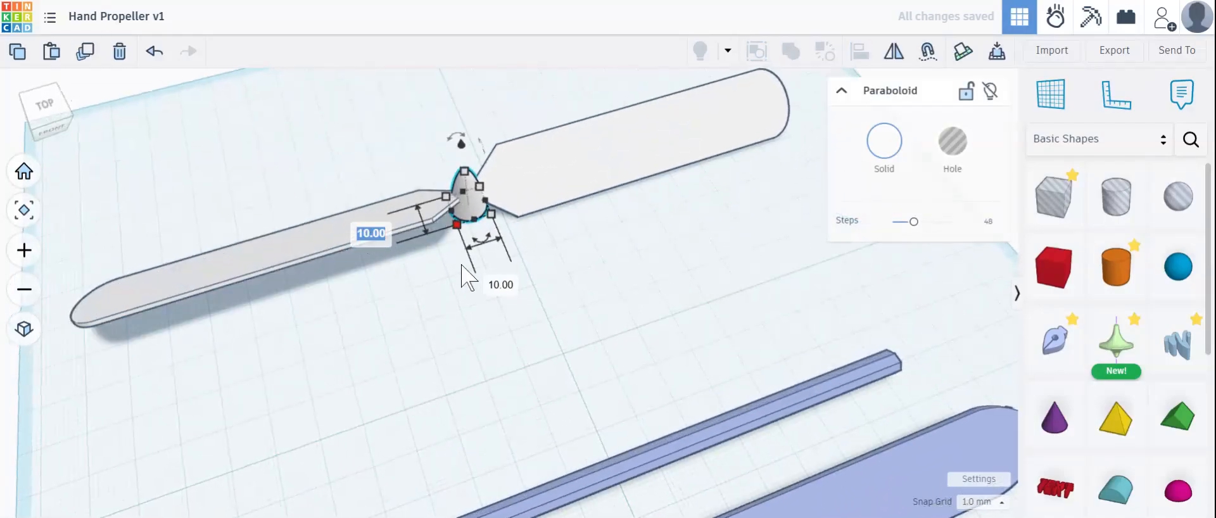
key("Tab")
type("145")
key("Return")
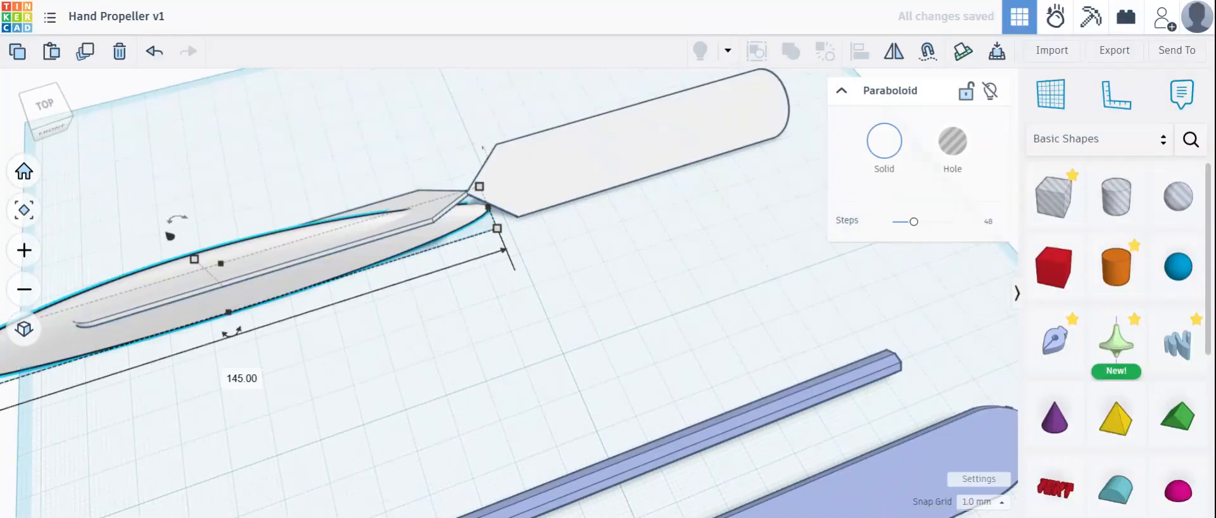
key("ctrl+z")
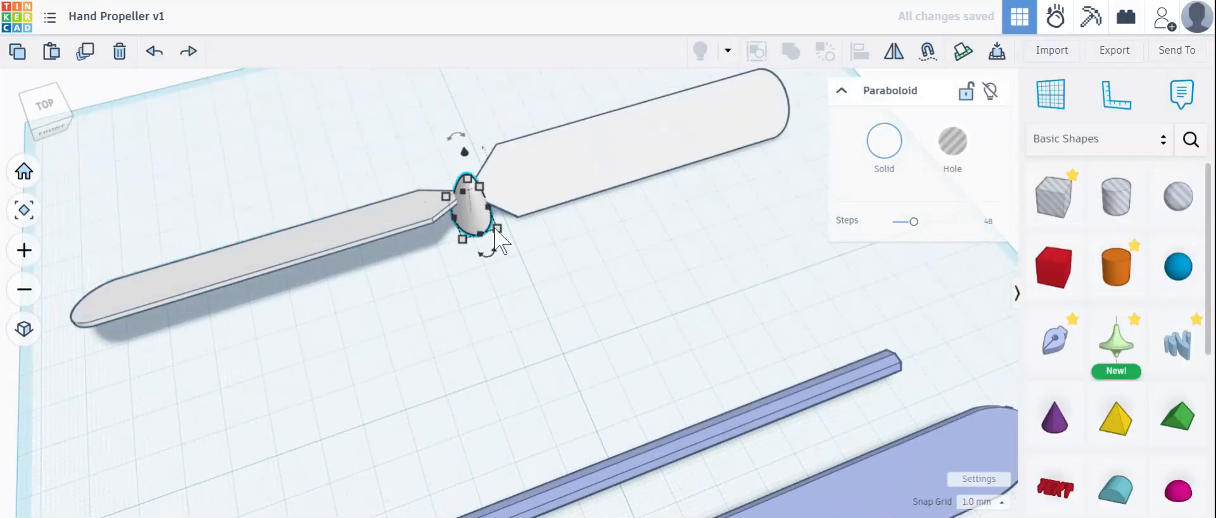
type("15")
key("Return")
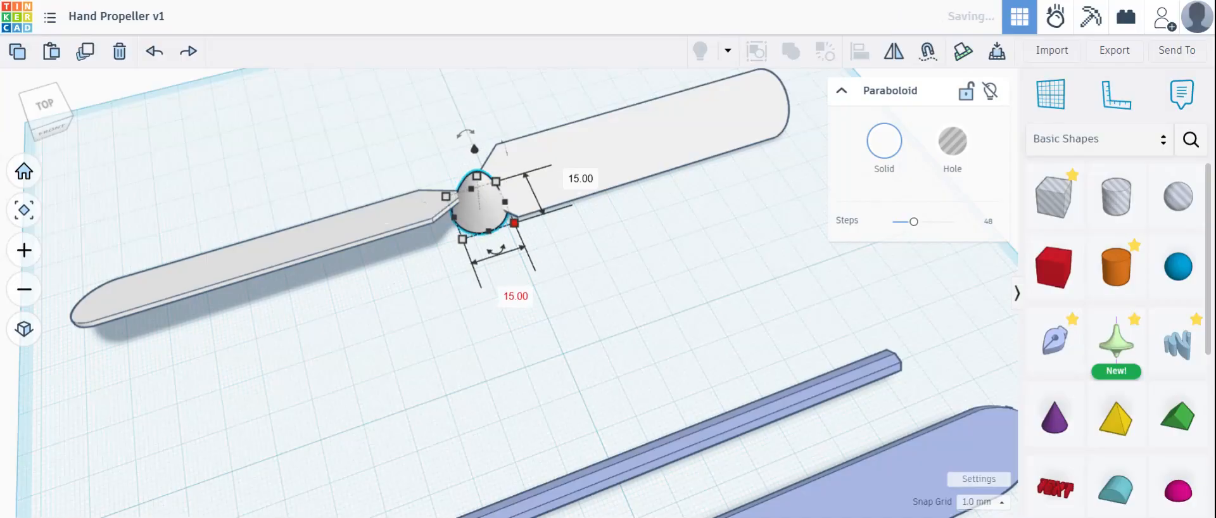
left_click(576, 331)
Step: Shift the enlarged hub by about 3 mm back between the blades and align it with the blade union's centre
left_click_drag(489, 230, 472, 218)
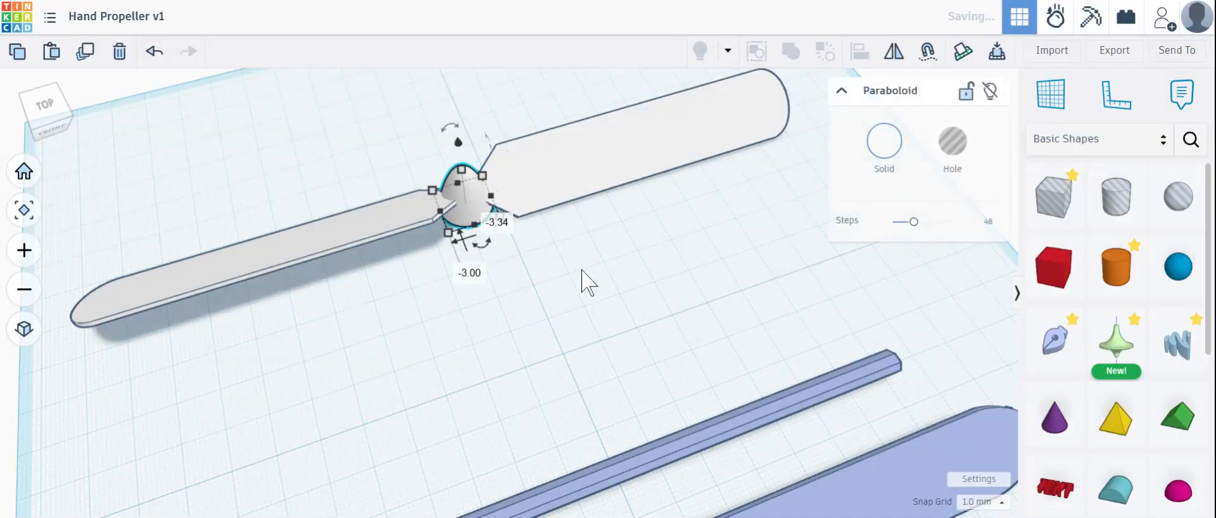
left_click(597, 285)
scroll(596, 288, "up", 2)
scroll(449, 254, "down", 2)
left_click_drag(293, 142, 547, 234)
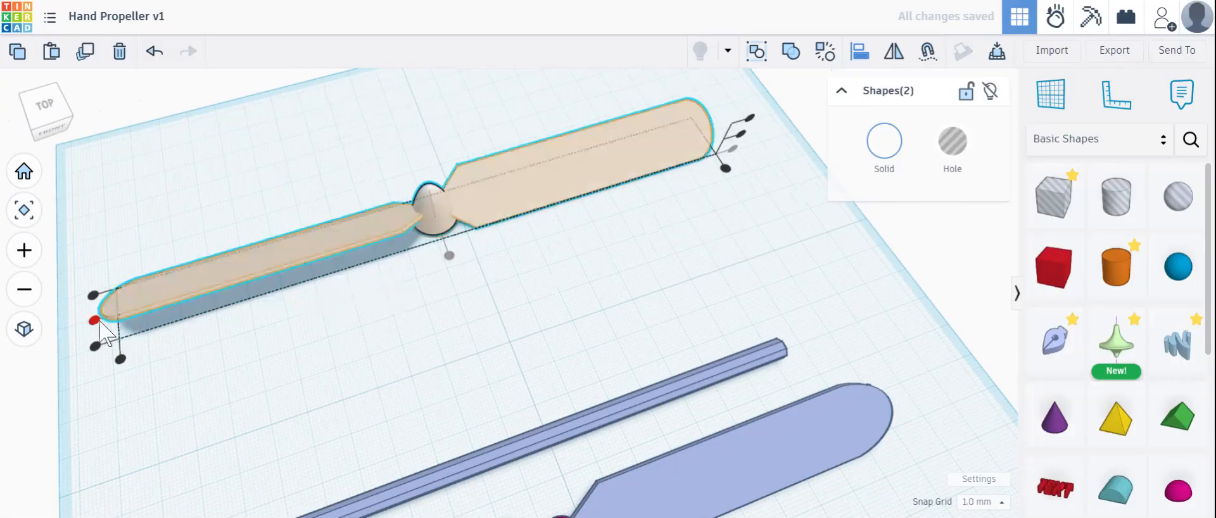
left_click(174, 339)
Step: Combine the white hub and the white blades into one union group
right_click_drag(482, 337, 435, 326)
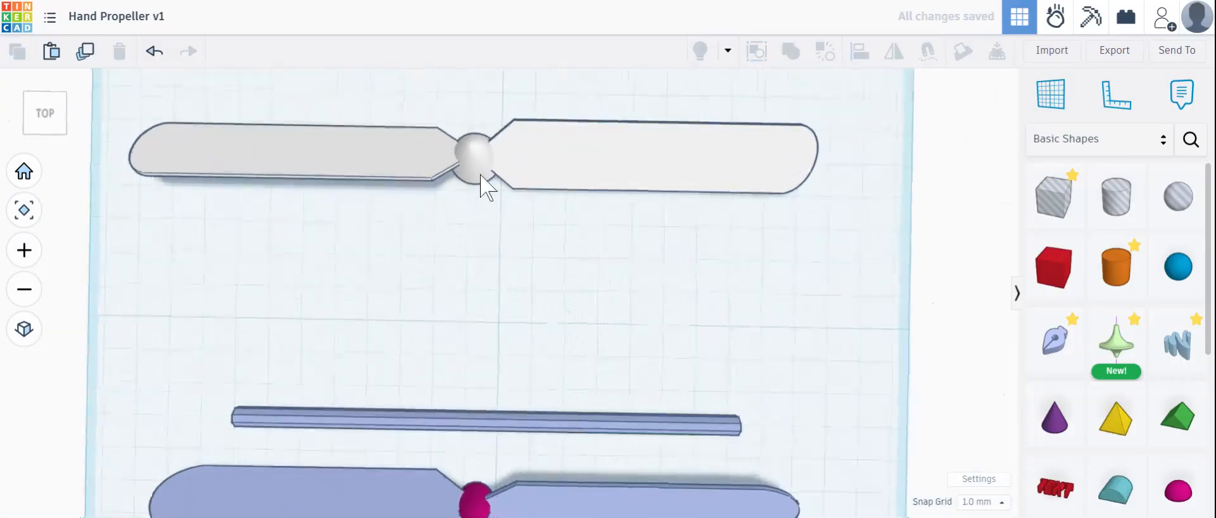
left_click(514, 167)
key("f")
right_click_drag(343, 195, 549, 258)
left_click(50, 114)
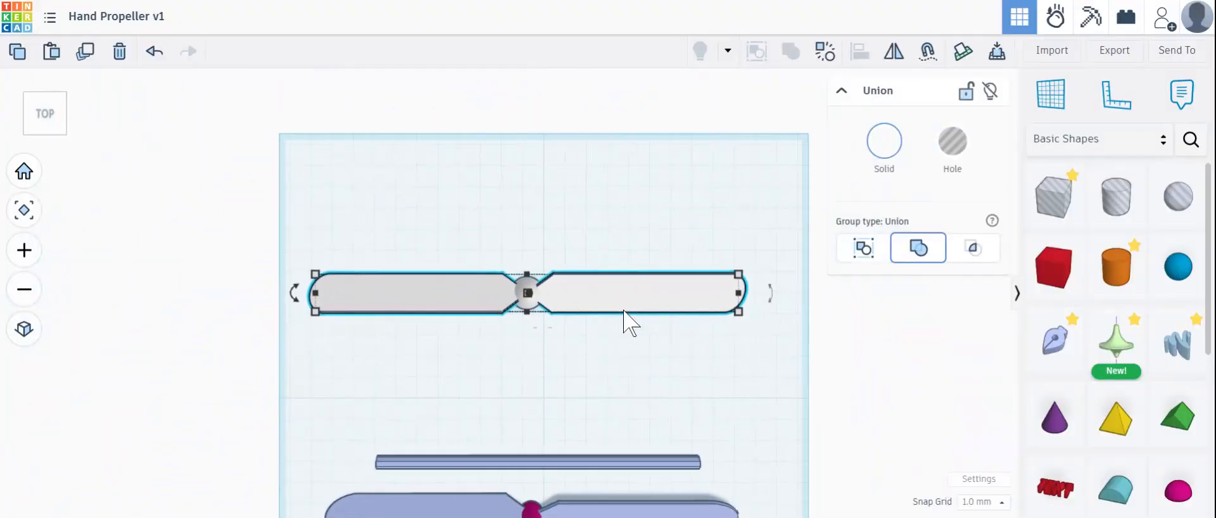
left_click(411, 216)
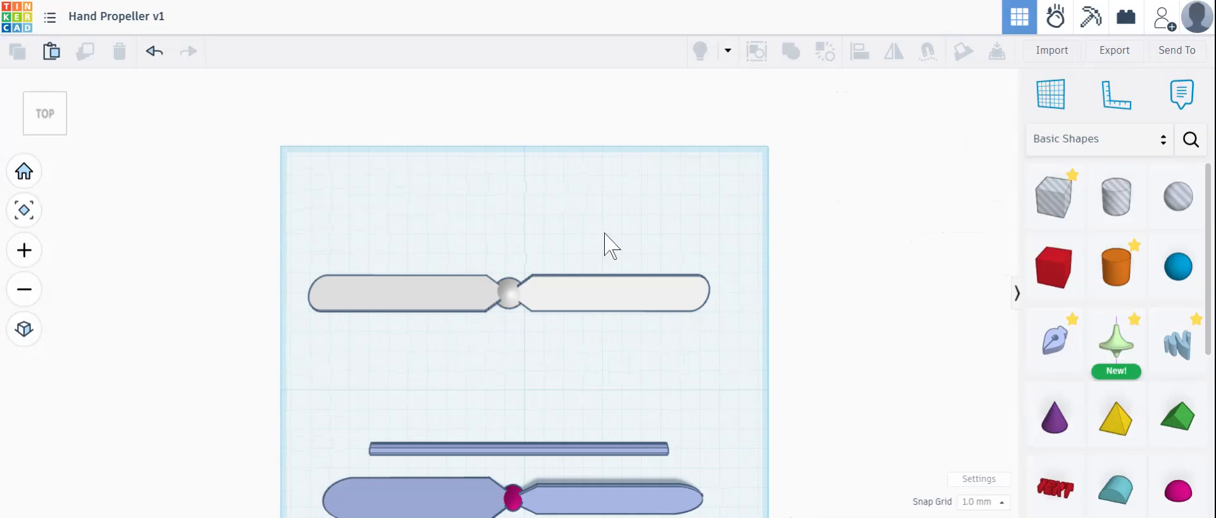
scroll(492, 344, "up", 5)
right_click_drag(563, 335, 611, 349)
left_click(490, 333)
left_click(571, 316, "shift")
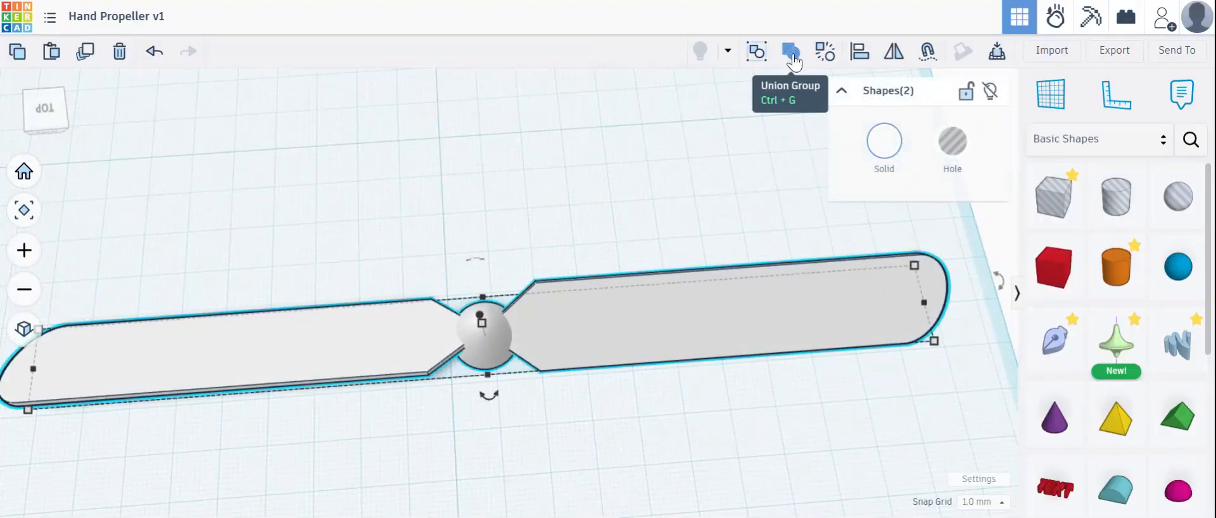
left_click(791, 53)
Step: Add a basic polygon shape to the workplane between the white propeller and the existing rod
right_click_drag(624, 201, 505, 125)
left_click(494, 115)
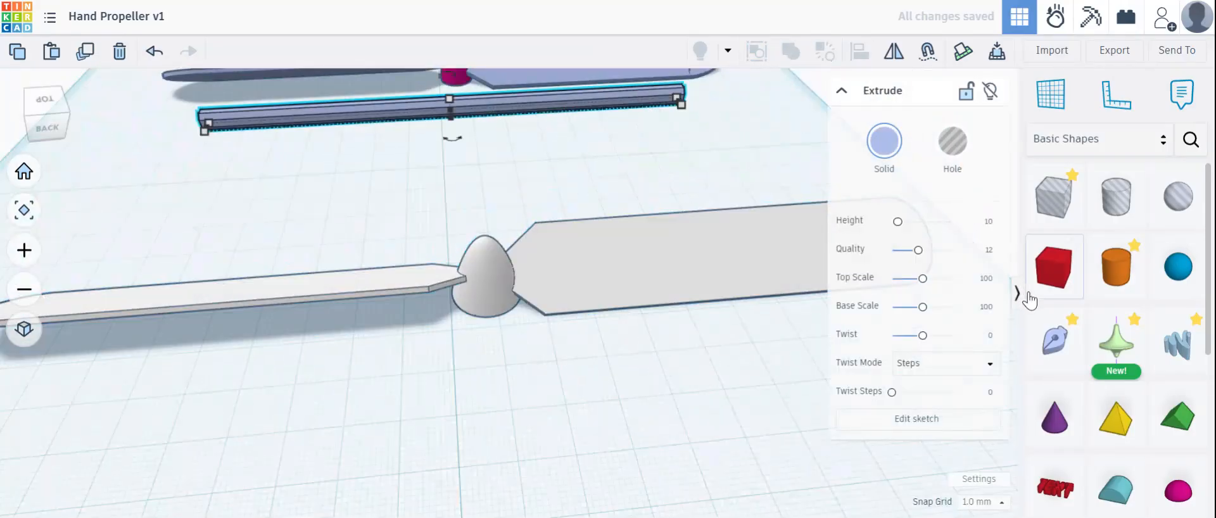
scroll(1134, 309, "down", 5)
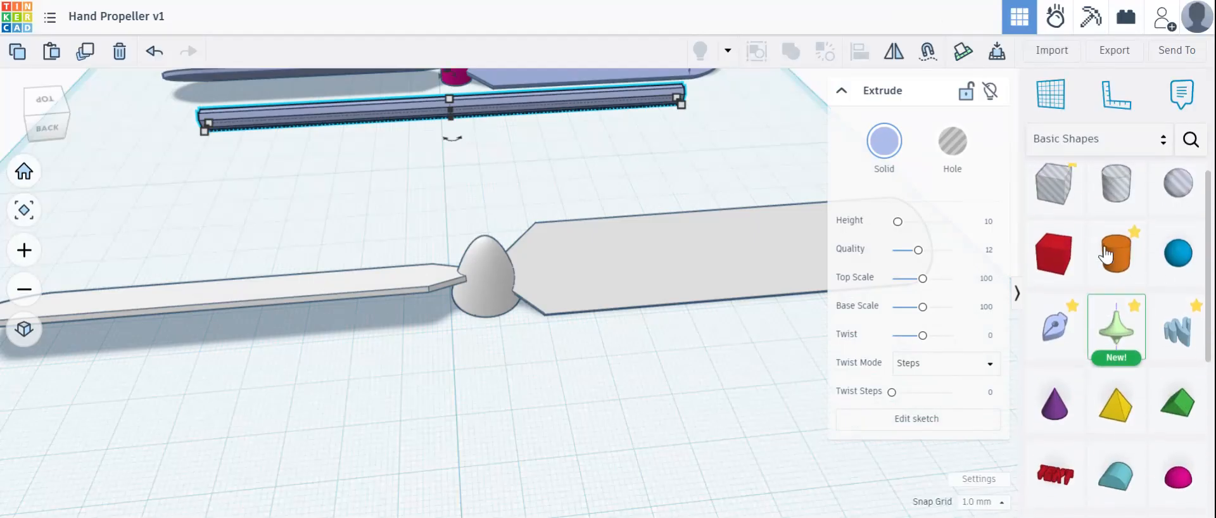
scroll(1122, 342, "up", 5)
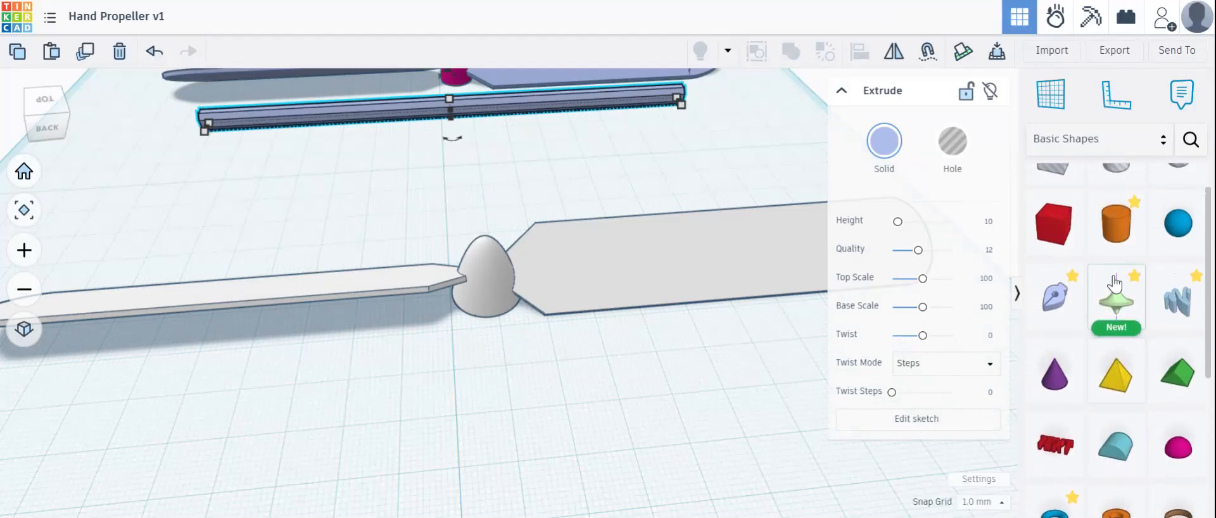
scroll(1122, 255, "down", 5)
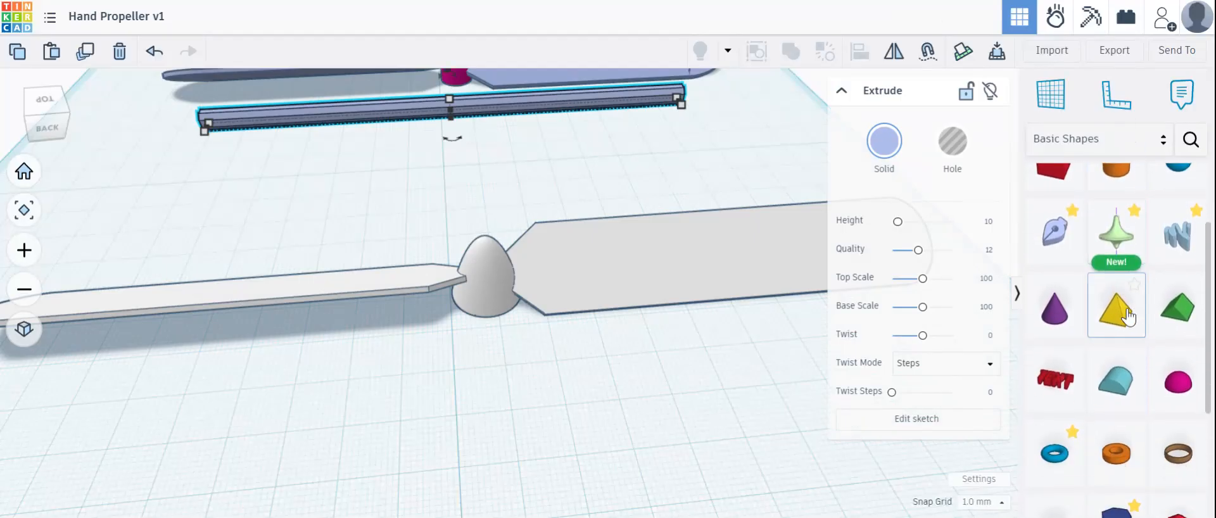
left_click_drag(1121, 334, 408, 212)
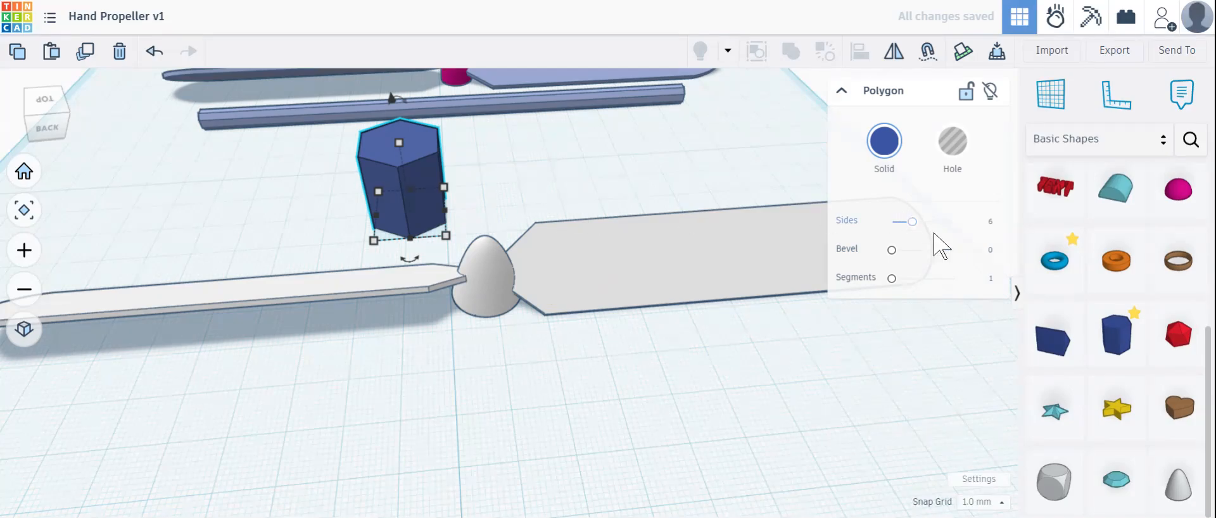
Step: Set the polygon's number of sides to 8, matching the end face of the existing rod
right_click_drag(681, 179, 236, 250)
left_click(209, 240)
key("f")
right_click_drag(399, 355, 499, 381)
scroll(543, 401, "up", 6)
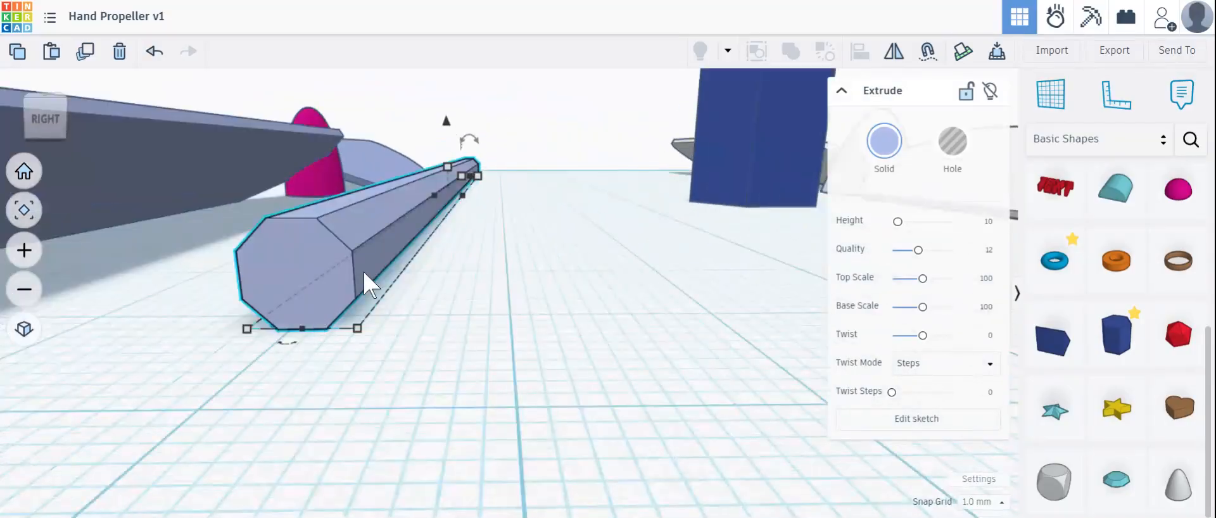
right_click_drag(585, 284, 543, 342)
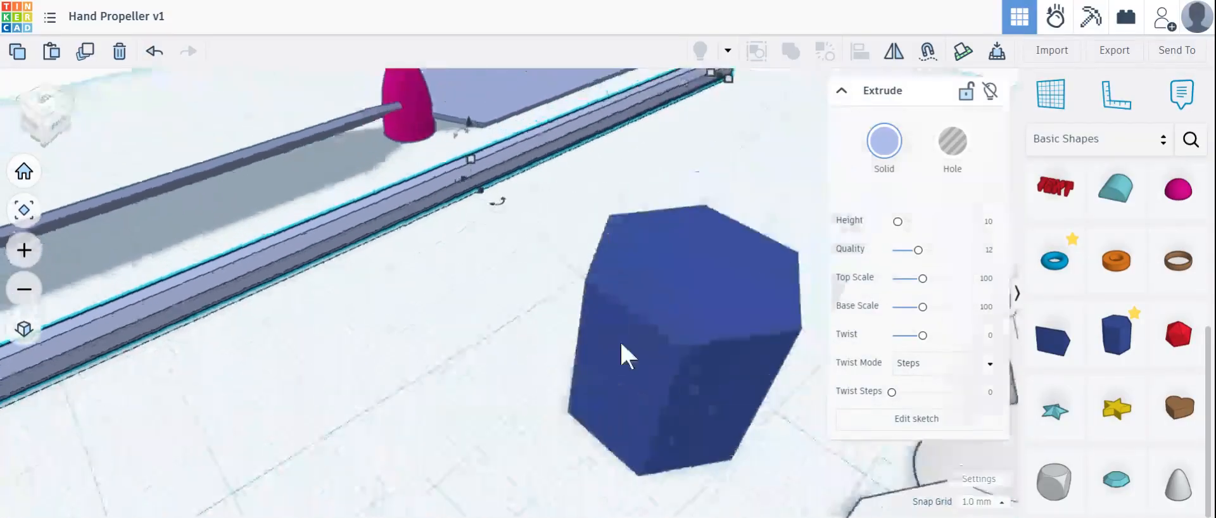
left_click(620, 340)
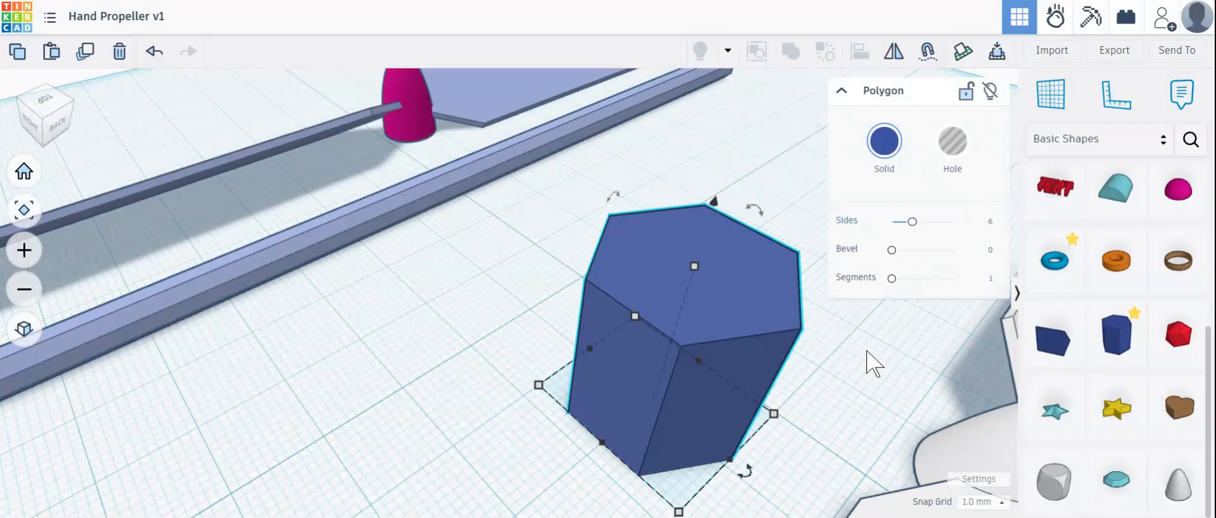
scroll(867, 351, "down", 5)
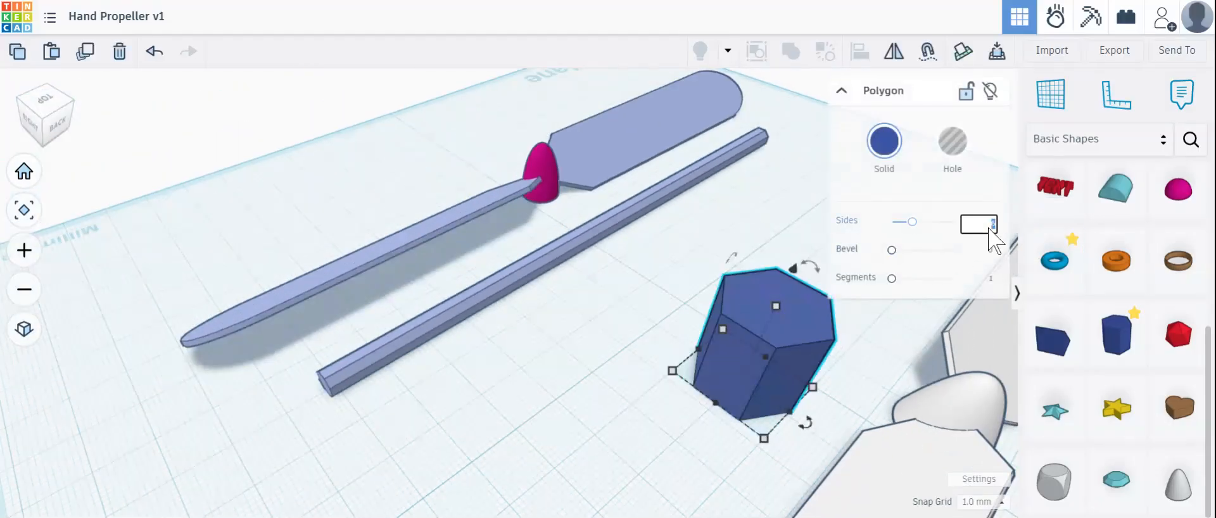
type("8")
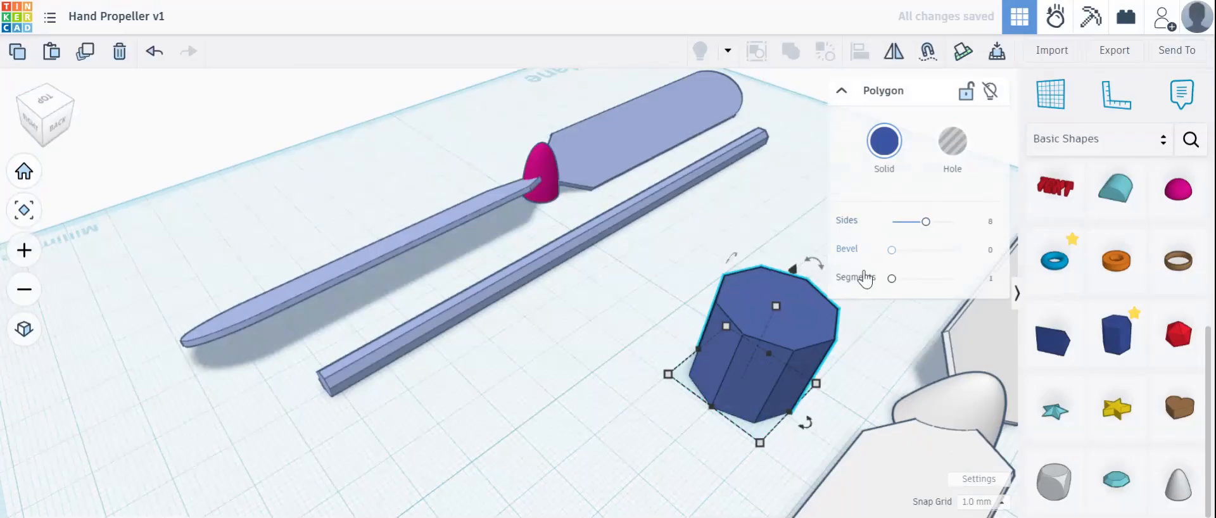
Step: Rotate the eight-sided polygon about its vertical axis so its flat faces line up with the workplane grid
left_click(682, 367)
right_click_drag(682, 367, 612, 469)
left_click(612, 469)
key("f")
right_click_drag(535, 436, 603, 317)
left_click_drag(529, 484, 600, 483)
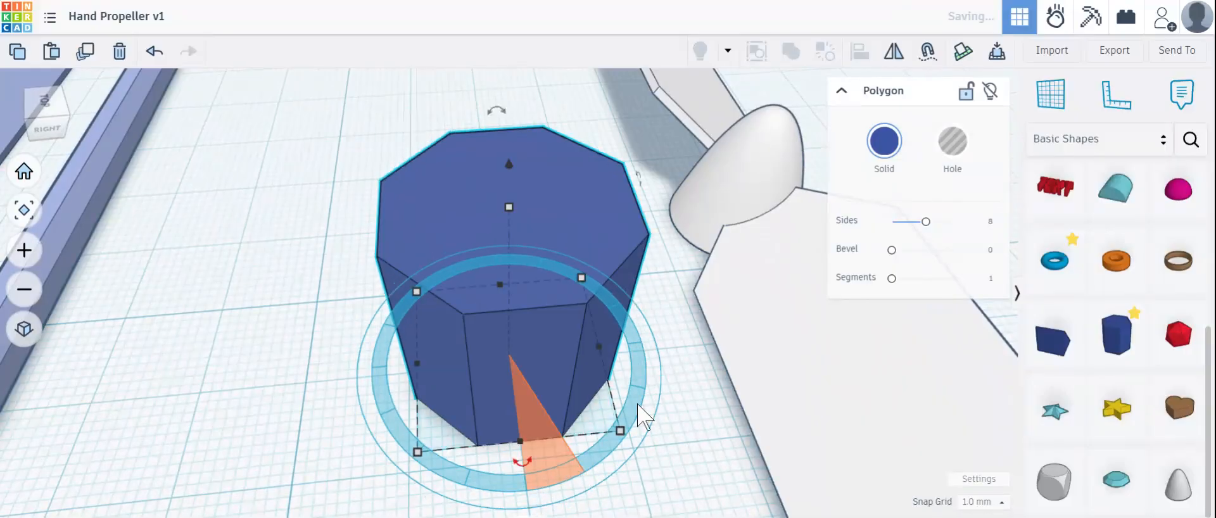
Step: Examine the white hub and the original propeller's magenta hub from several angles
scroll(608, 456, "down", 3)
left_click(517, 188)
right_click_drag(544, 253, 609, 235)
scroll(562, 236, "up", 8)
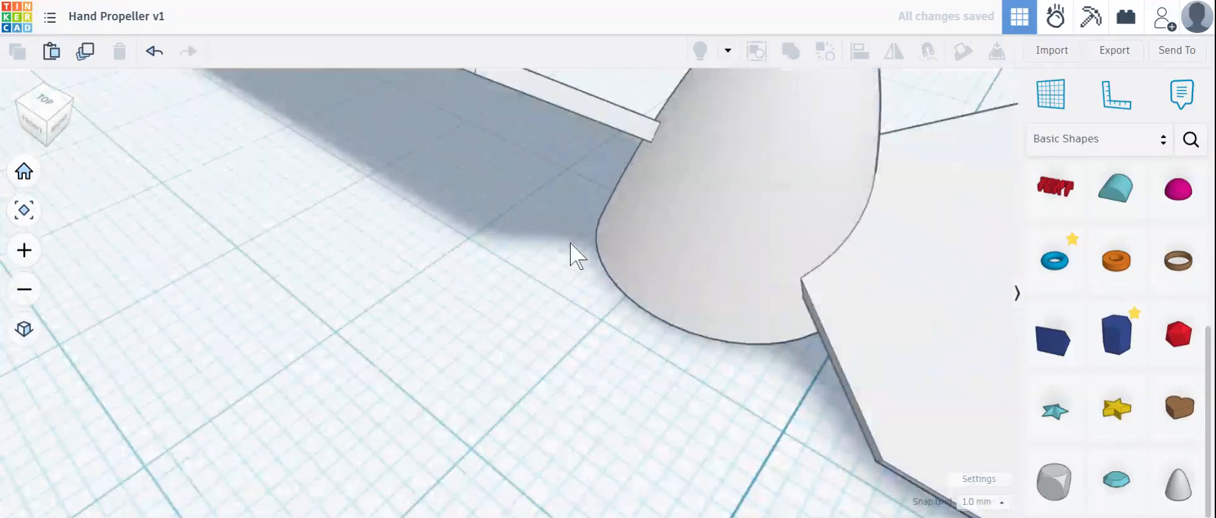
scroll(624, 236, "down", 3)
left_click(624, 237)
right_click_drag(524, 272, 268, 108)
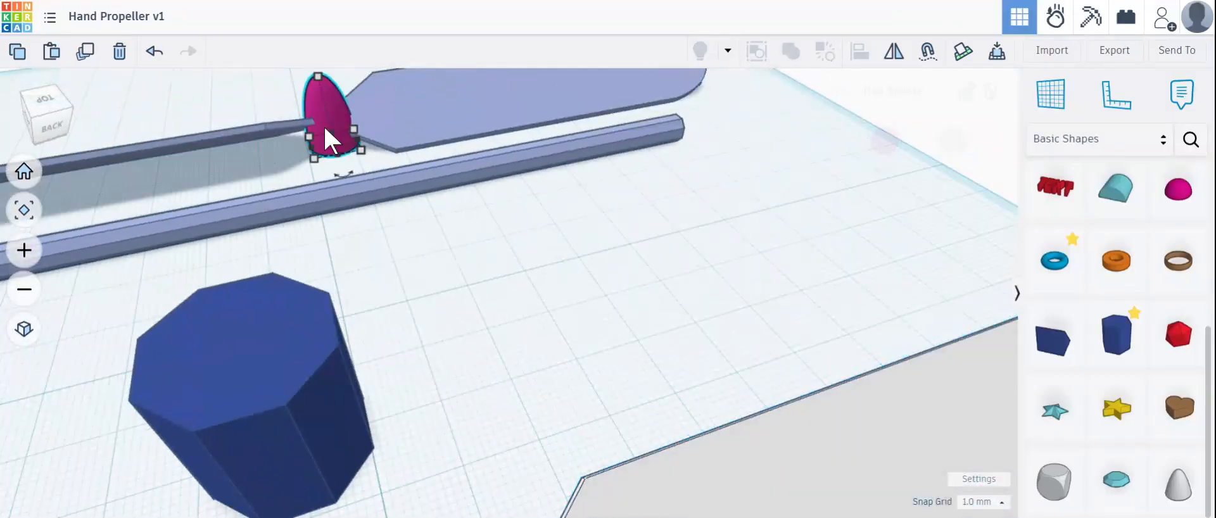
left_click(321, 122)
key("f")
right_click_drag(496, 308, 769, 308)
scroll(770, 309, "down", 5)
left_click(963, 410)
key("f")
Step: Reposition the eight-sided polygon close to the white hub and scale it down uniformly to 8.48 mm across
left_click(673, 185)
left_click(529, 294)
right_click_drag(485, 339, 479, 448)
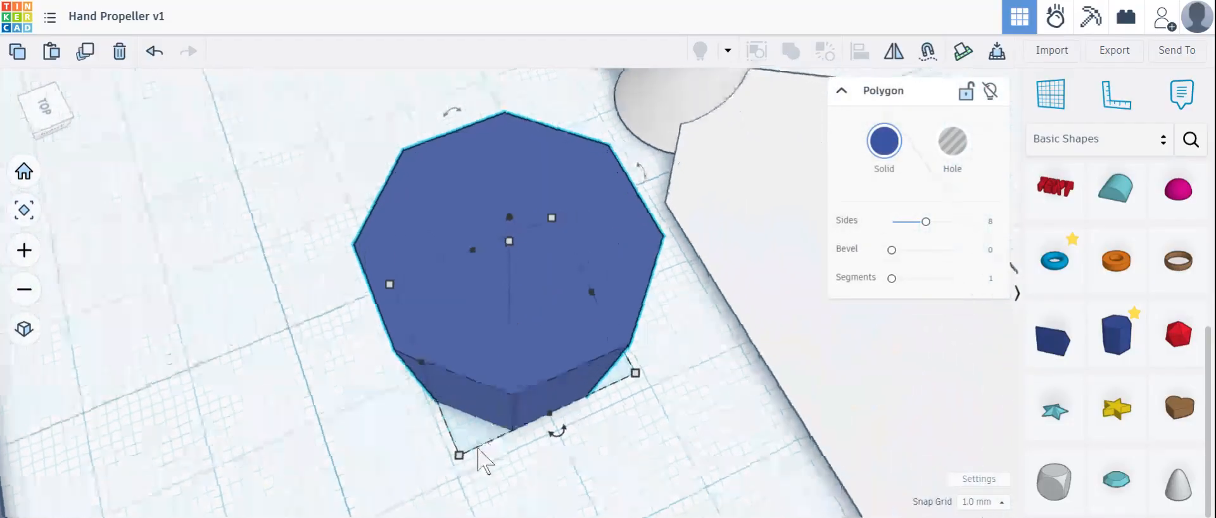
left_click_drag(491, 353, 481, 248)
right_click_drag(494, 288, 584, 355)
scroll(593, 288, "down", 3)
scroll(564, 310, "up", 4)
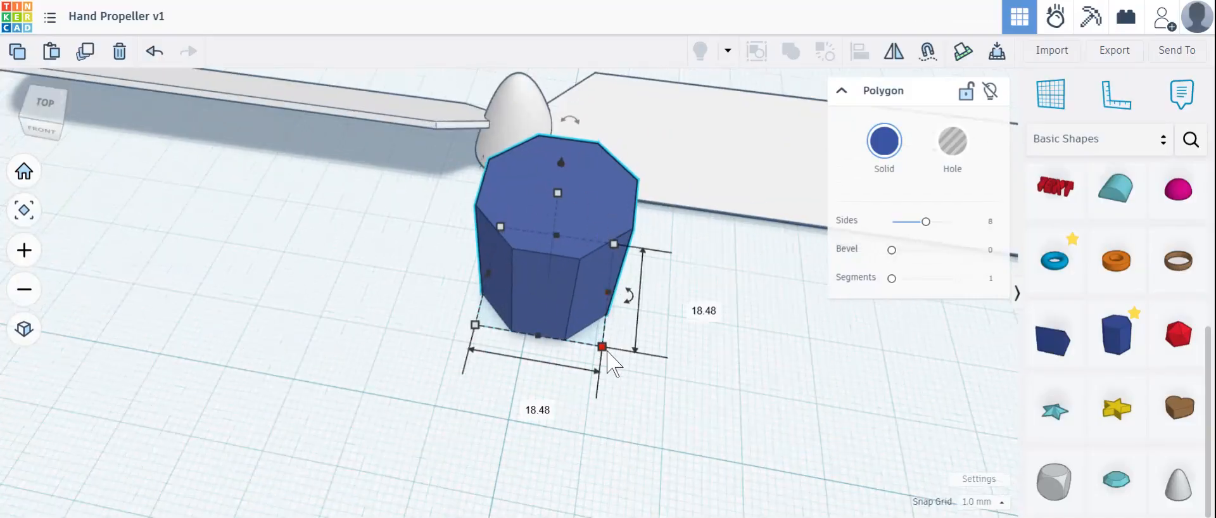
left_click_drag(602, 347, 510, 285)
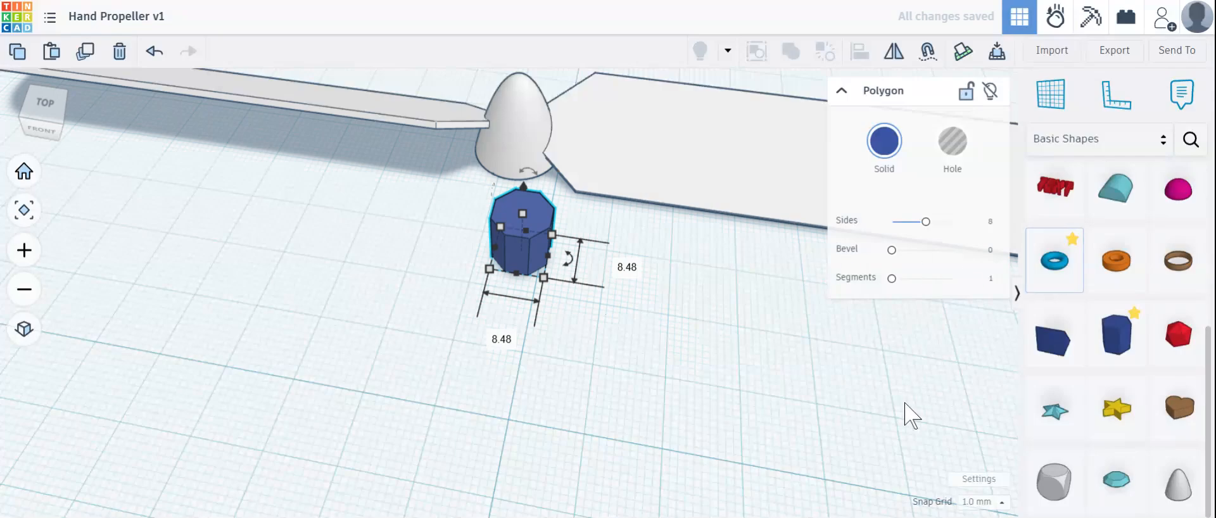
left_click_drag(1116, 336, 362, 352)
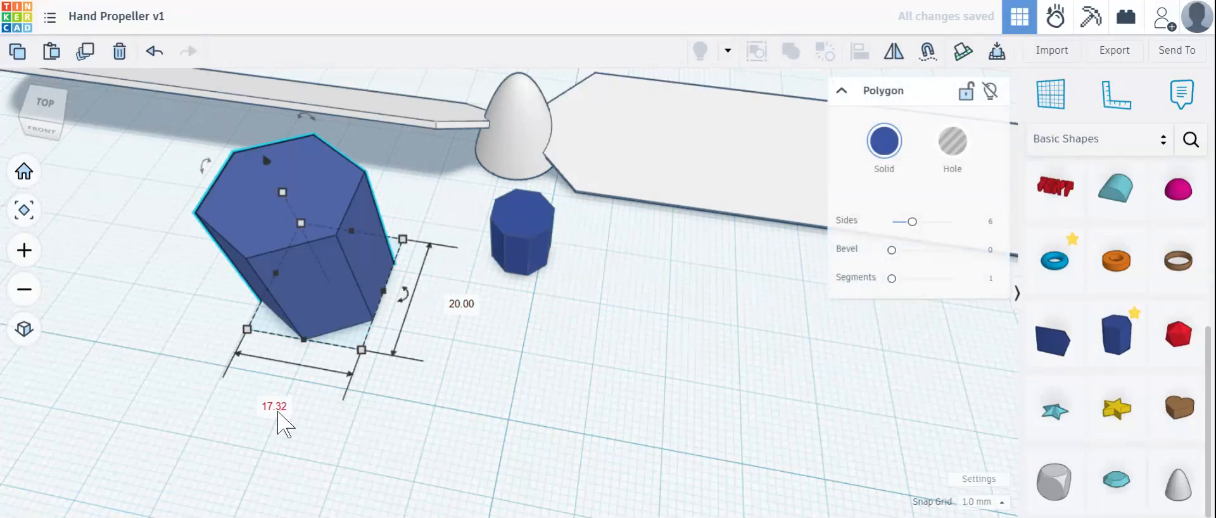
left_click_drag(403, 294, 428, 218)
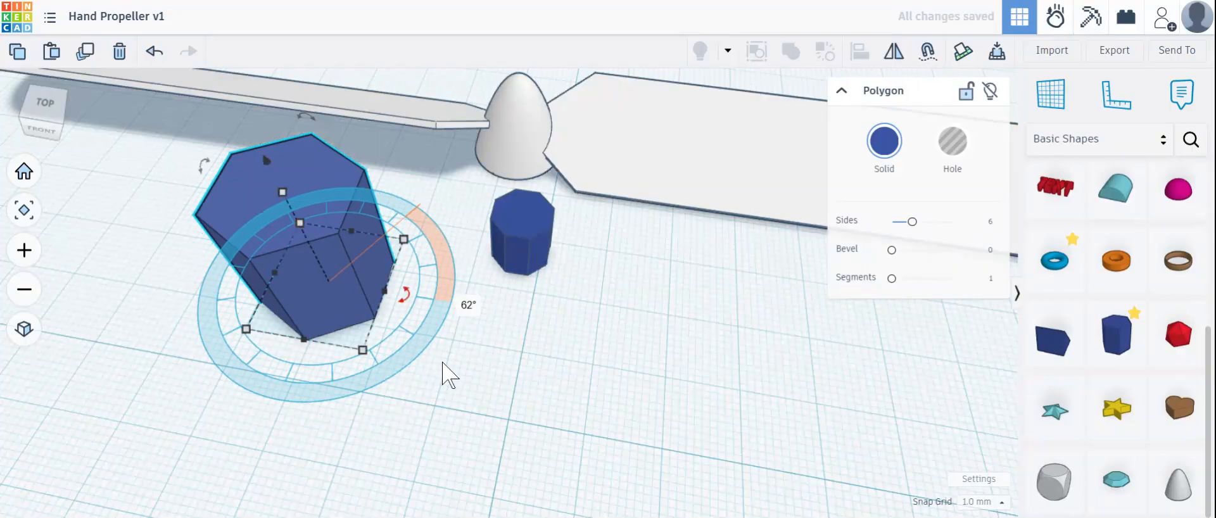
left_click(467, 426)
left_click(347, 300)
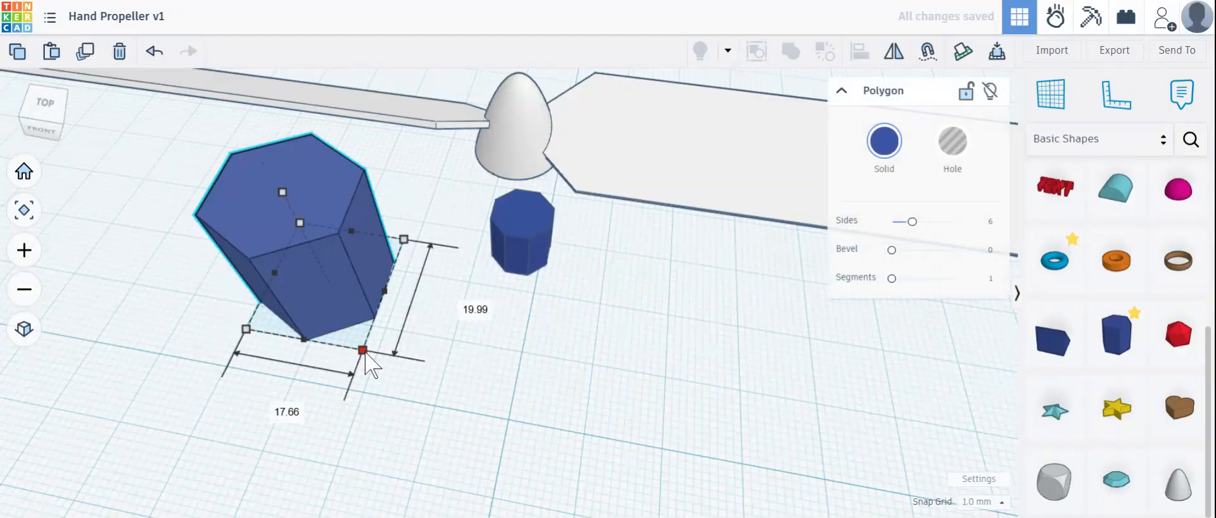
left_click_drag(367, 360, 368, 361, "shift")
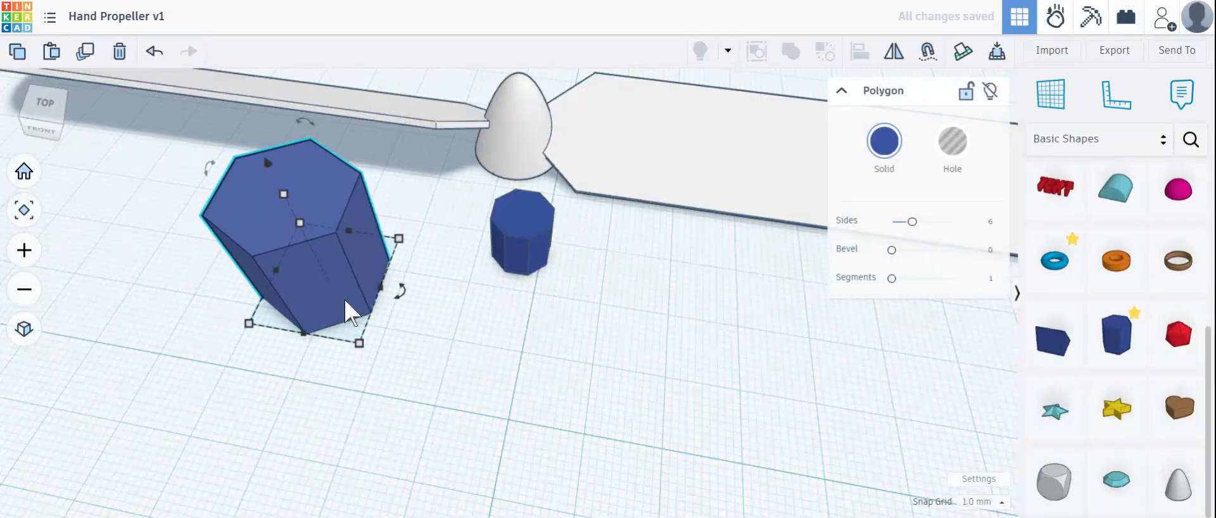
key("Delete")
Step: Set the eight-sided polygon's width and depth to 10 mm
left_click(538, 253)
scroll(543, 263, "up", 5)
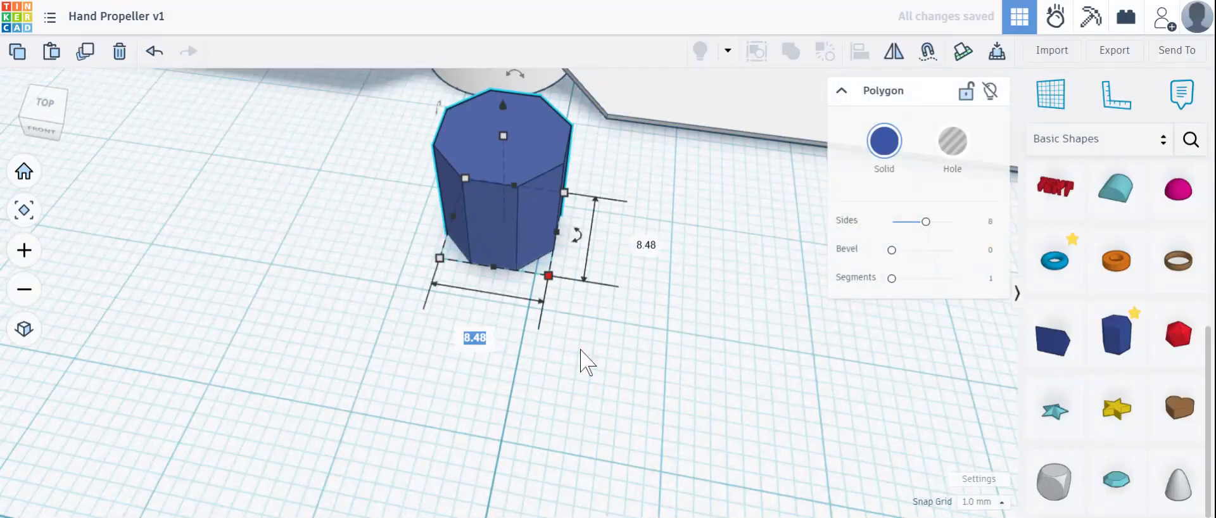
scroll(582, 361, "down", 5)
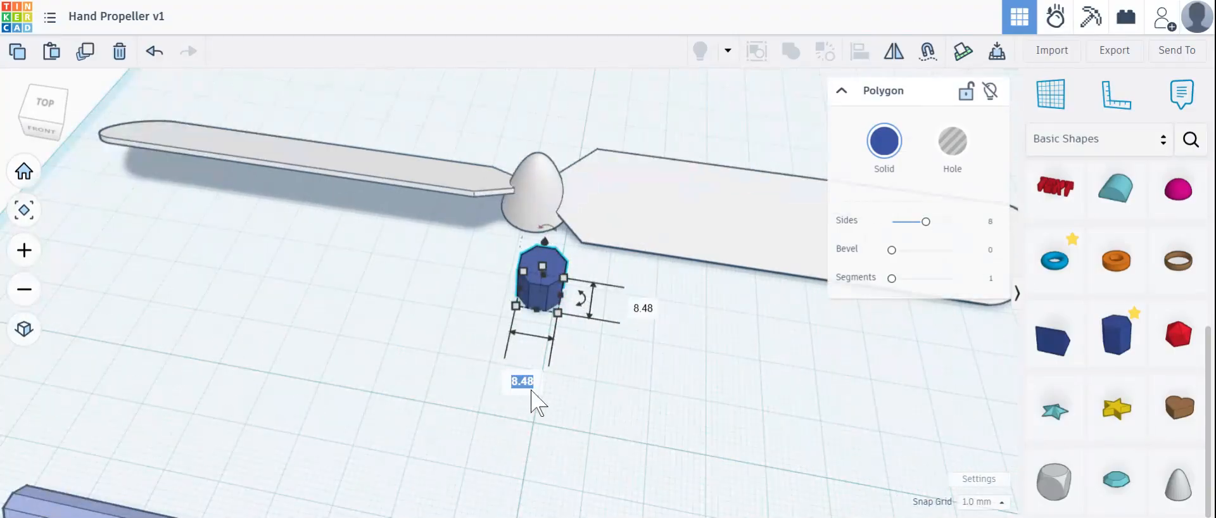
type("0")
key("Tab")
key("Tab")
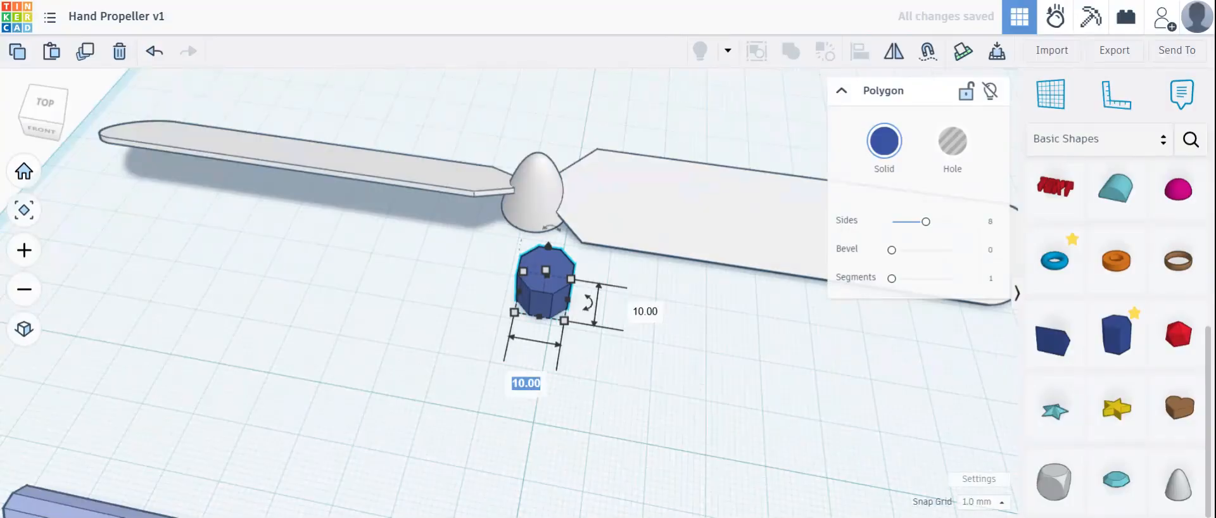
Step: Set the eight-sided polygon's width and depth to 8 mm
type("8")
key("Tab")
type("8")
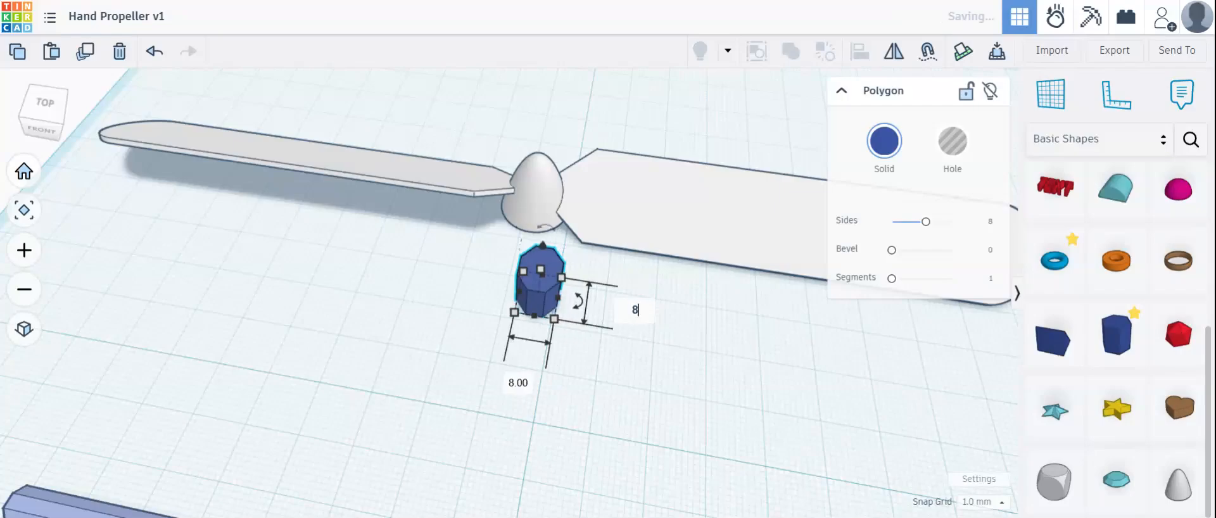
key("Return")
Step: Move the eight-sided polygon by 8.52 mm and 7.48 mm so it sits directly in front of the white hub
right_click_drag(644, 431, 581, 376)
left_click_drag(537, 292, 493, 329)
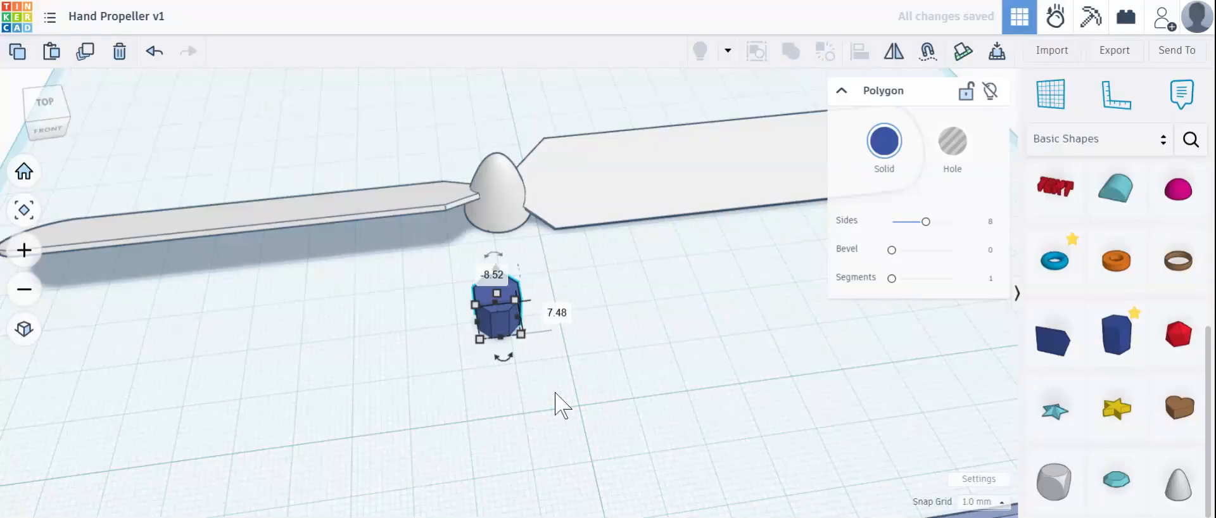
right_click_drag(555, 394, 554, 307)
Step: Set the eight-sided polygon's height to 6 mm and turn it into a hole
left_click(507, 174)
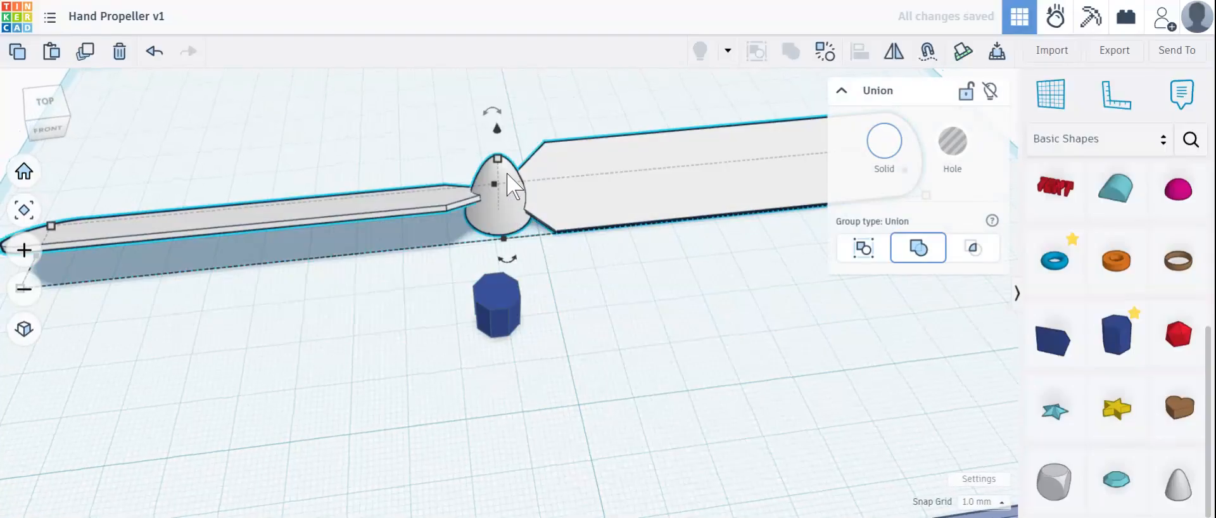
left_click(506, 317)
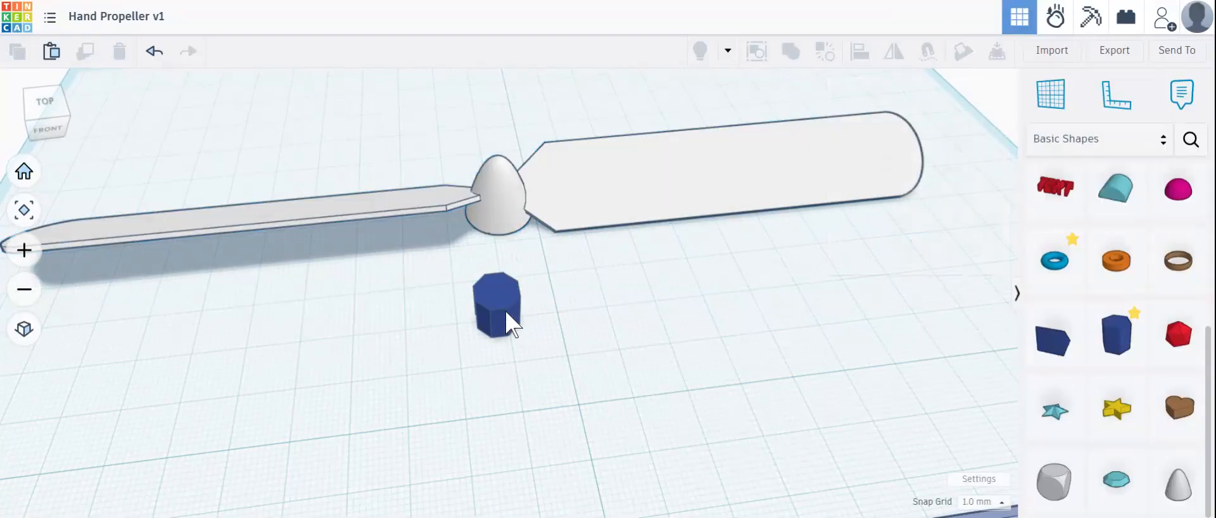
left_click(568, 307)
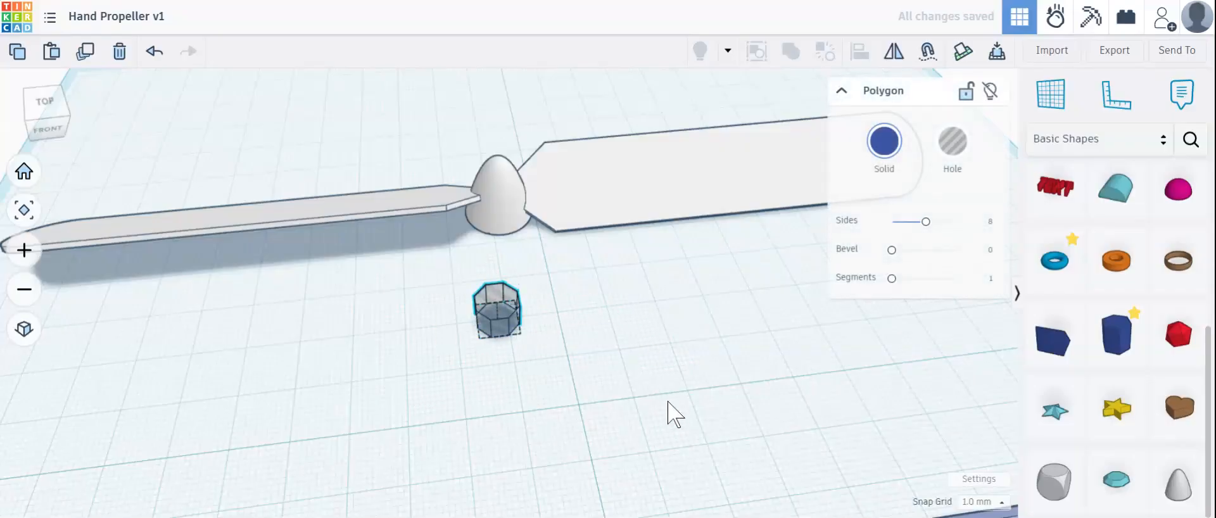
right_click_drag(668, 401, 657, 374)
left_click(565, 204, "shift")
left_click(523, 442)
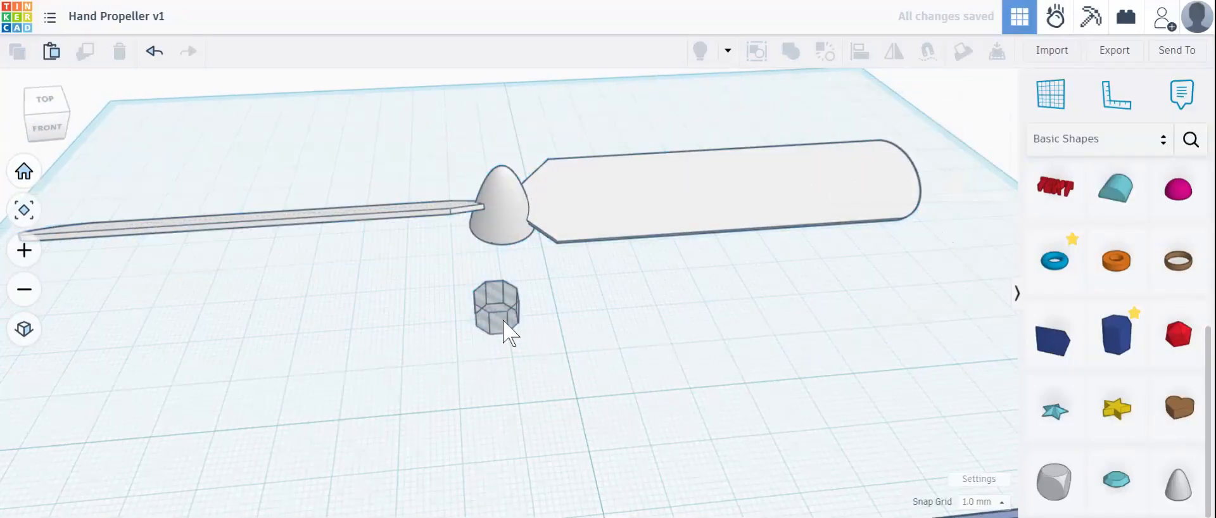
Step: Duplicate the eight-sided hole beside the wide blade and make the copy a solid
left_click(506, 320)
left_click_drag(505, 329, 817, 260, "alt")
left_click(896, 147)
left_click(586, 372)
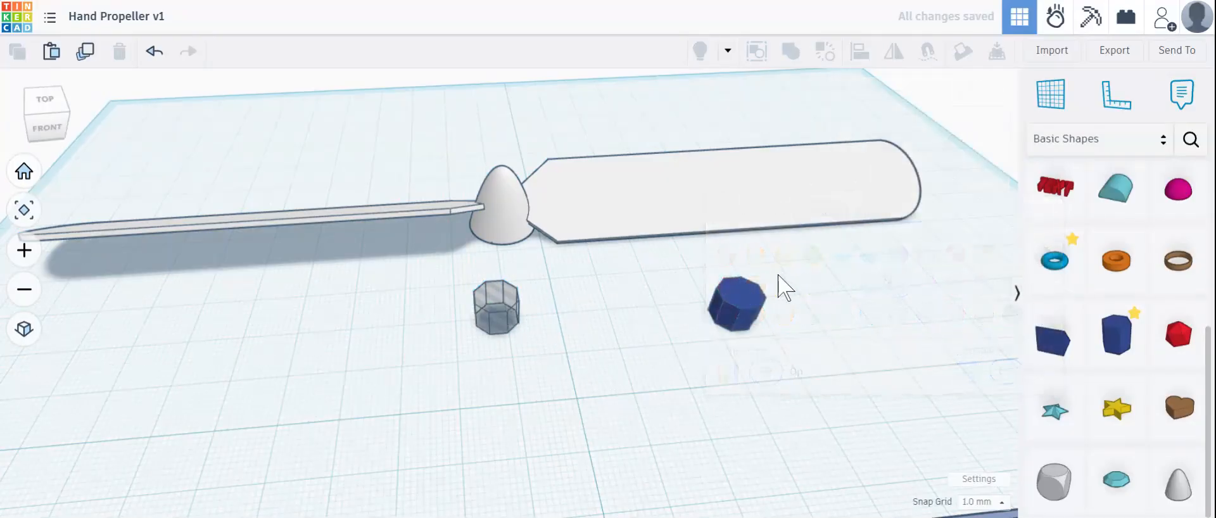
Step: Align the eight-sided hole with the white propeller on both horizontal centre lines so it sits inside the hub
left_click_drag(502, 260, 424, 421)
right_click_drag(491, 374, 706, 392)
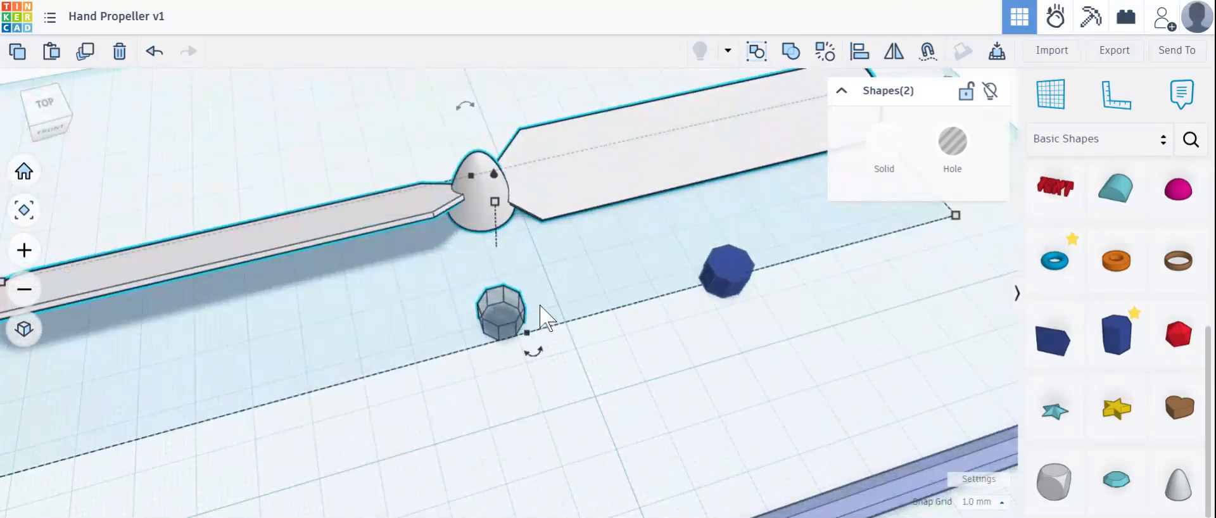
key("l")
left_click(538, 356)
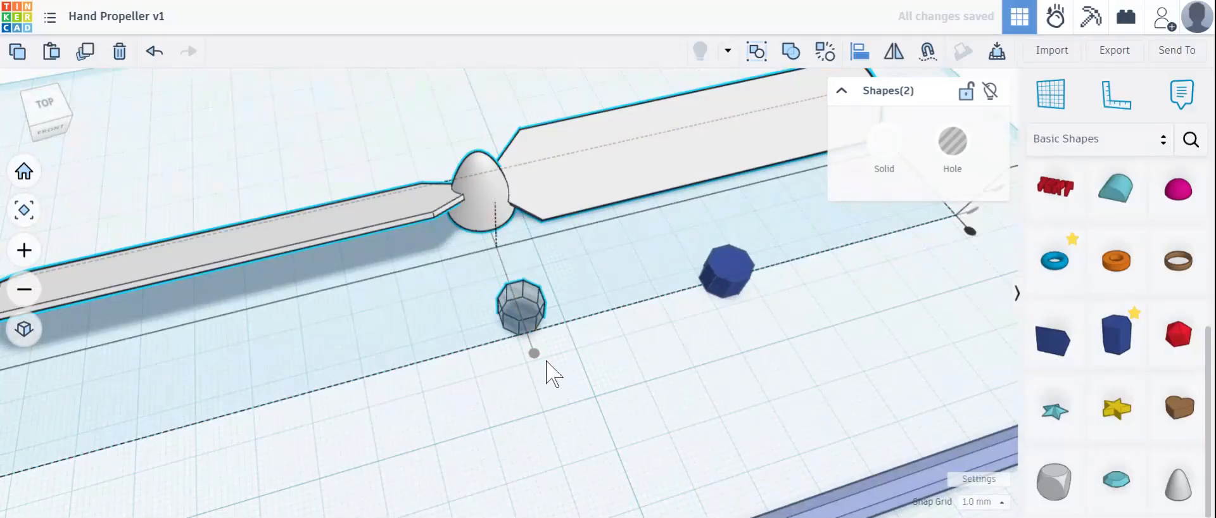
right_click_drag(547, 363, 182, 213)
left_click(89, 179)
right_click_drag(377, 380, 547, 179)
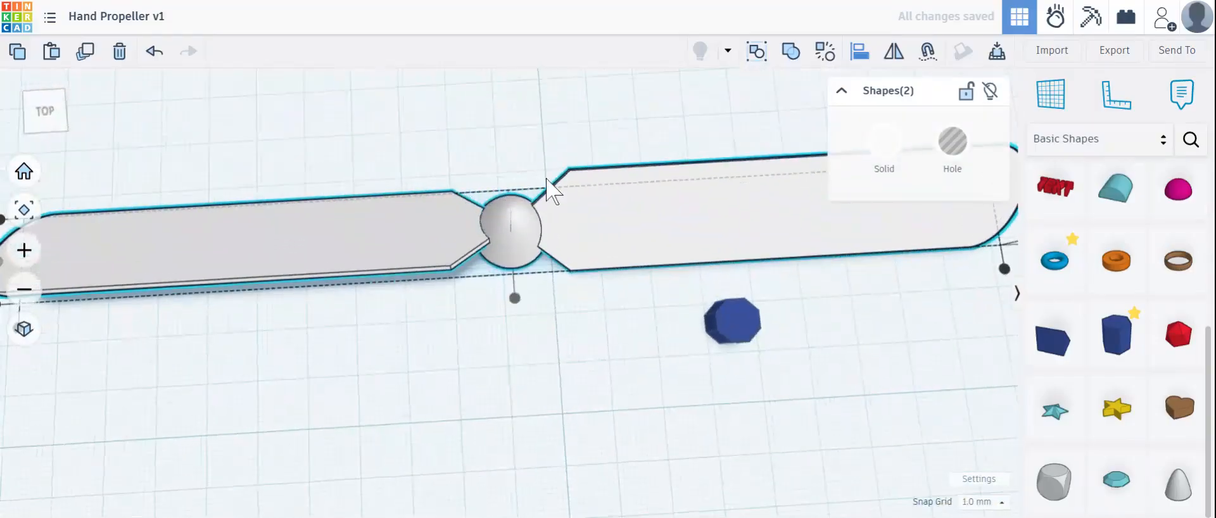
Step: Combine the white propeller and the hole into one union group to cut an eight-sided socket in the hub's underside
left_click(789, 54)
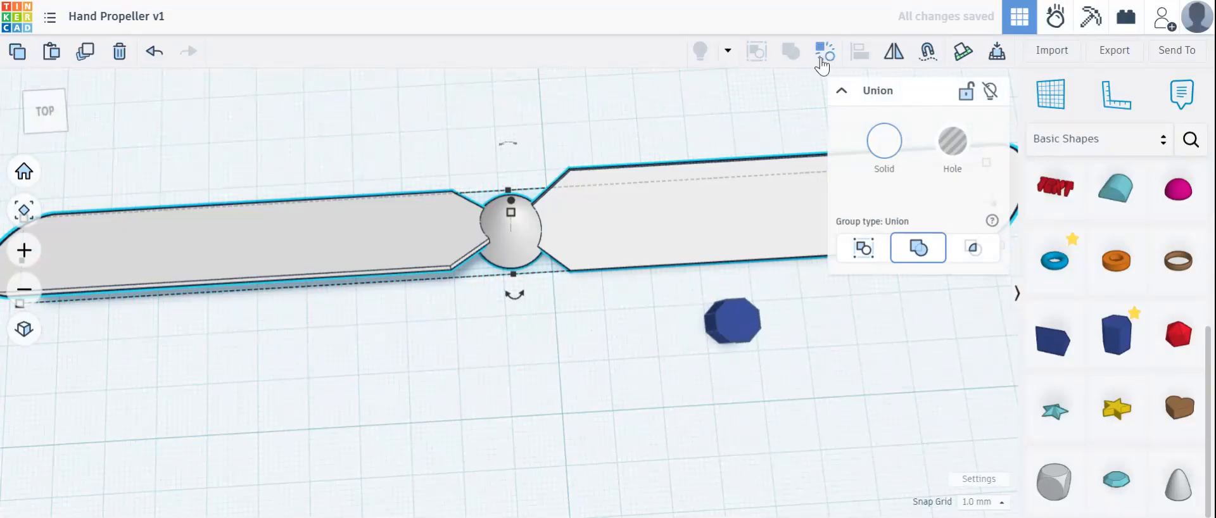
right_click_drag(589, 138, 589, 270)
scroll(541, 407, "down", 4)
scroll(543, 271, "up", 8)
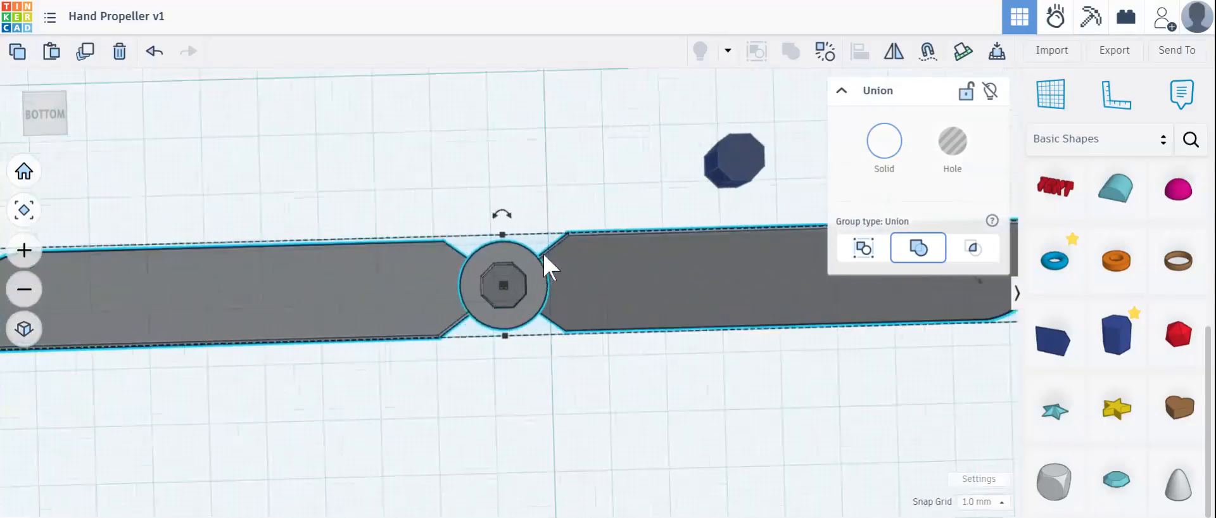
Step: Measure the length of the original light-blue rod
right_click_drag(425, 192, 697, 445)
scroll(700, 371, "down", 4)
left_click(748, 403)
scroll(748, 403, "up", 4)
right_click_drag(709, 395, 424, 360)
left_click(342, 250)
scroll(342, 253, "down", 4)
right_click_drag(346, 269, 673, 295)
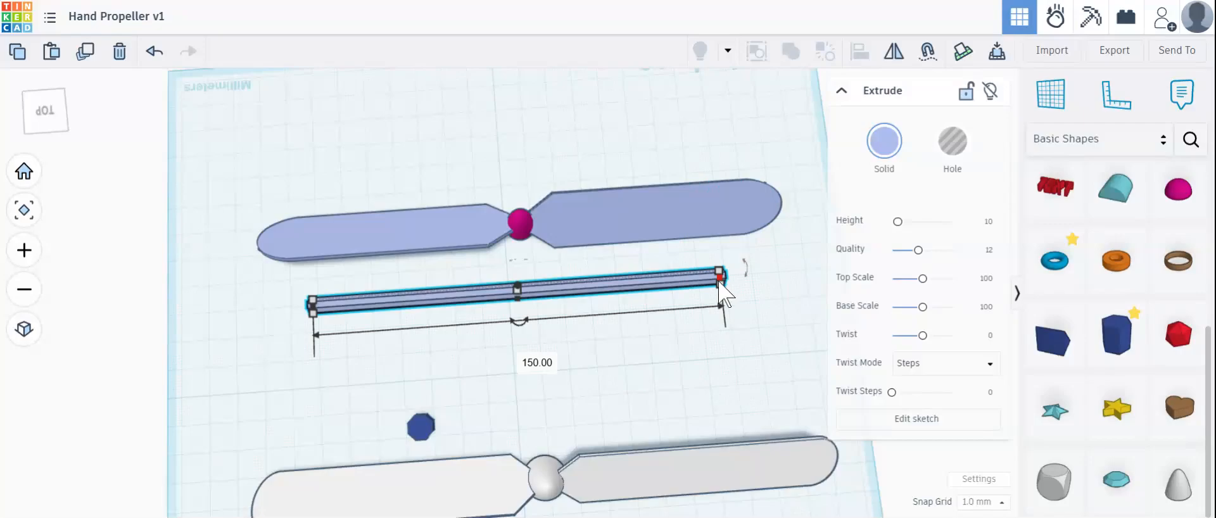
Step: Rotate the solid eight-sided polygon onto its side so its octagonal face stands vertical
left_click(420, 430)
right_click_drag(538, 407, 532, 361)
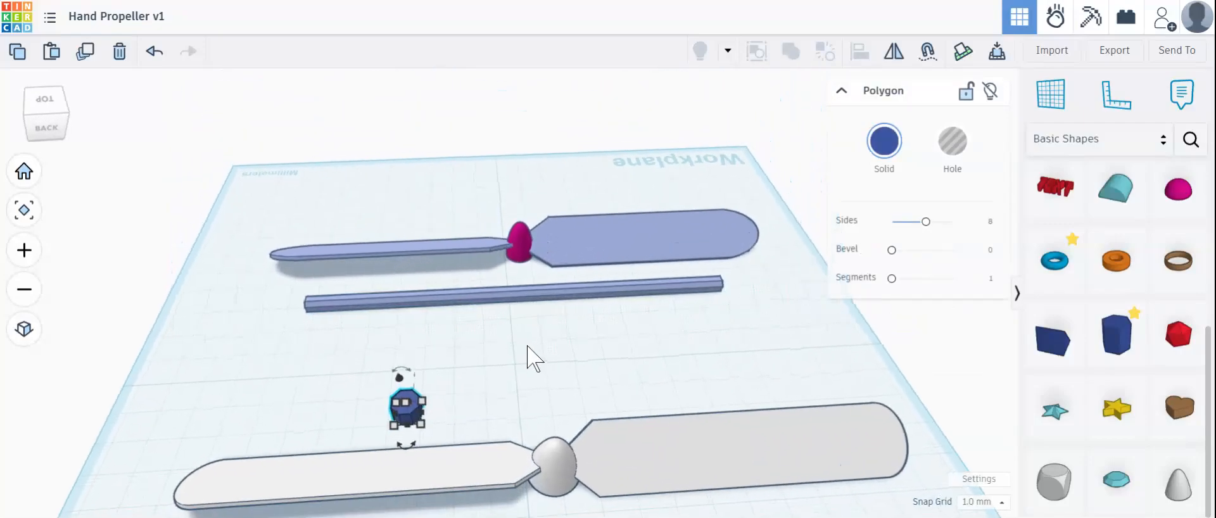
scroll(485, 419, "up", 5)
scroll(481, 380, "down", 3)
left_click_drag(485, 271, 568, 316)
scroll(475, 355, "up", 5)
right_click_drag(423, 355, 775, 334)
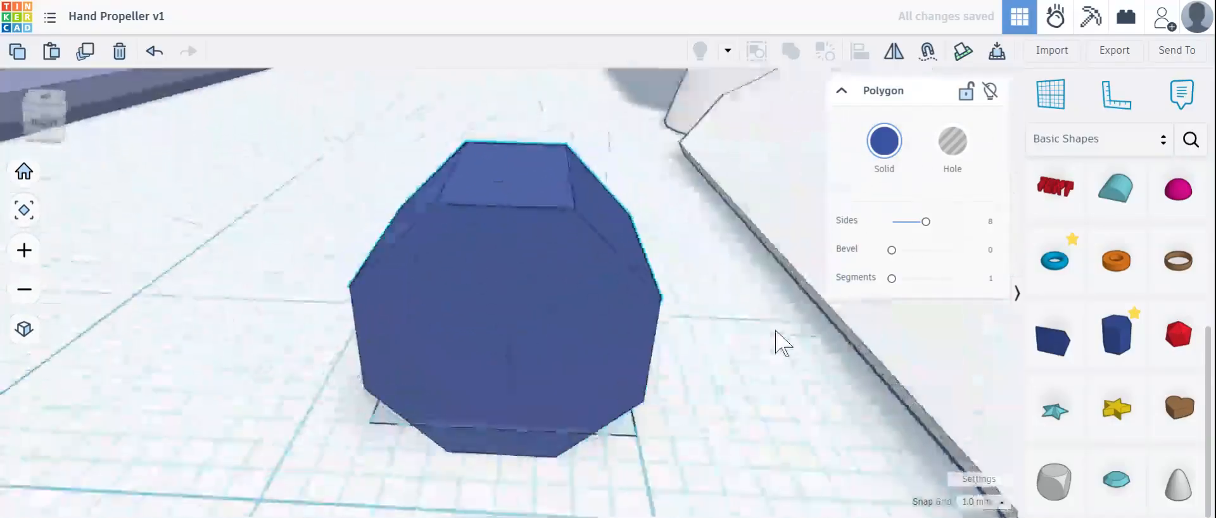
Step: Drop the turned eight-sided polygon onto the workplane so it rests on a flat side
scroll(511, 293, "down", 4)
scroll(512, 294, "down", 3)
right_click_drag(512, 294, 692, 312)
key("d")
right_click_drag(356, 373, 441, 309)
scroll(665, 318, "down", 5)
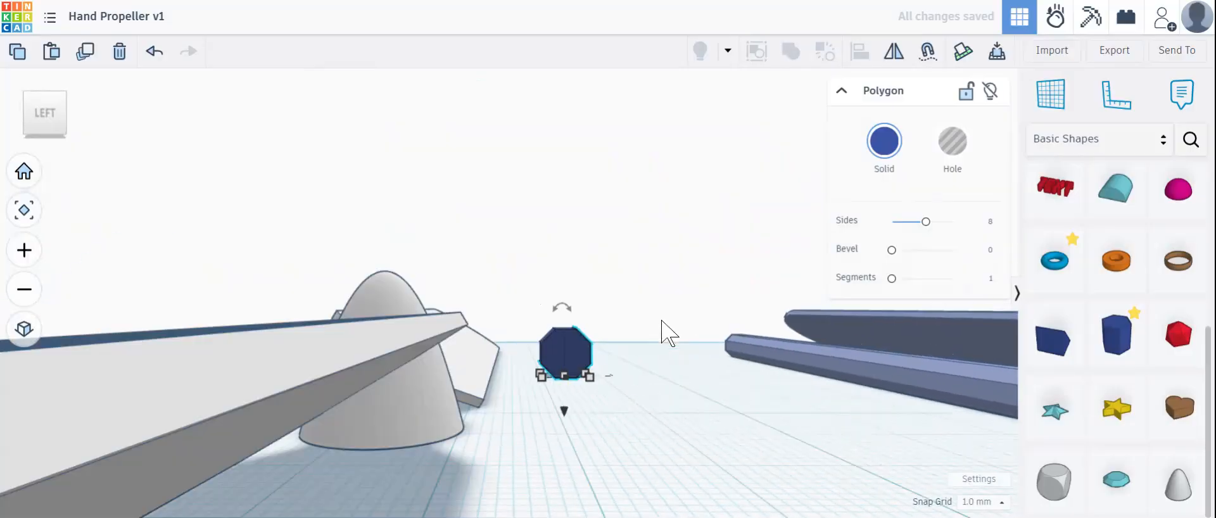
Step: Stretch the eight-sided polygon lengthwise into a rod and match its length to the original 150 mm rod
right_click_drag(622, 327, 355, 399)
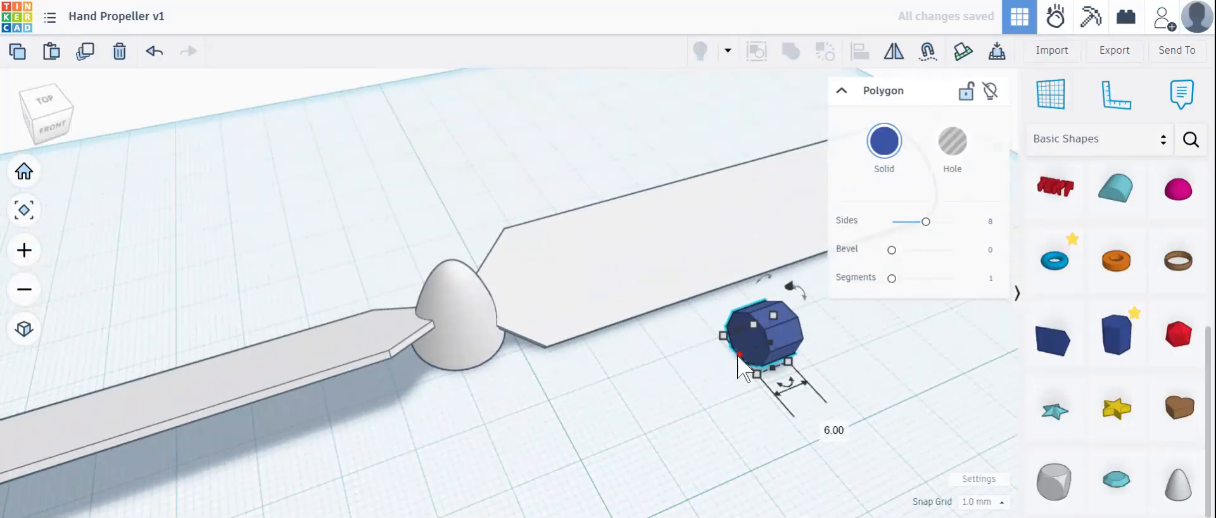
left_click_drag(739, 357, 699, 483)
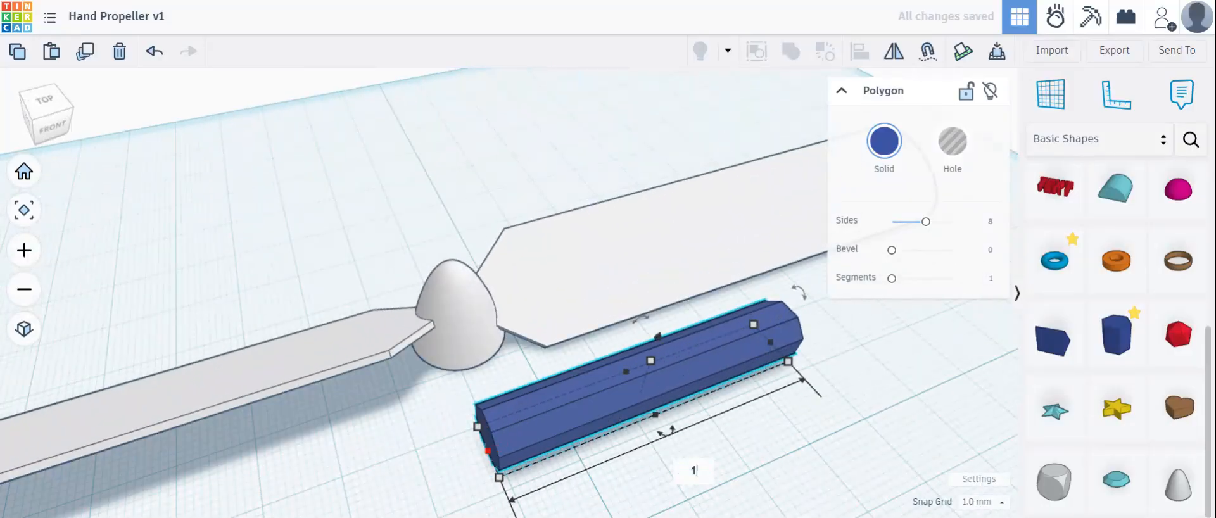
key("Return")
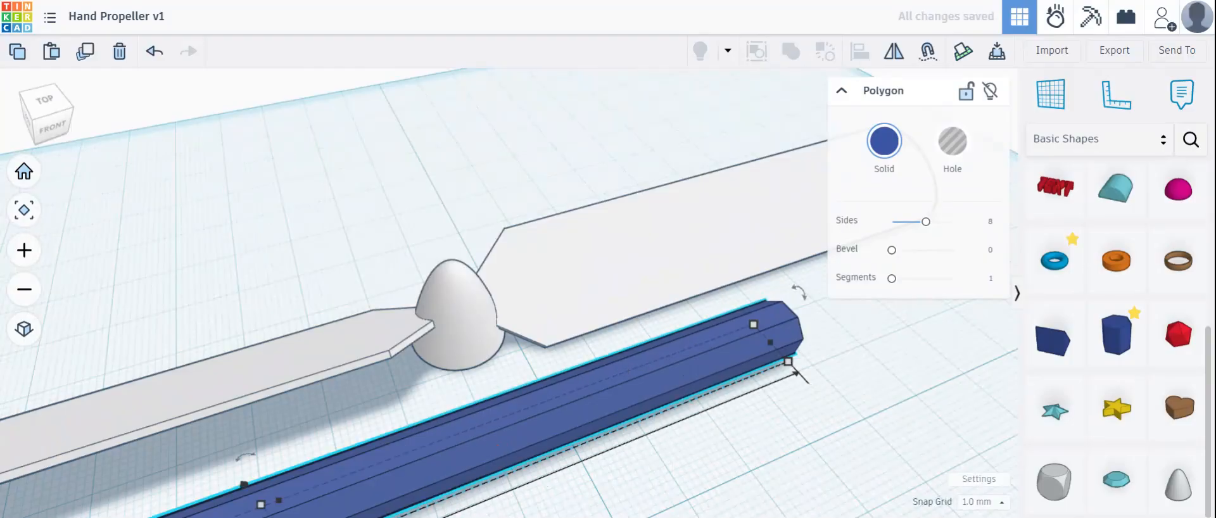
Step: Move the dark blue rod between the white propeller and the original rod, roughly centred on the hub
scroll(636, 380, "down", 5)
left_click_drag(589, 285, 662, 286)
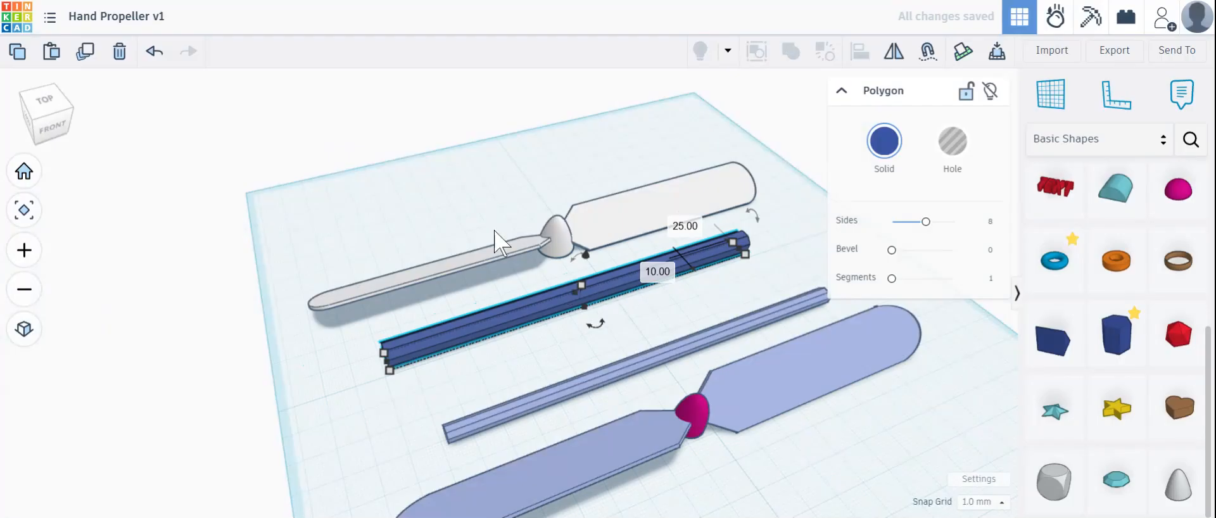
right_click_drag(510, 155, 428, 185)
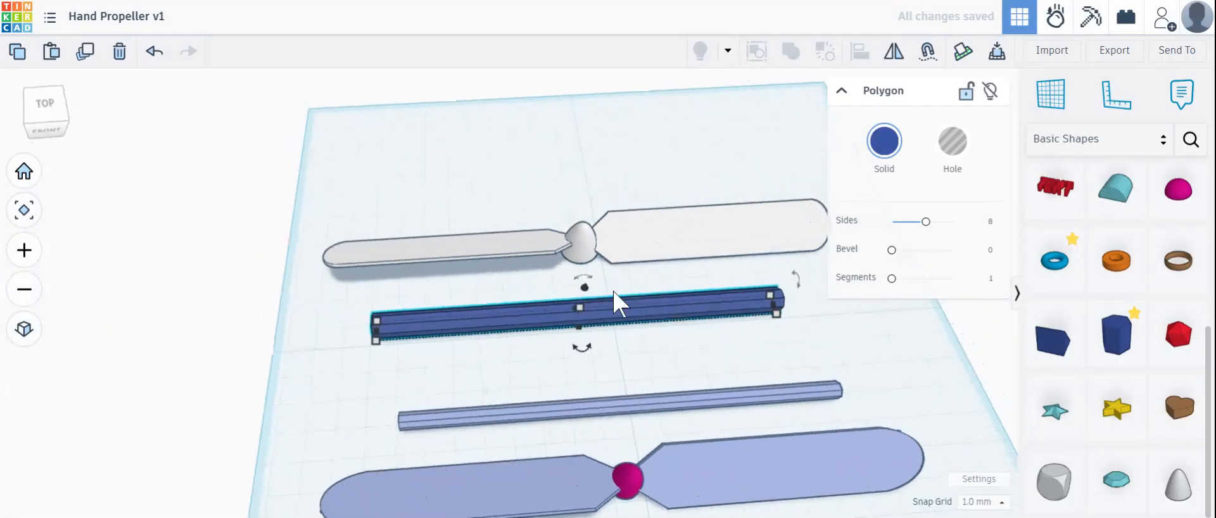
right_click_drag(780, 401, 606, 299)
right_click_drag(513, 344, 636, 305)
right_click_drag(426, 372, 573, 320)
right_click_drag(655, 275, 480, 220)
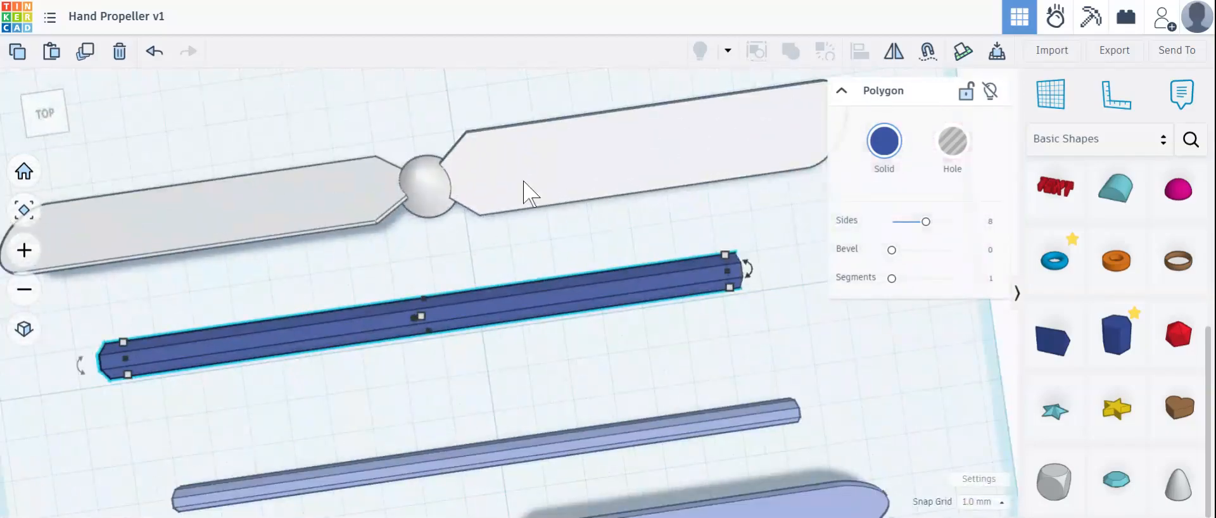
right_click_drag(430, 248, 409, 209)
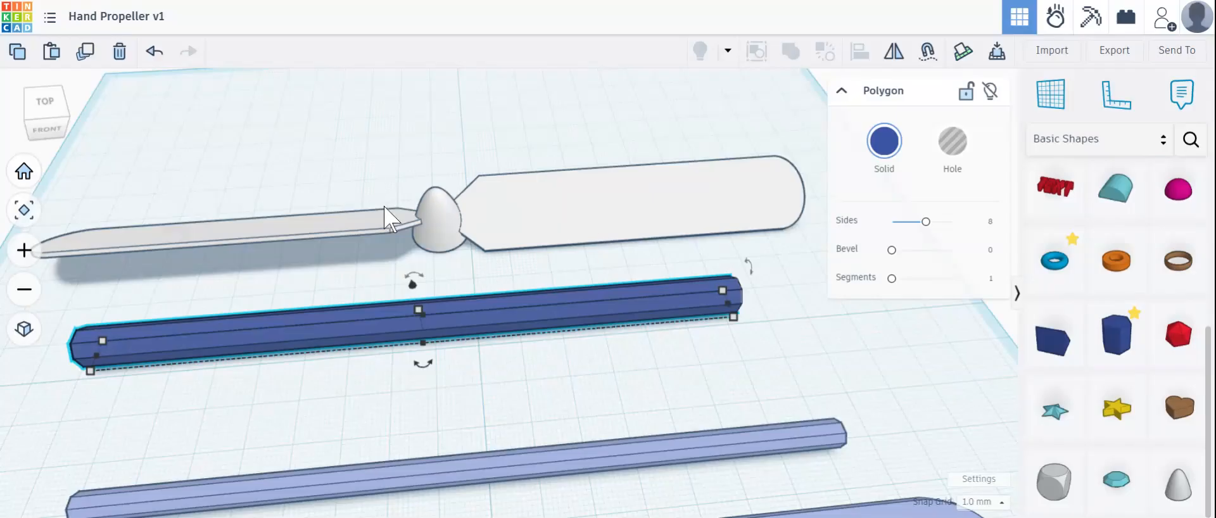
Step: Examine the dark blue rod and the white propeller from all sides and compare them with the original parts
left_click(526, 371)
right_click_drag(609, 325, 481, 293)
left_click(502, 317)
left_click_drag(507, 318, 452, 307)
right_click_drag(429, 342, 393, 233)
right_click_drag(408, 345, 474, 365)
right_click_drag(494, 317, 337, 198)
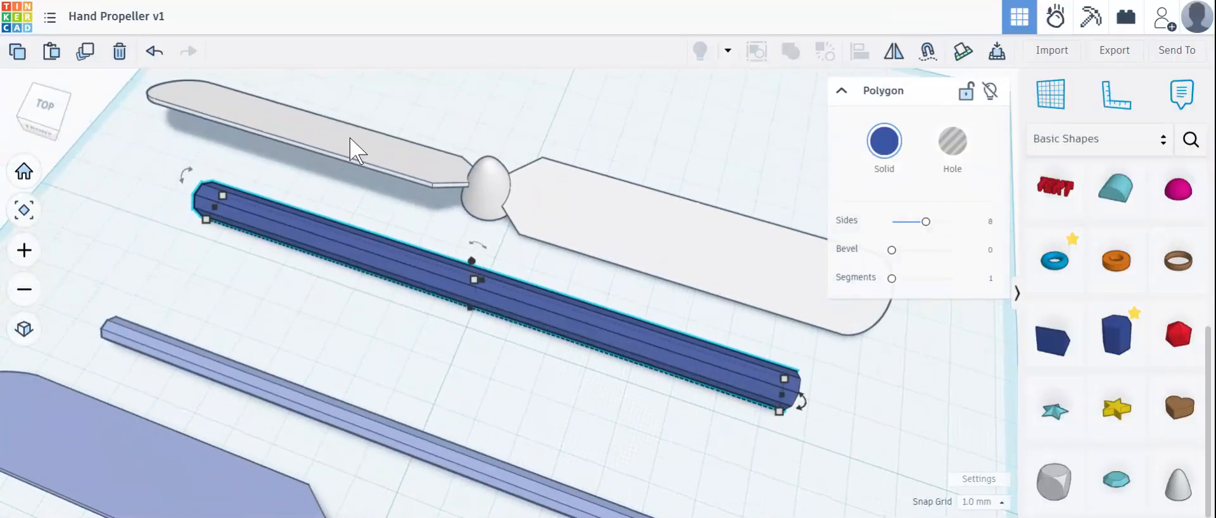
right_click_drag(523, 342, 581, 244)
left_click(434, 272)
right_click_drag(697, 214, 681, 233)
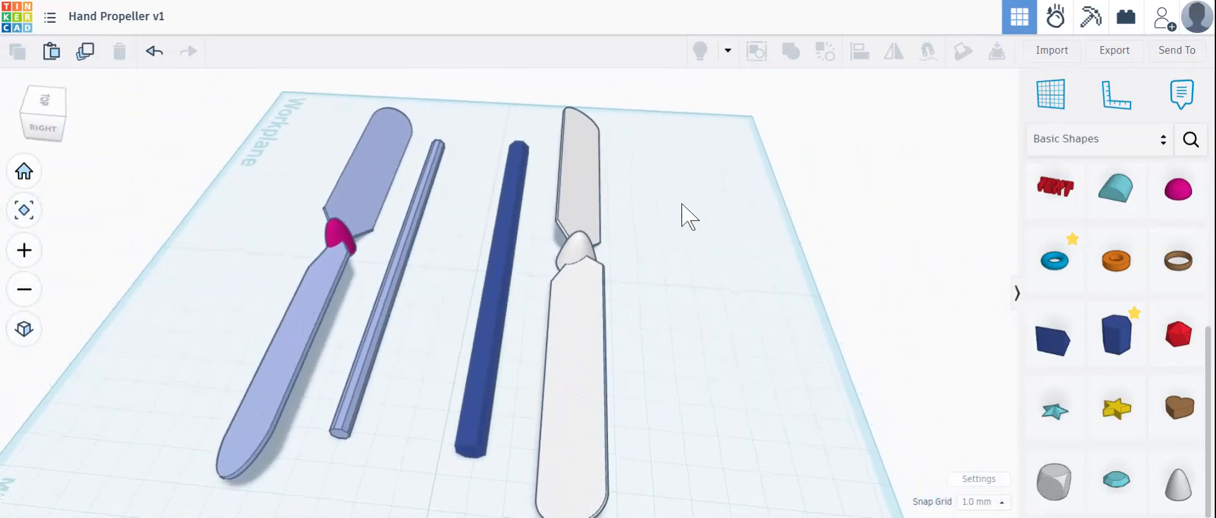
right_click_drag(633, 385, 652, 331)
scroll(521, 334, "up", 10)
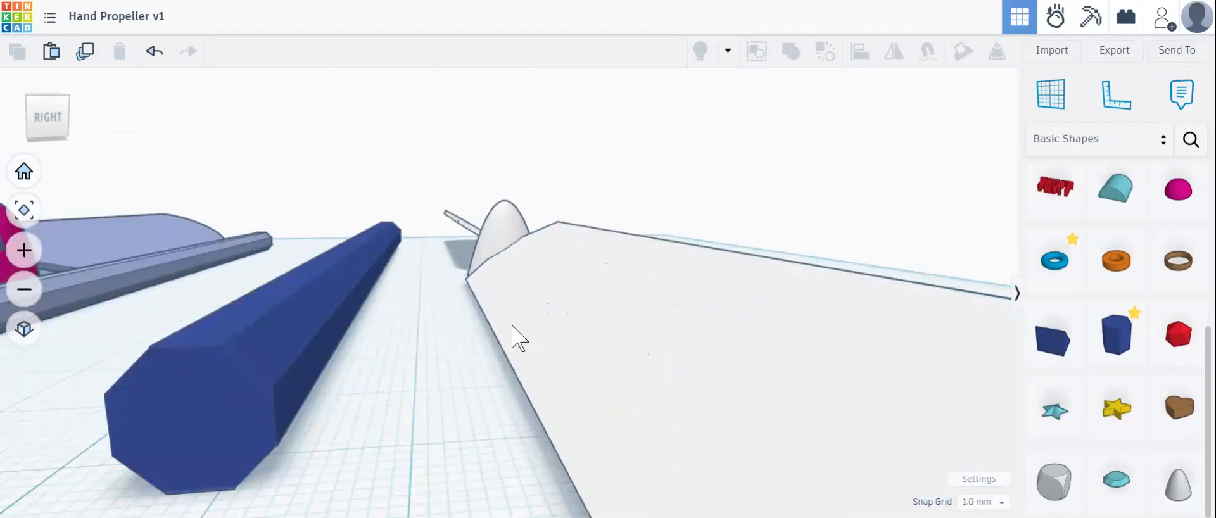
scroll(445, 331, "down", 4)
right_click_drag(445, 331, 288, 336)
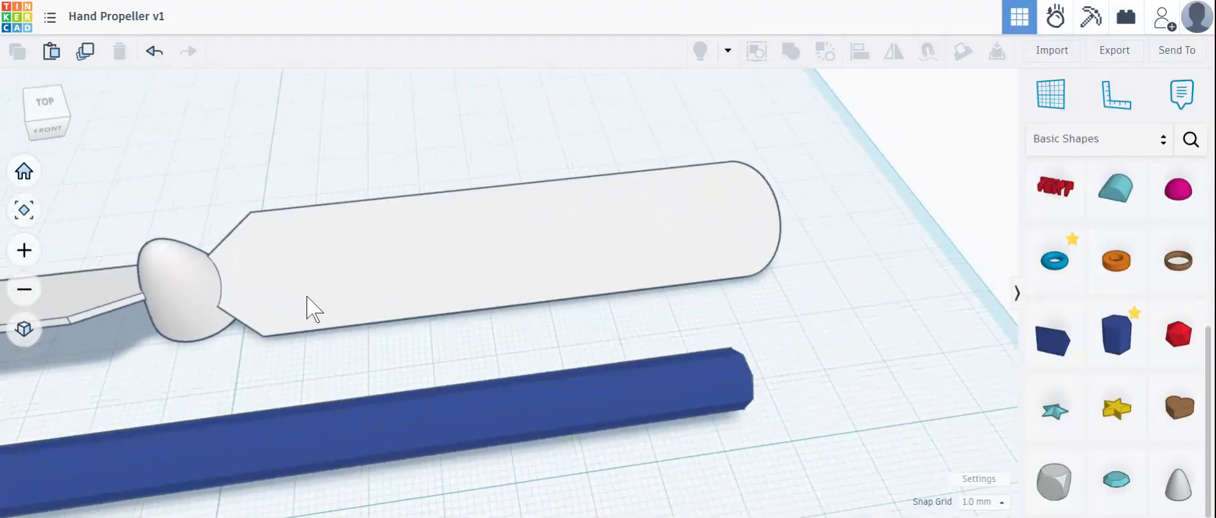
right_click_drag(708, 309, 754, 382)
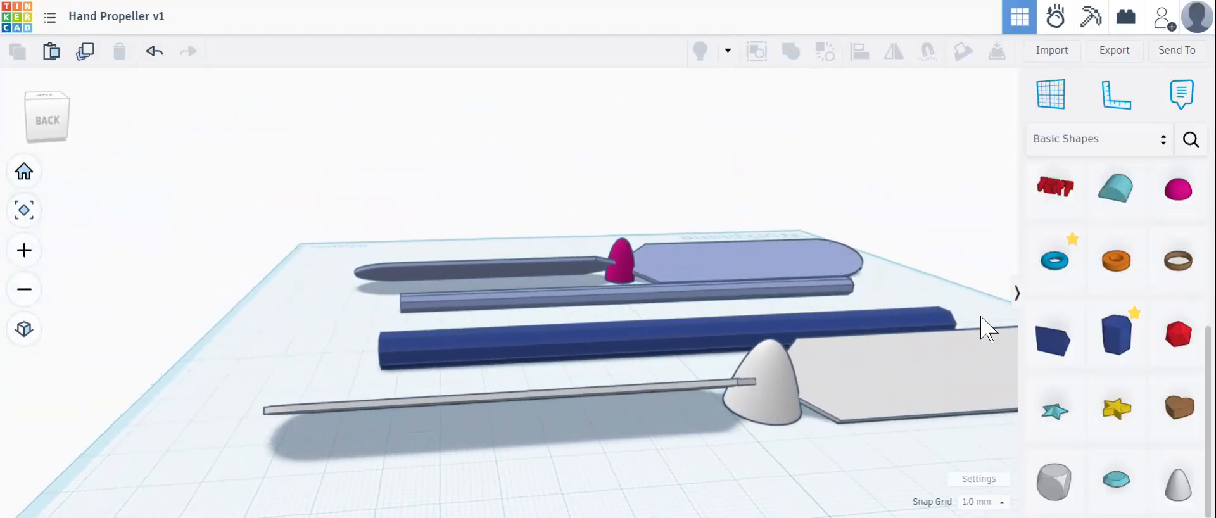
right_click_drag(827, 423, 826, 316)
scroll(1091, 291, "up", 4)
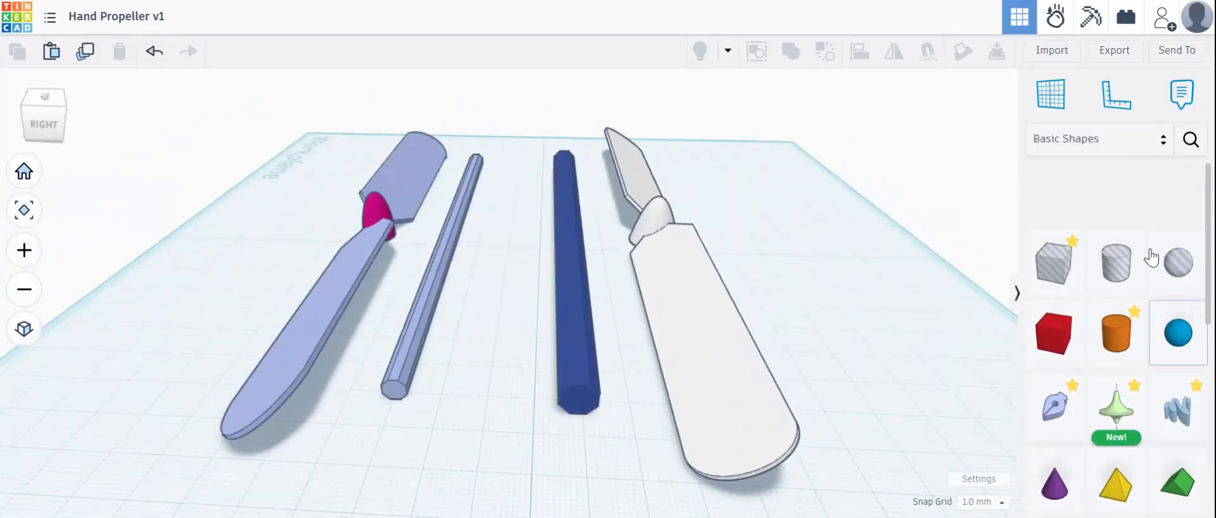
Step: Add a box hole 1 mm high beside the white propeller and move it underneath the hub
left_click_drag(1052, 206, 811, 230)
key("f")
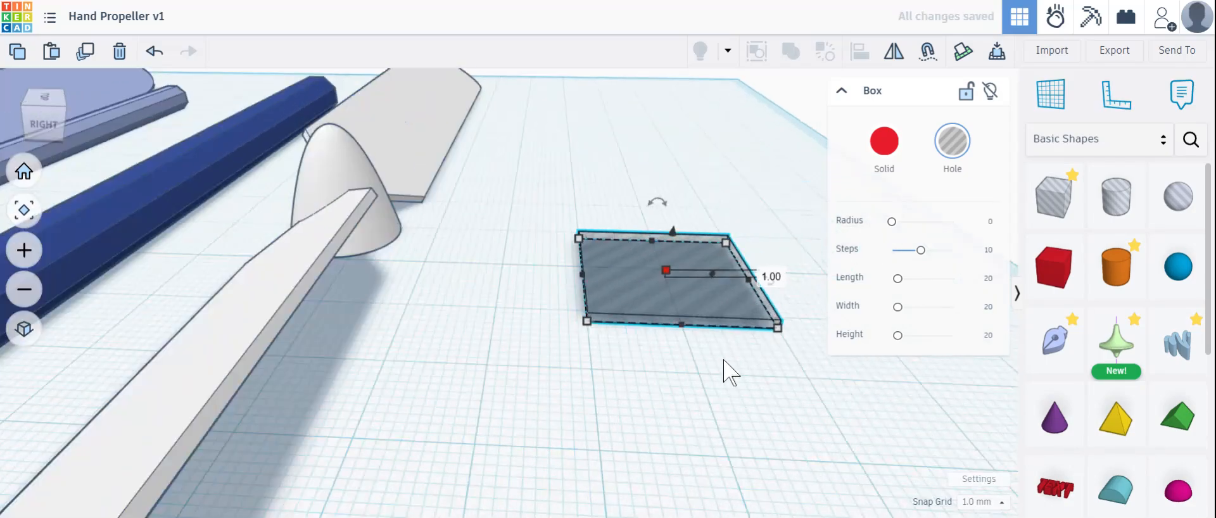
right_click_drag(688, 314, 547, 259)
left_click_drag(546, 258, 502, 264)
scroll(501, 267, "down", 5)
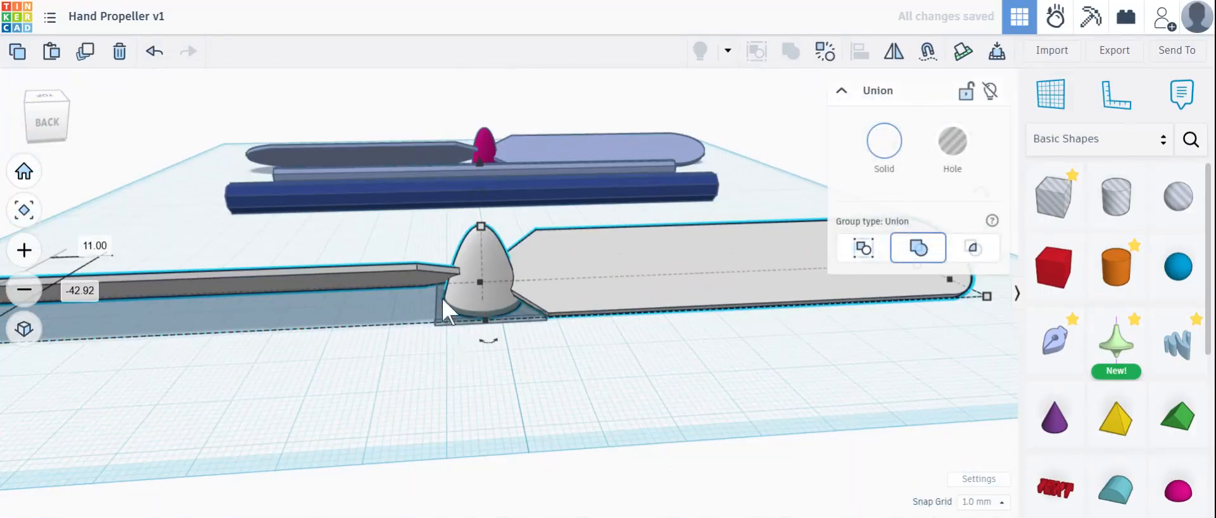
Step: Stretch the thin box hole in length and width until it extends past both blades of the white propeller
left_click(455, 343)
left_click(447, 317)
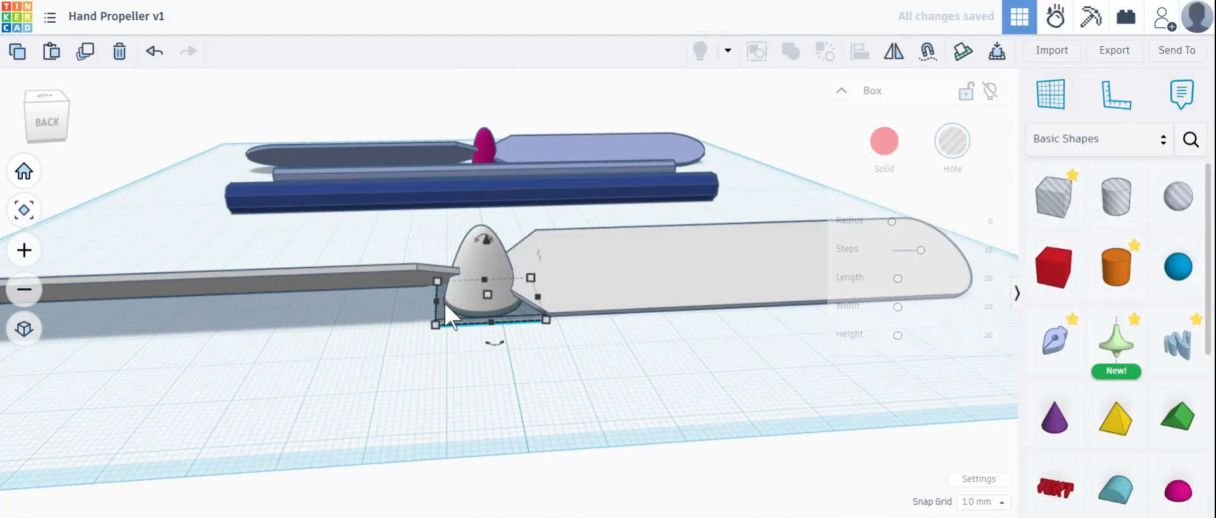
left_click_drag(439, 300, 48, 322)
left_click_drag(558, 328, 896, 380)
scroll(298, 380, "down", 2)
right_click_drag(295, 371, 688, 380)
left_click_drag(400, 447, 337, 488)
right_click_drag(606, 361, 709, 260)
left_click_drag(698, 262, 819, 249)
right_click_drag(583, 348, 235, 383)
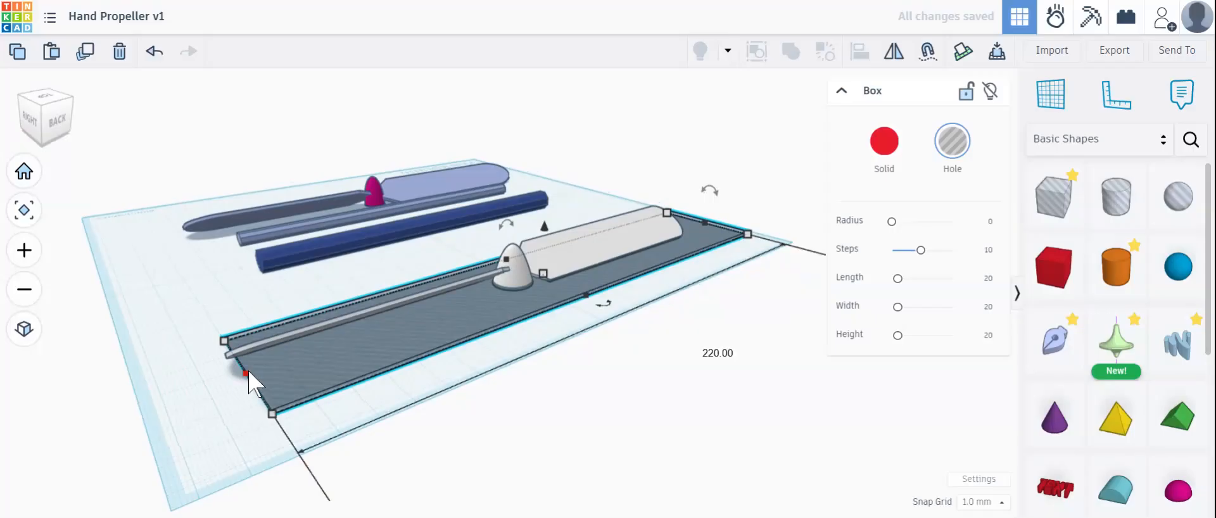
left_click_drag(247, 373, 209, 387)
left_click(703, 278)
left_click_drag(373, 371, 374, 371)
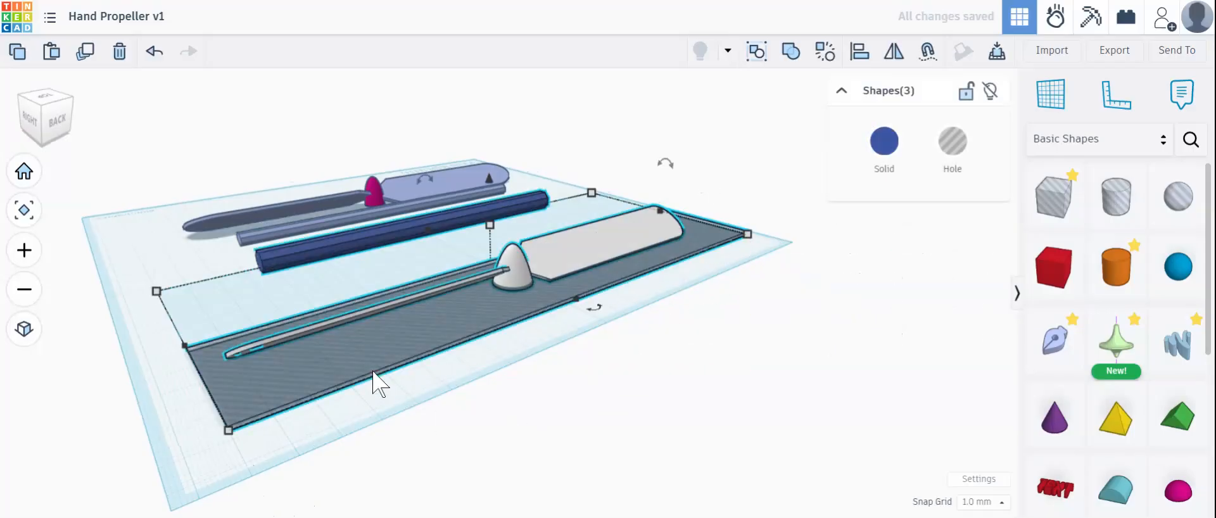
right_click_drag(385, 396, 619, 413)
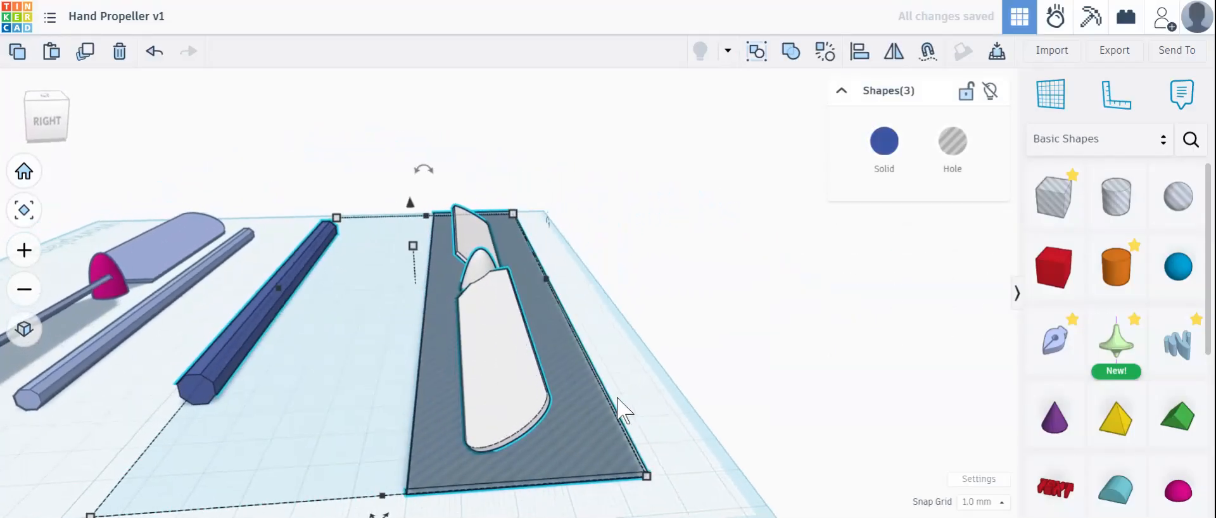
key("ctrl+g")
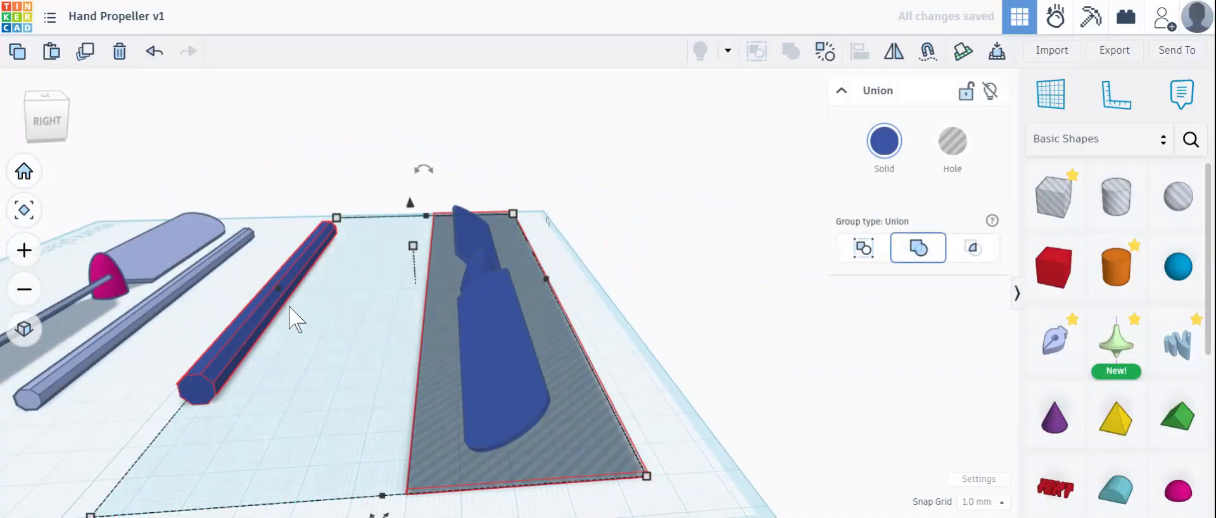
right_click_drag(551, 361, 621, 320)
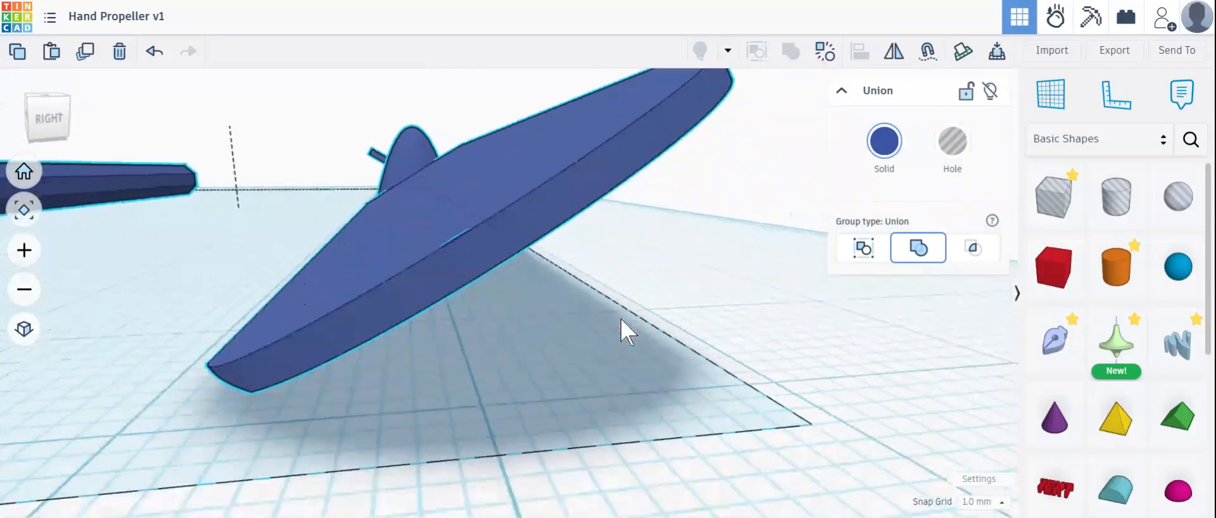
scroll(622, 323, "up", 10)
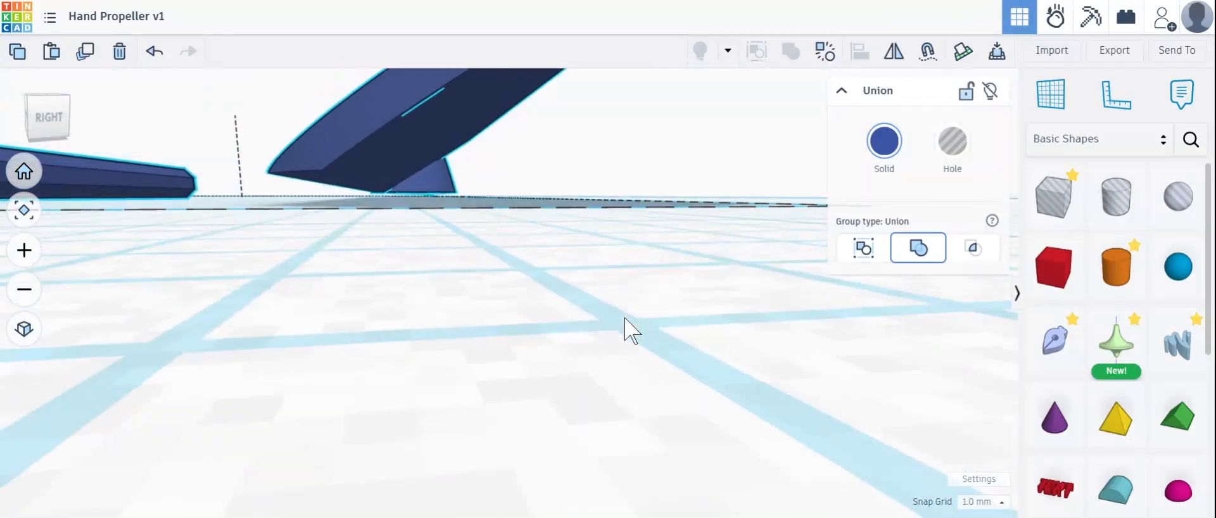
scroll(593, 311, "down", 10)
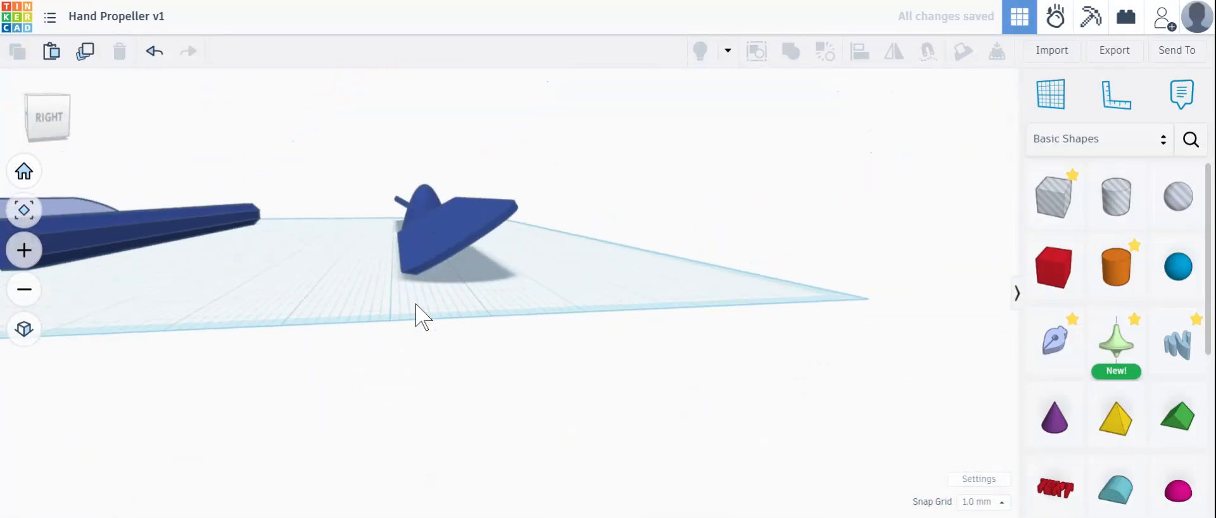
left_click(823, 52)
Step: Group only the white propeller with the thin box hole to cut its base flat
left_click(672, 136)
left_click_drag(673, 135, 420, 358)
key("ctrl+g")
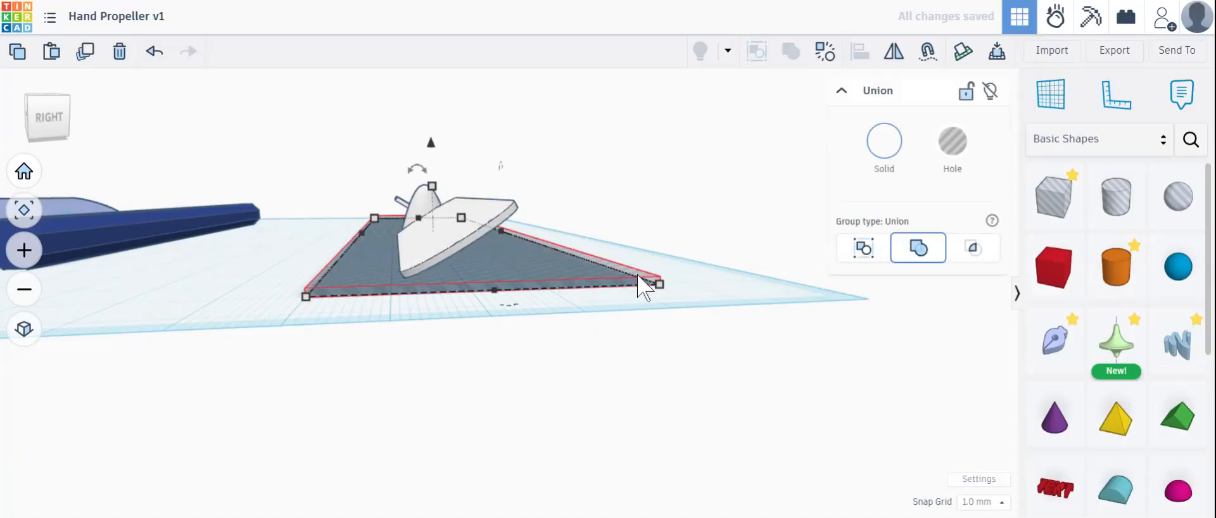
Step: Examine the underside of the cut white propeller, and compare the rebuilt propeller and rod with the originals
scroll(453, 288, "up", 3)
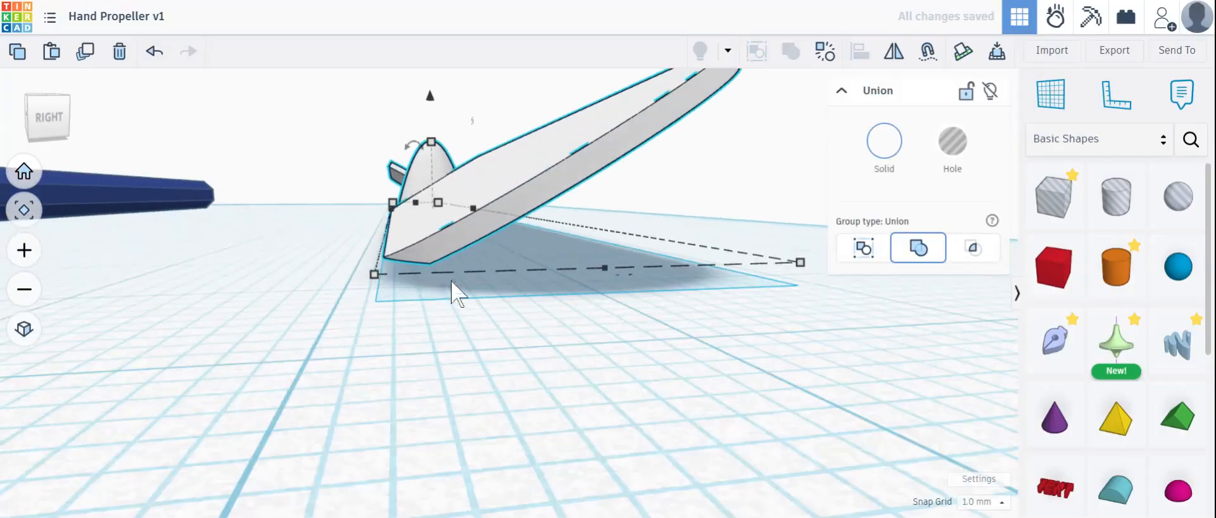
right_click_drag(451, 279, 431, 282)
scroll(624, 238, "up", 3)
mouse_move(426, 203)
right_mouse_down()
mouse_move(461, 200)
mouse_move(449, 201)
right_mouse_up()
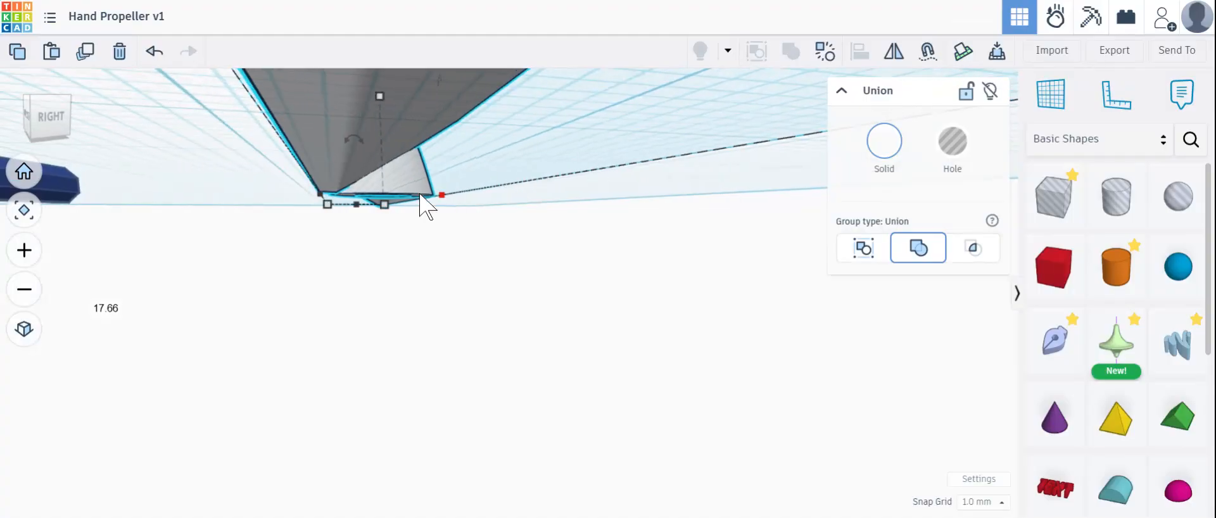
right_click_drag(531, 198, 442, 358)
left_click_drag(442, 357, 299, 383)
left_click_drag(472, 276, 146, 389)
right_click_drag(166, 404, 456, 361)
left_click(387, 306)
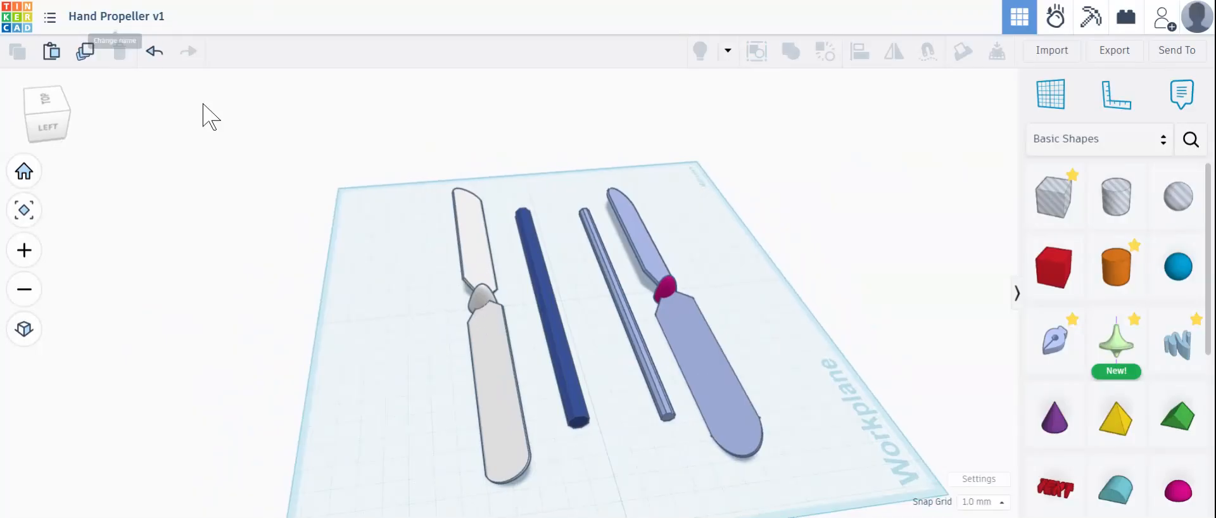
right_click_drag(601, 456, 564, 280)
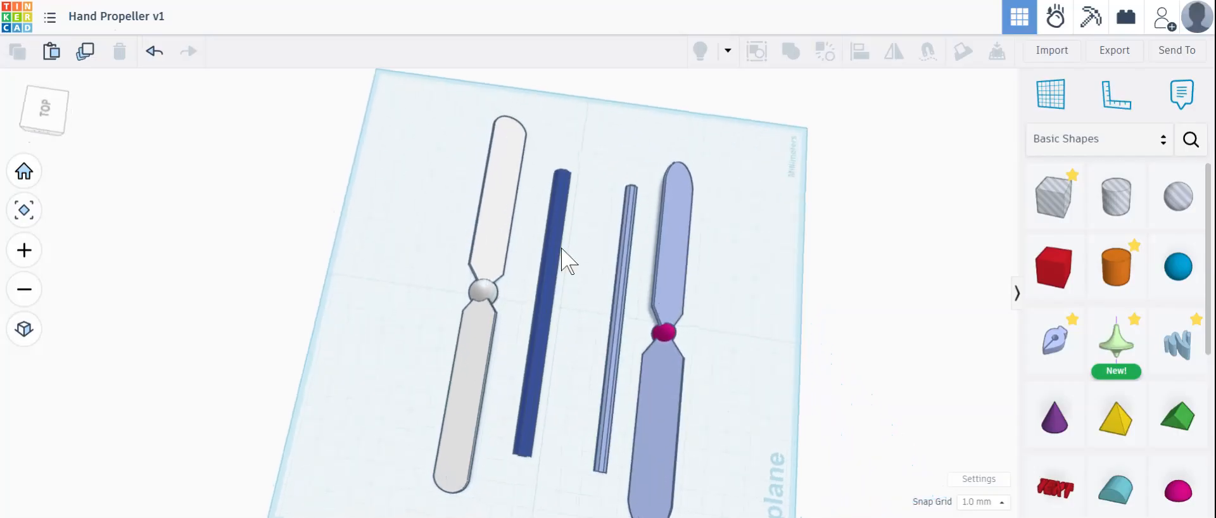
right_click_drag(607, 231, 414, 174)
right_click_drag(618, 437, 538, 298)
right_click_drag(564, 352, 562, 271)
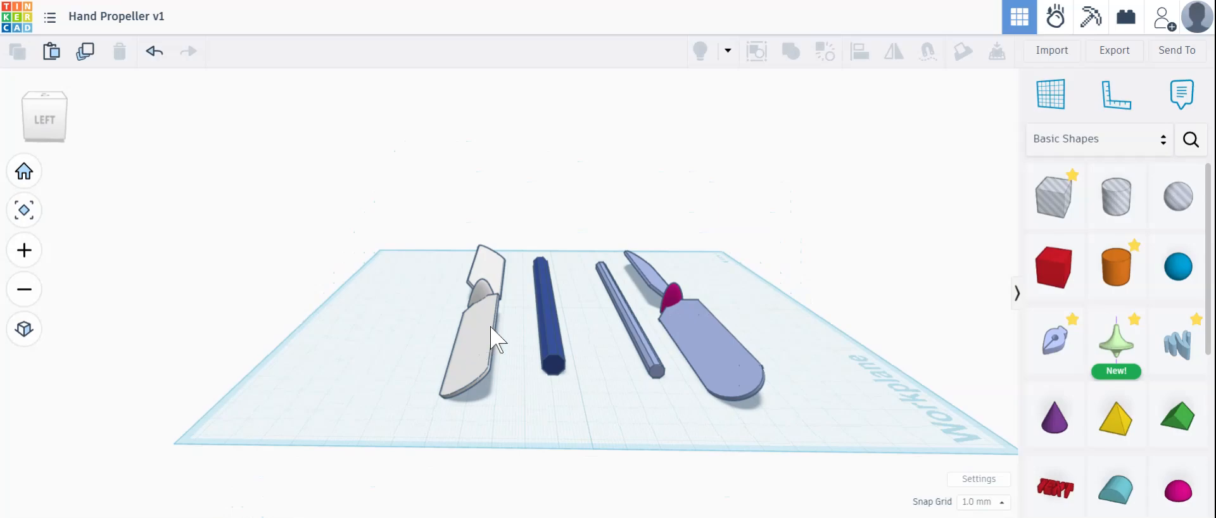
right_click_drag(357, 368, 559, 361)
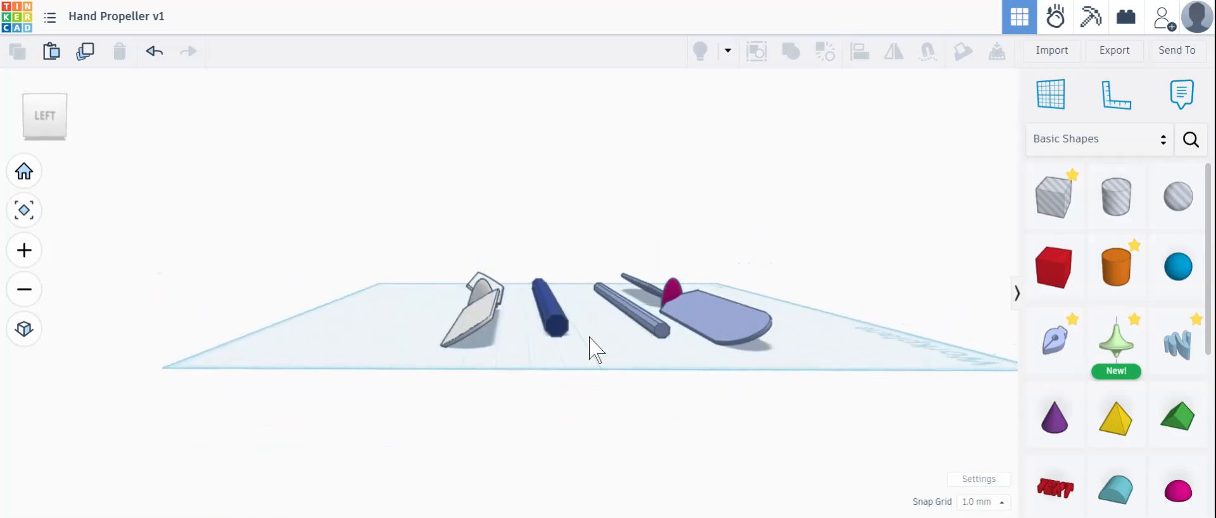
right_click_drag(481, 328, 500, 305)
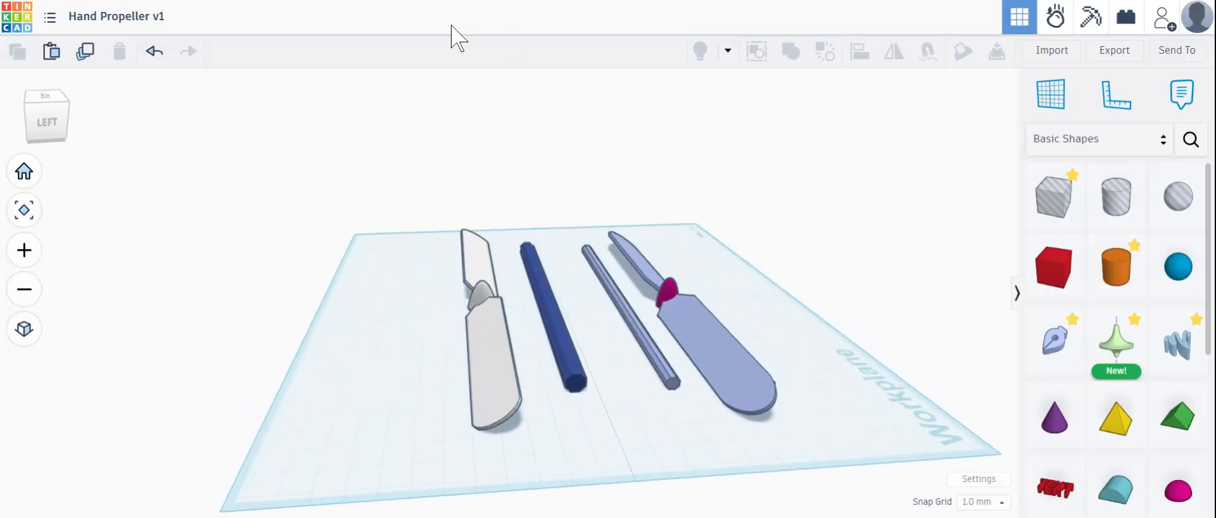